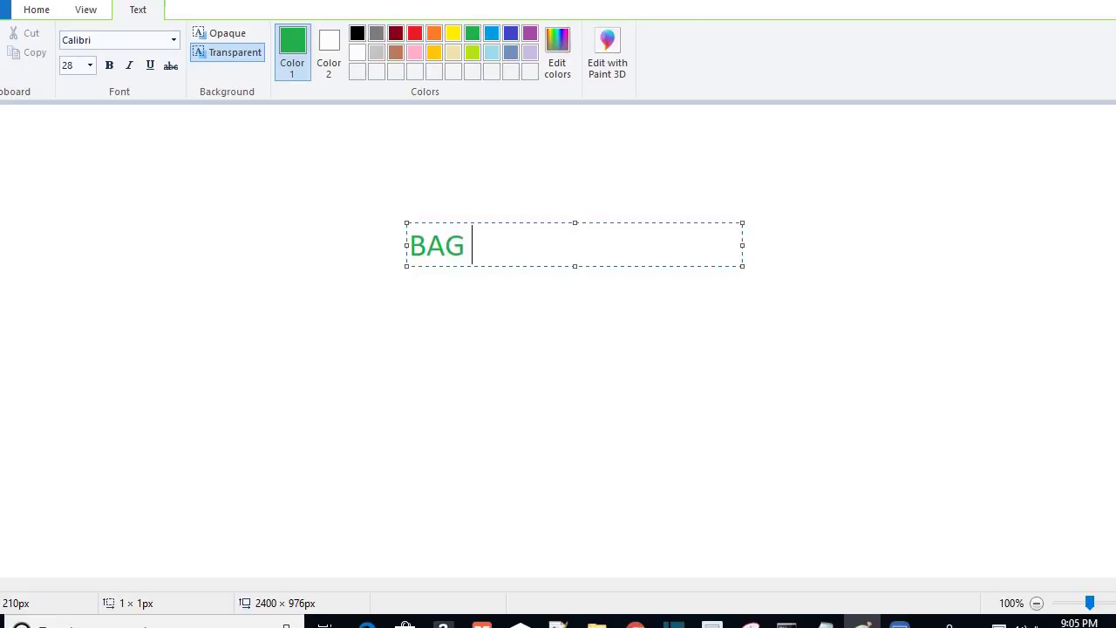
text(R!!!)
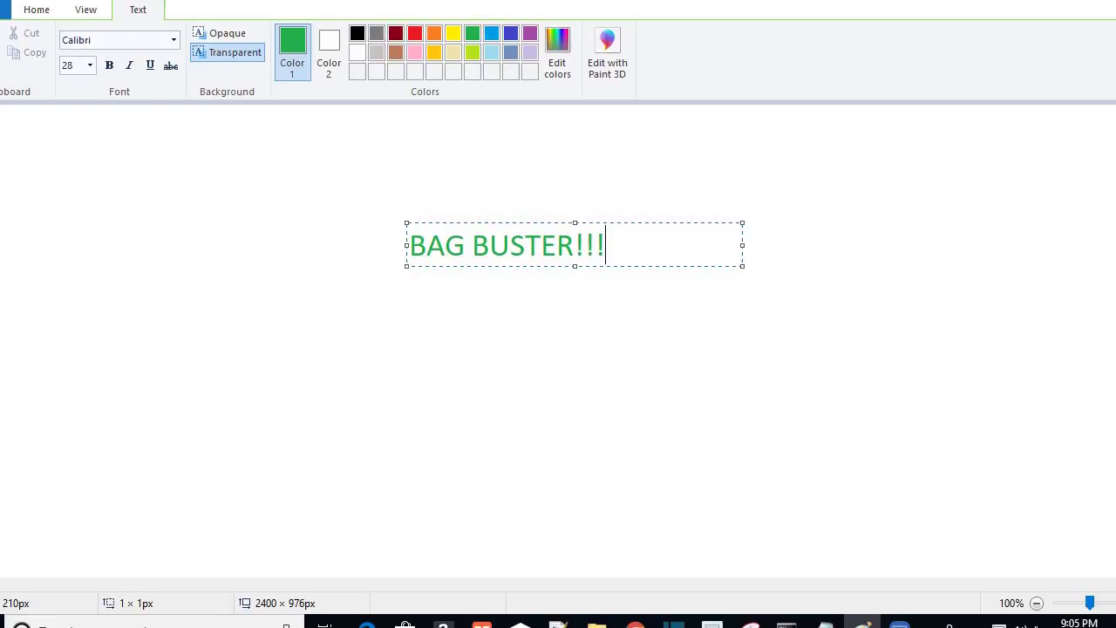
click(976, 352)
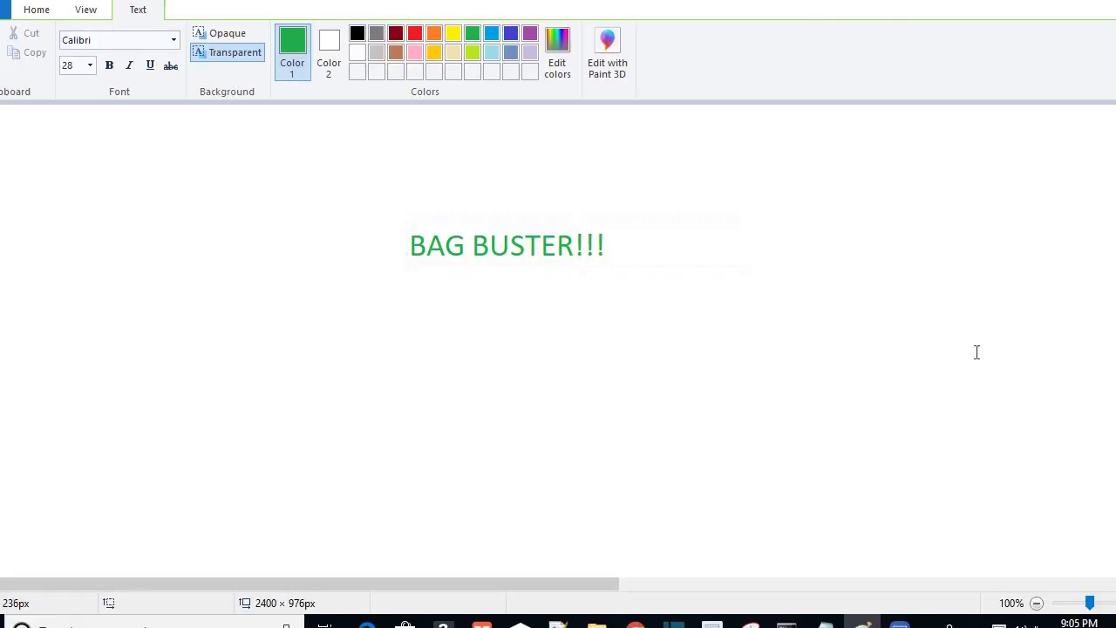
key(ctrl+z)
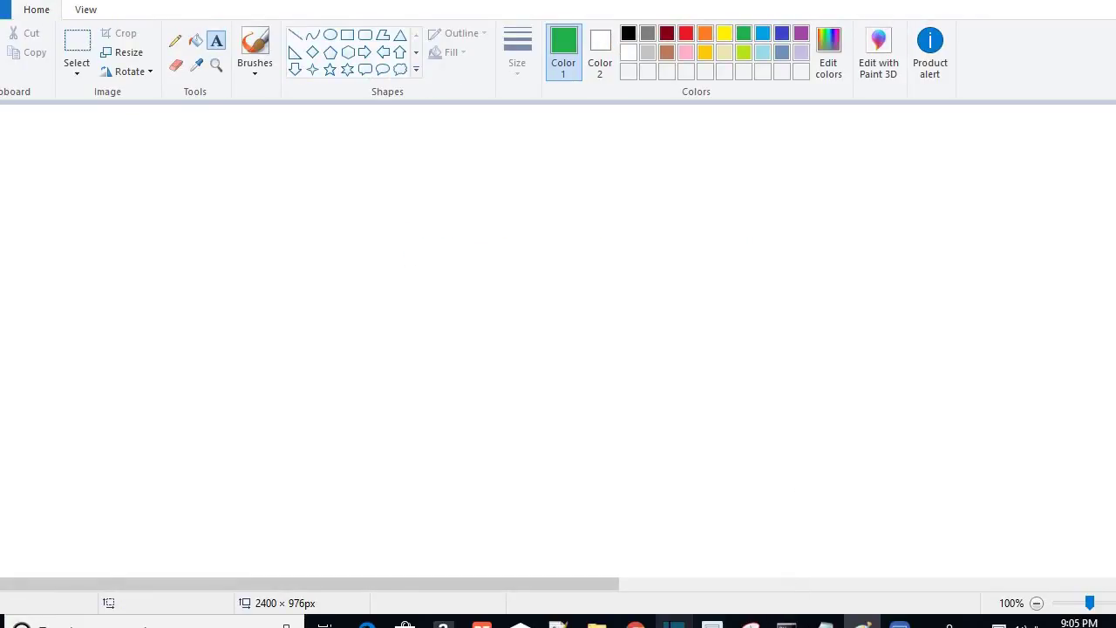
Switch to ProfitTrailer's DCA log in the browser and examine the USD value of the OMGBTC position
mouse_move(636, 623)
click(636, 549)
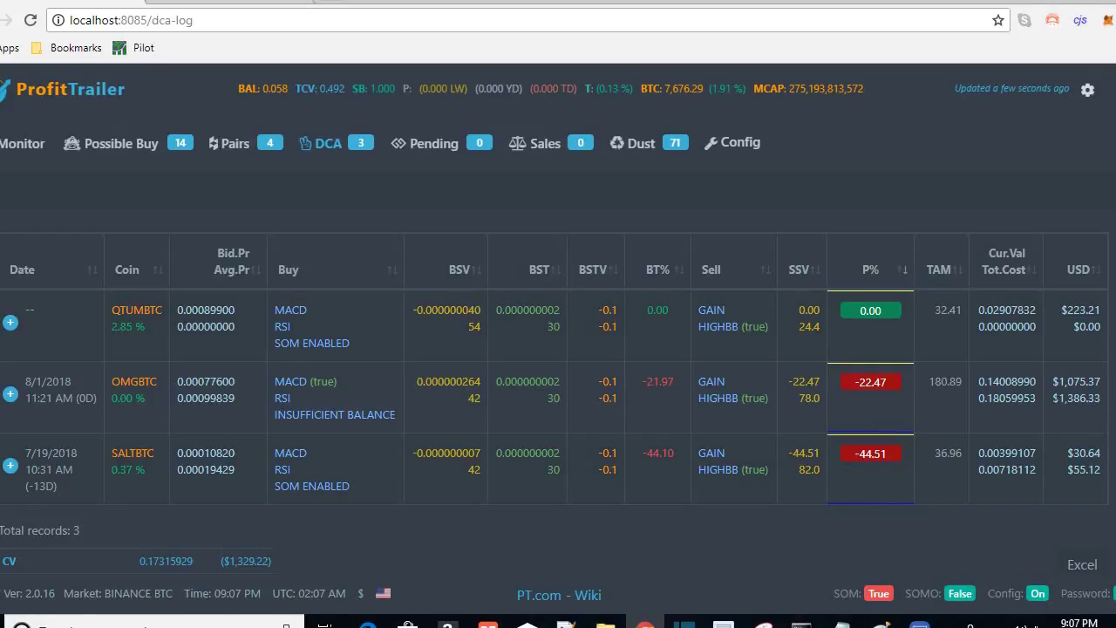
drag(1051, 384, 1102, 385)
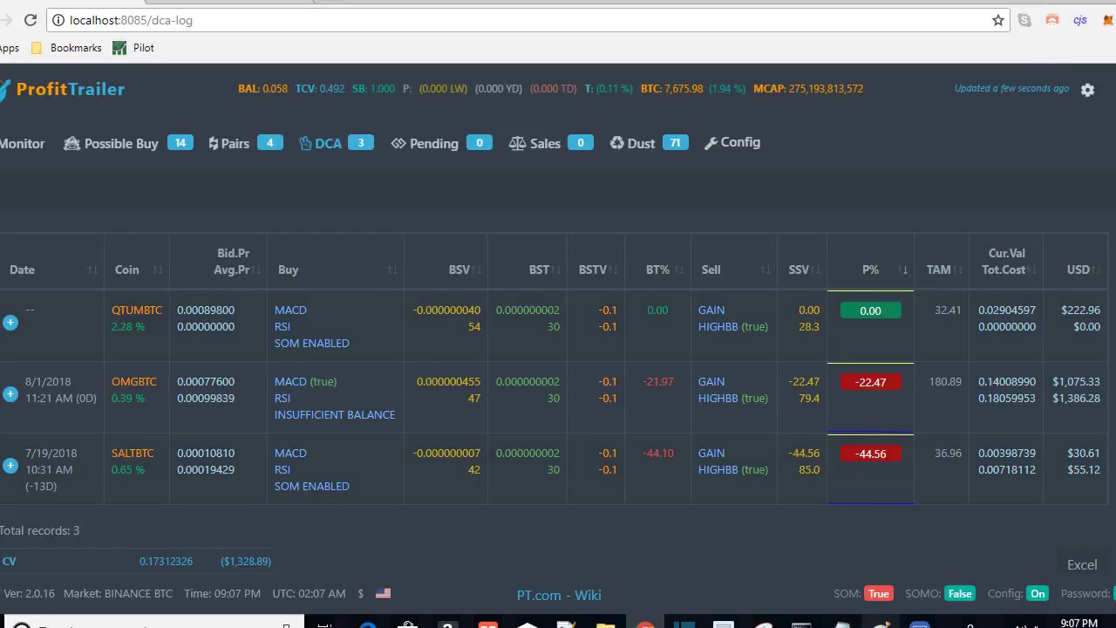
Switch to Paint and add the indigo heading "OMG/BTC" near the canvas's upper-left corner
click(881, 621)
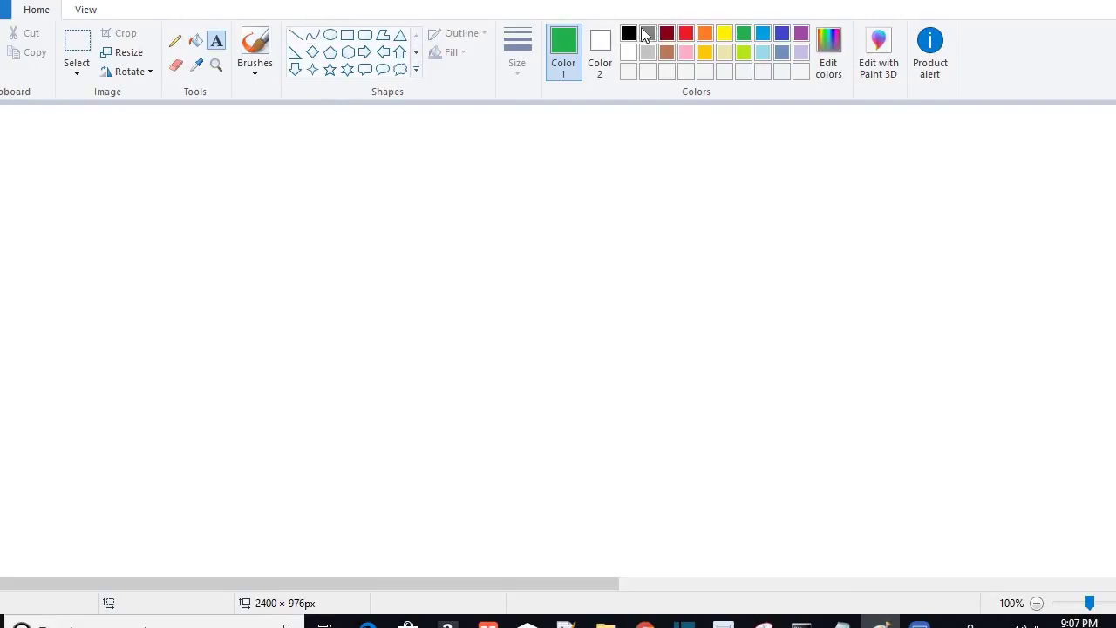
click(778, 37)
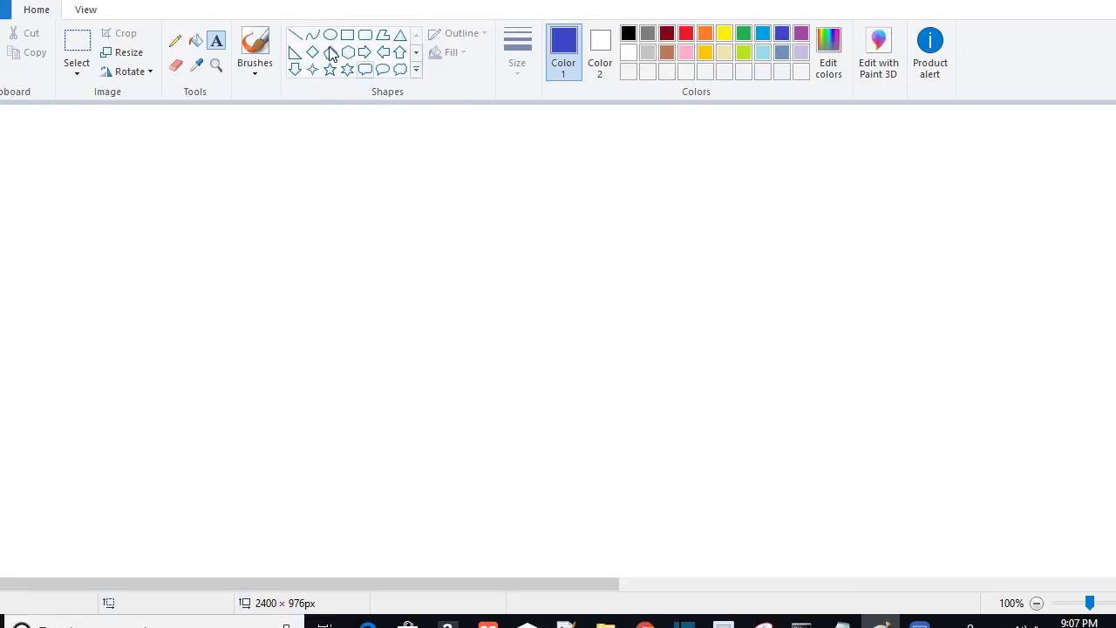
click(312, 34)
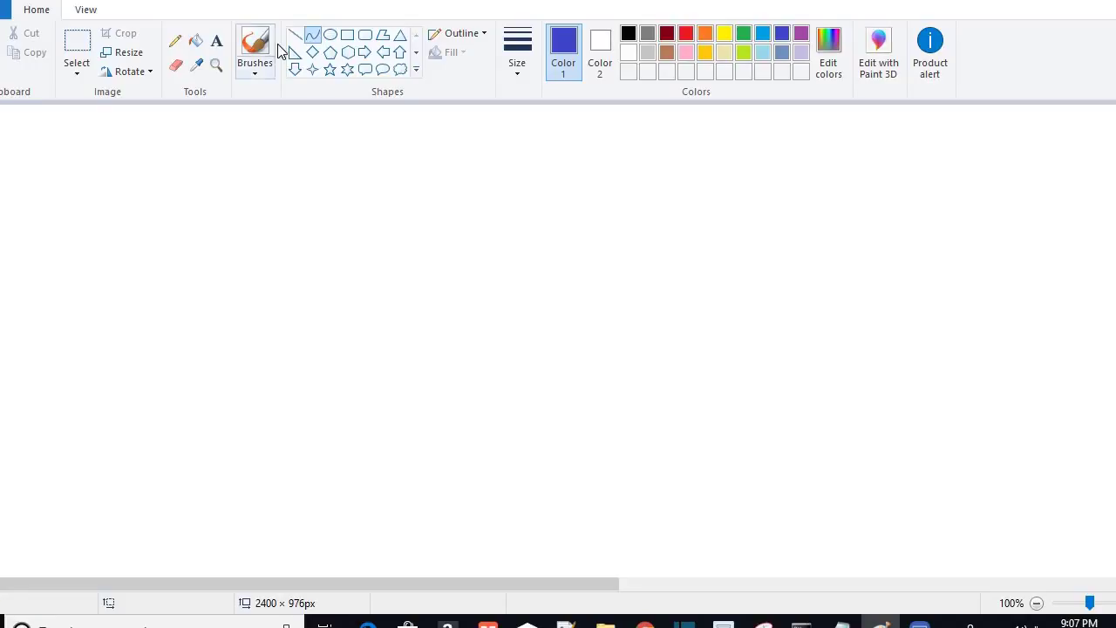
click(174, 41)
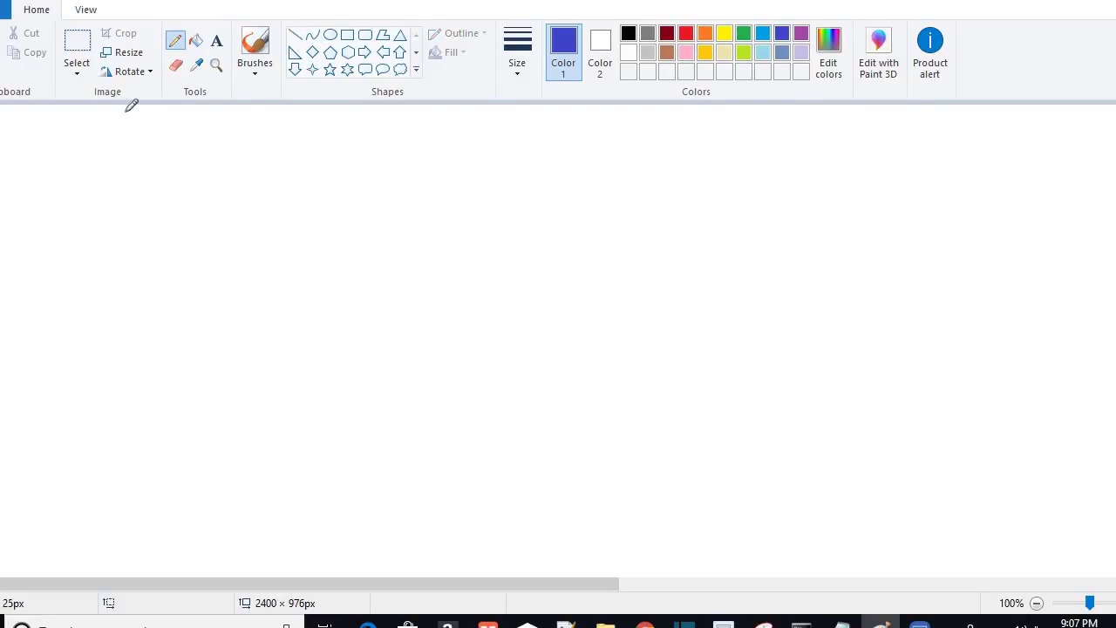
click(216, 41)
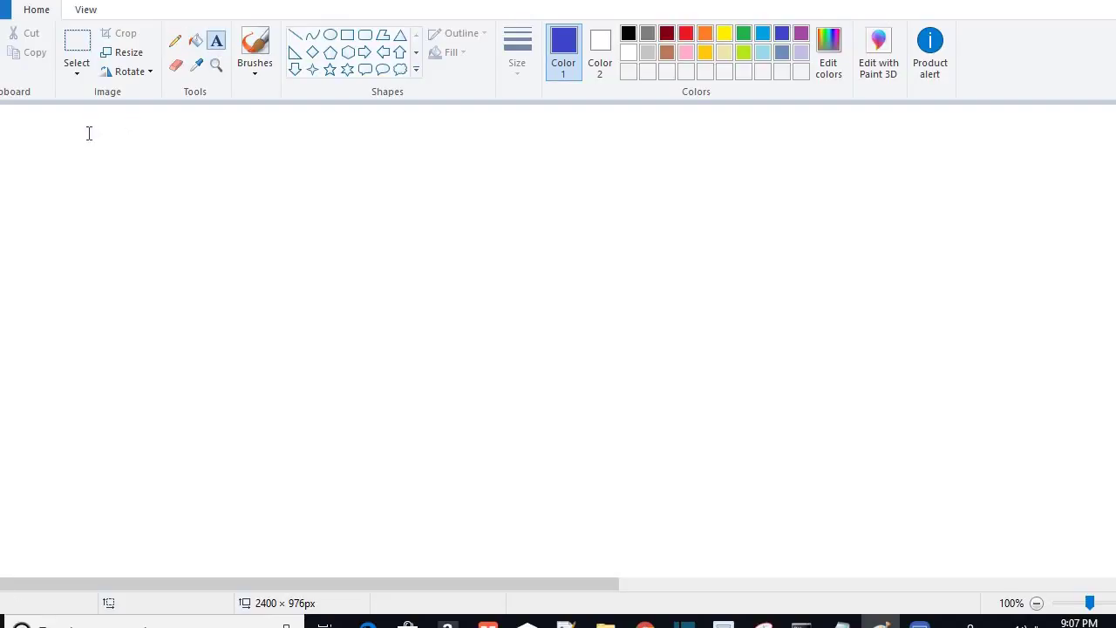
click(57, 133)
text(O)
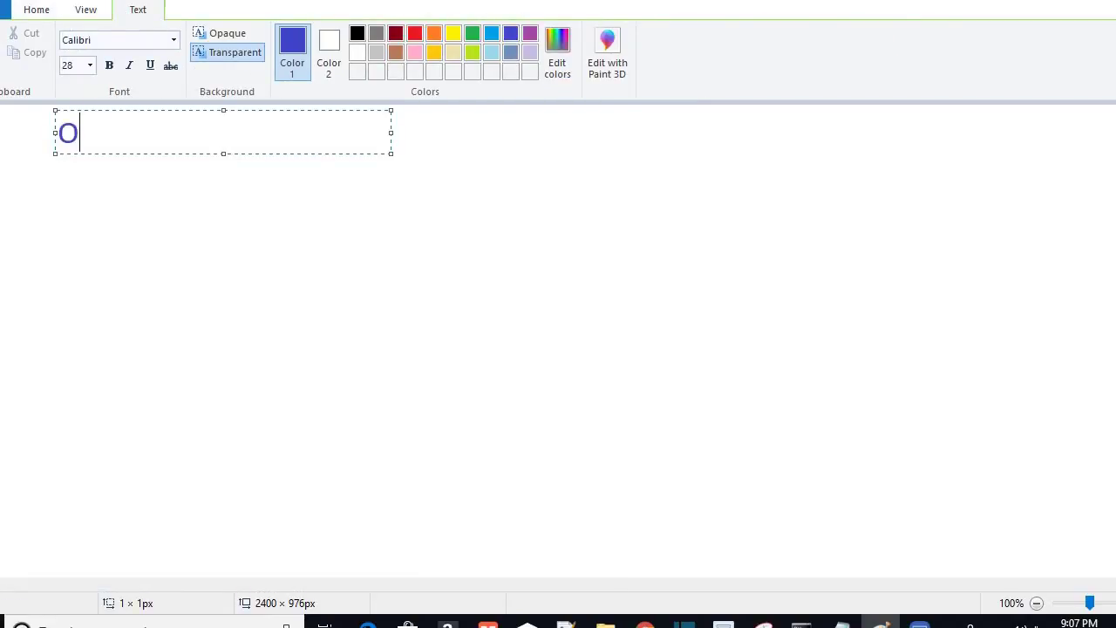
text(MG/BTC)
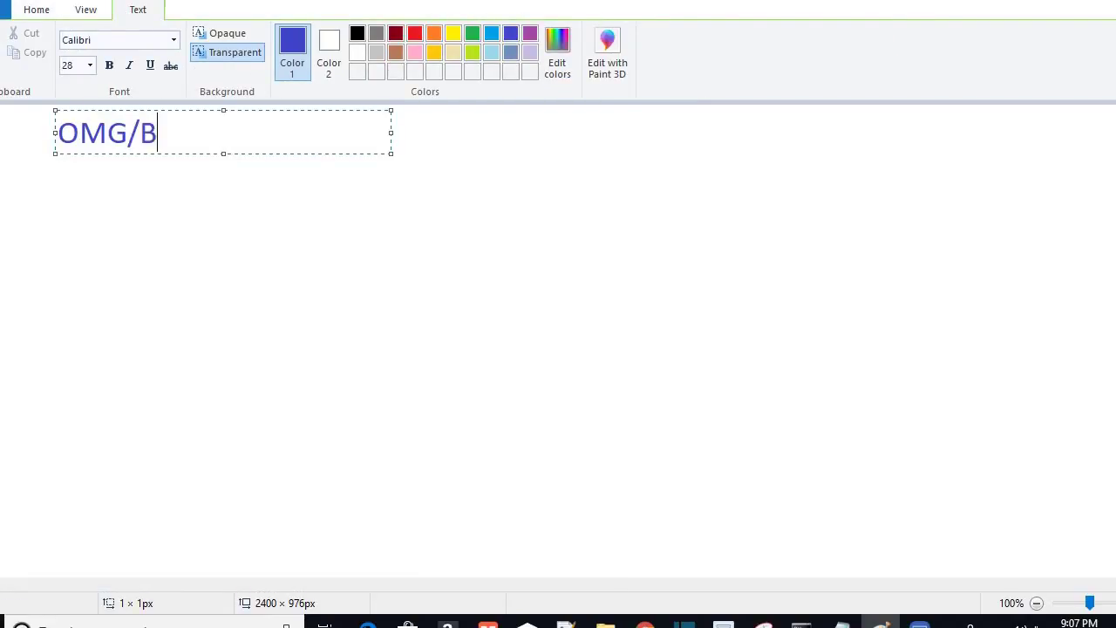
click(546, 143)
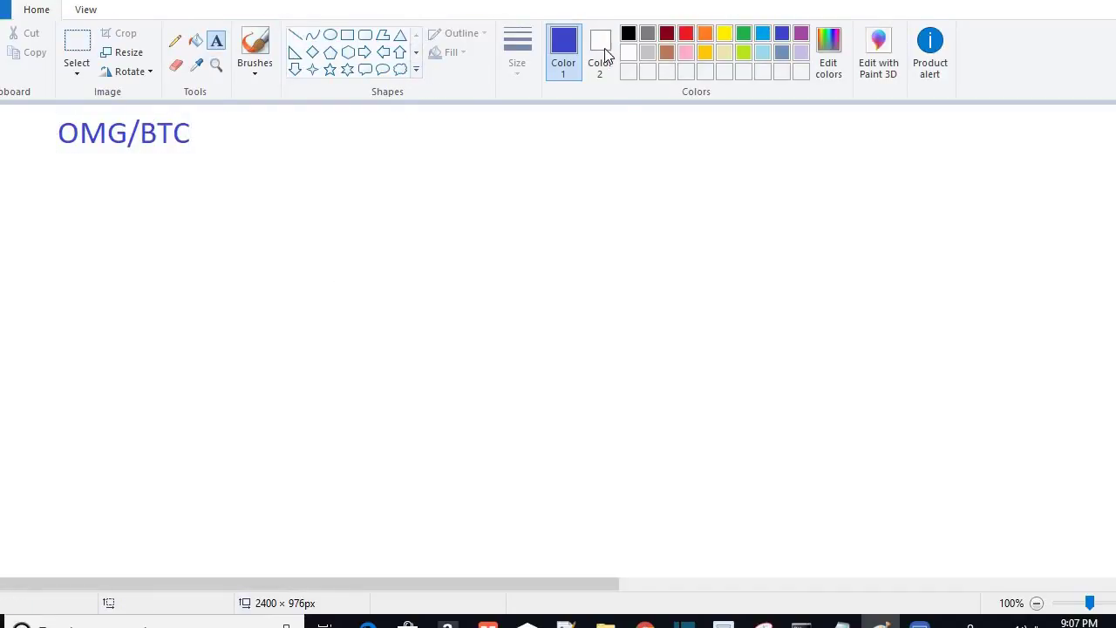
Draw a wavy pencil price line below the heading and place a rounded rectangle about 19 × 12 px in its second dip
click(173, 42)
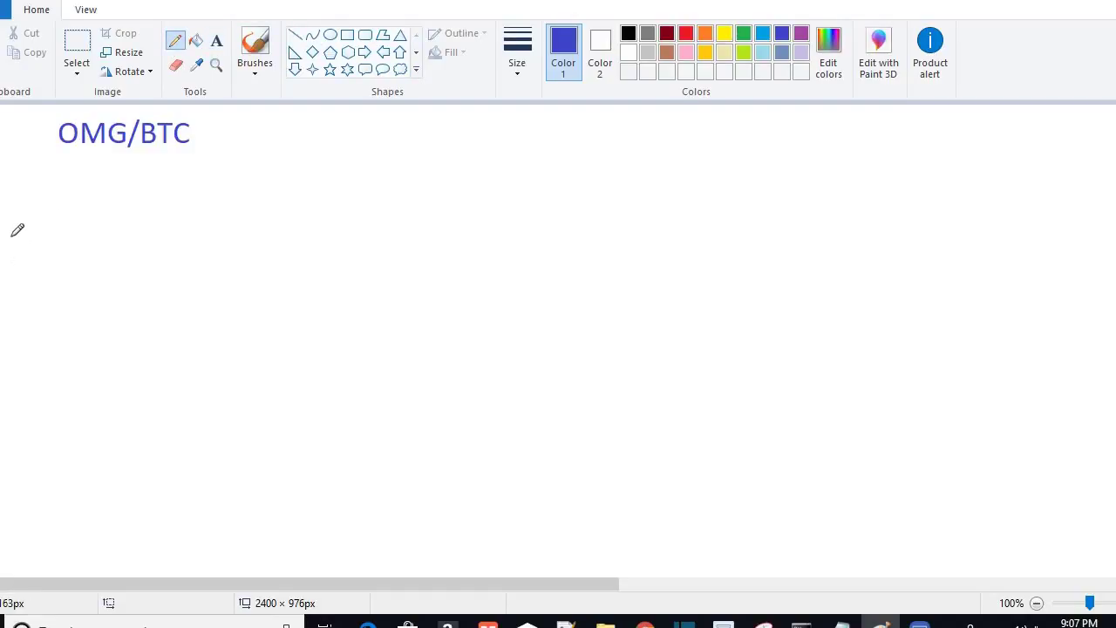
mouse_move(10, 211)
mouse_down()
mouse_move(46, 230)
mouse_move(59, 218)
mouse_move(83, 247)
mouse_move(111, 186)
mouse_move(152, 170)
mouse_move(190, 185)
mouse_move(214, 241)
mouse_up()
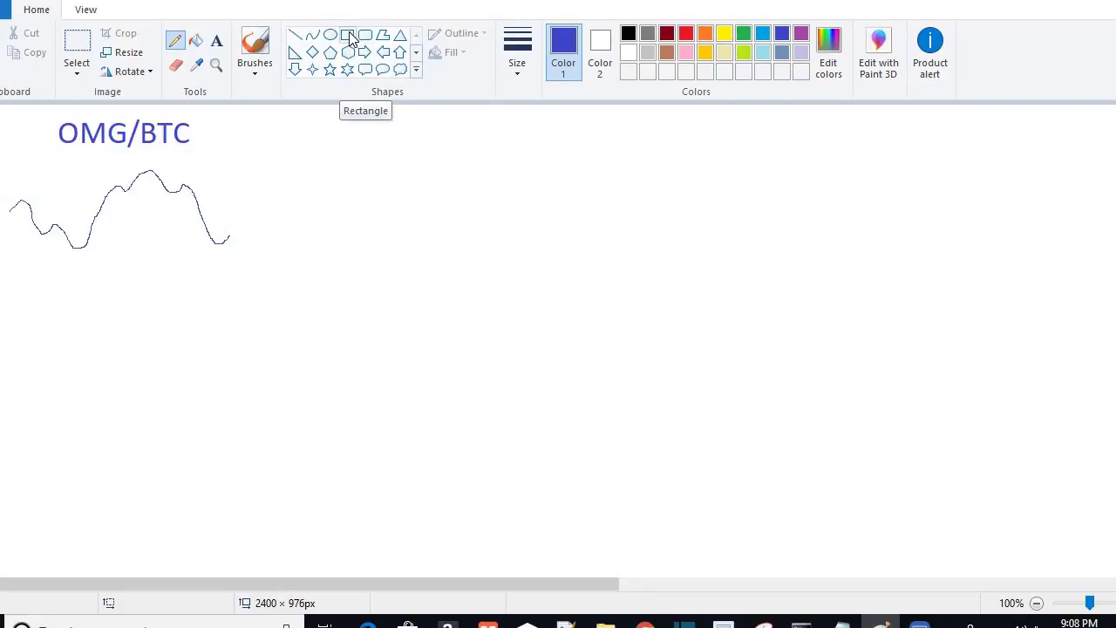
click(348, 36)
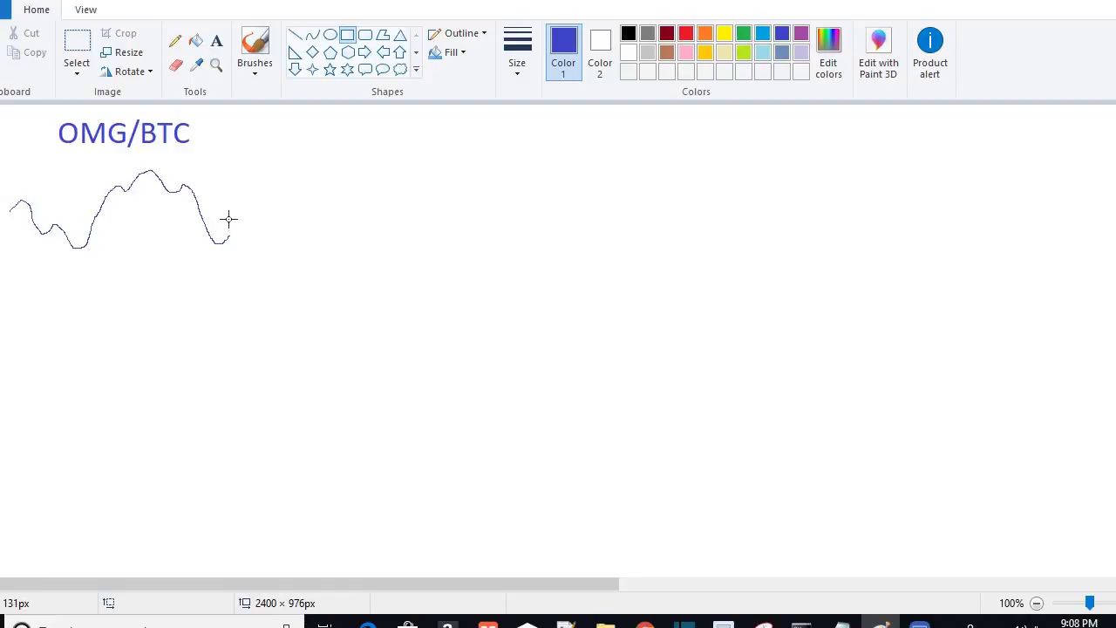
mouse_move(229, 219)
mouse_down()
mouse_move(242, 234)
mouse_move(216, 233)
mouse_up()
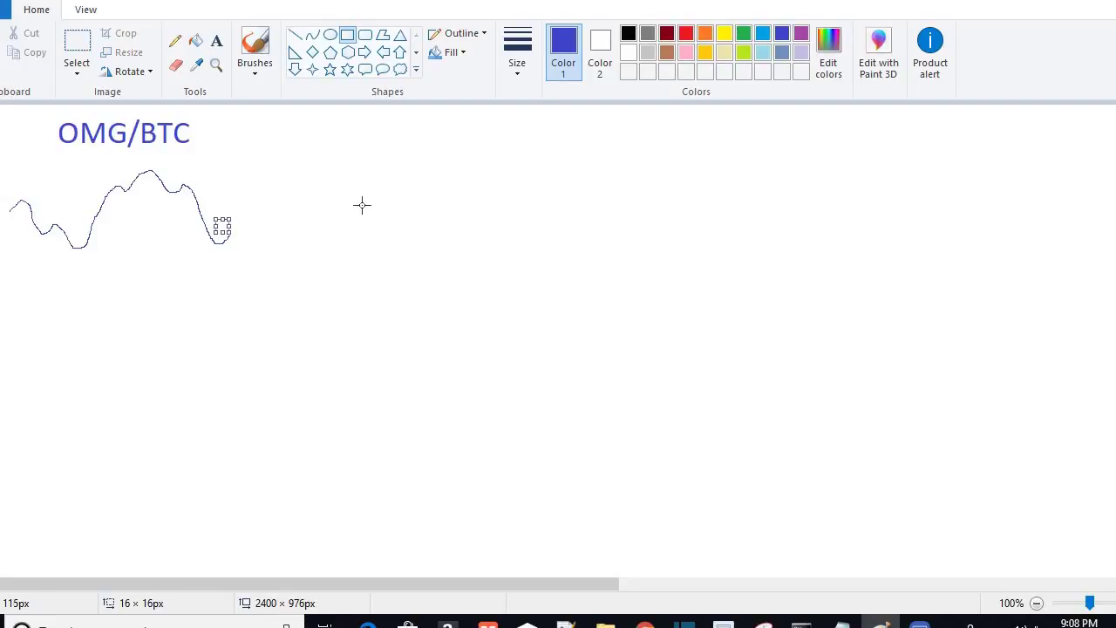
click(365, 35)
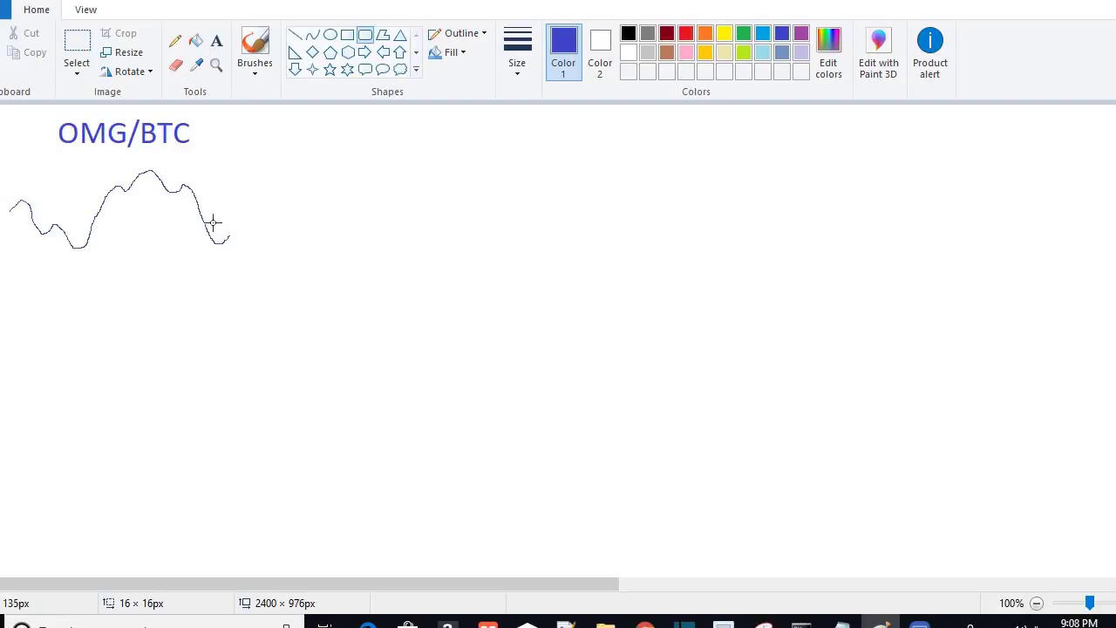
drag(213, 223, 231, 233)
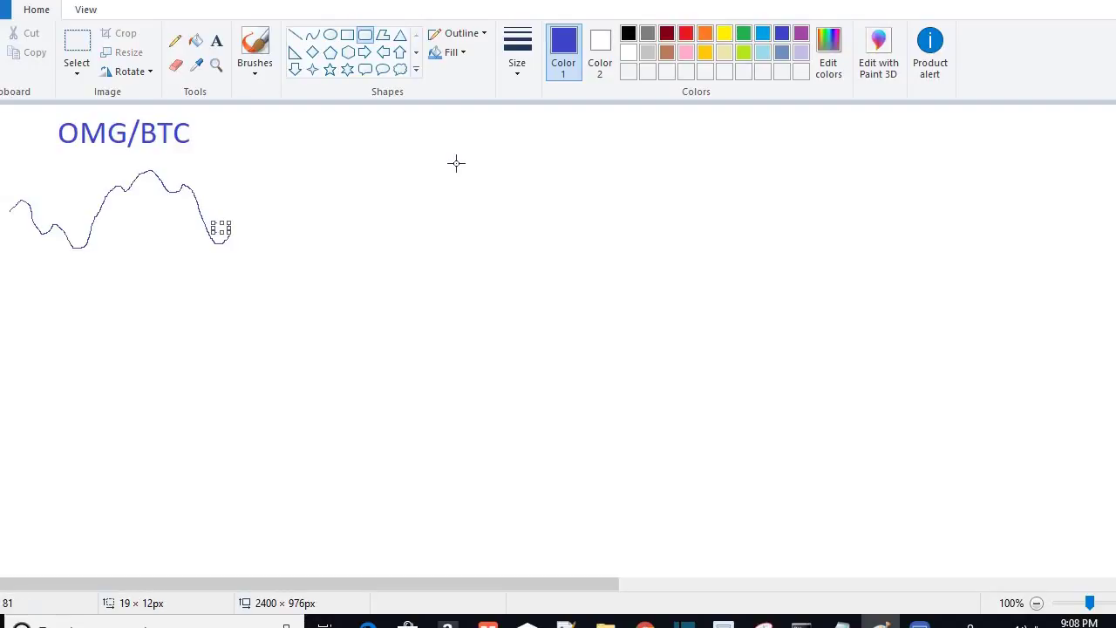
click(420, 179)
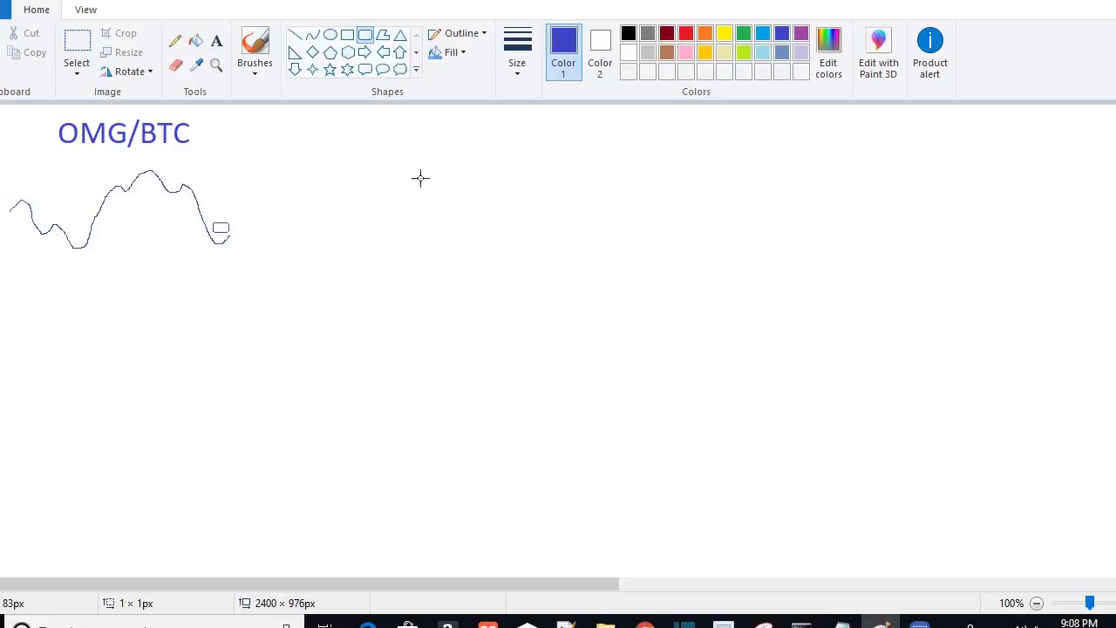
Extend the pencil line over a peak into a deeper dip and place a rounded rectangle about 36 × 19 px there
click(176, 42)
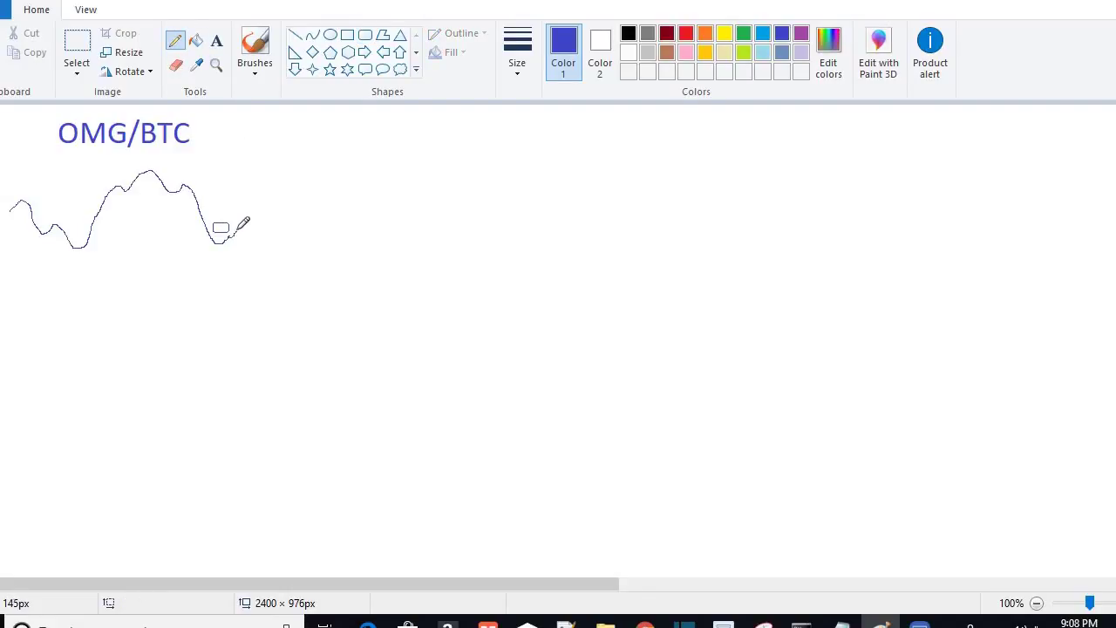
mouse_move(245, 219)
mouse_down()
mouse_move(265, 212)
mouse_move(281, 236)
mouse_move(298, 329)
mouse_move(321, 340)
mouse_move(332, 325)
mouse_up()
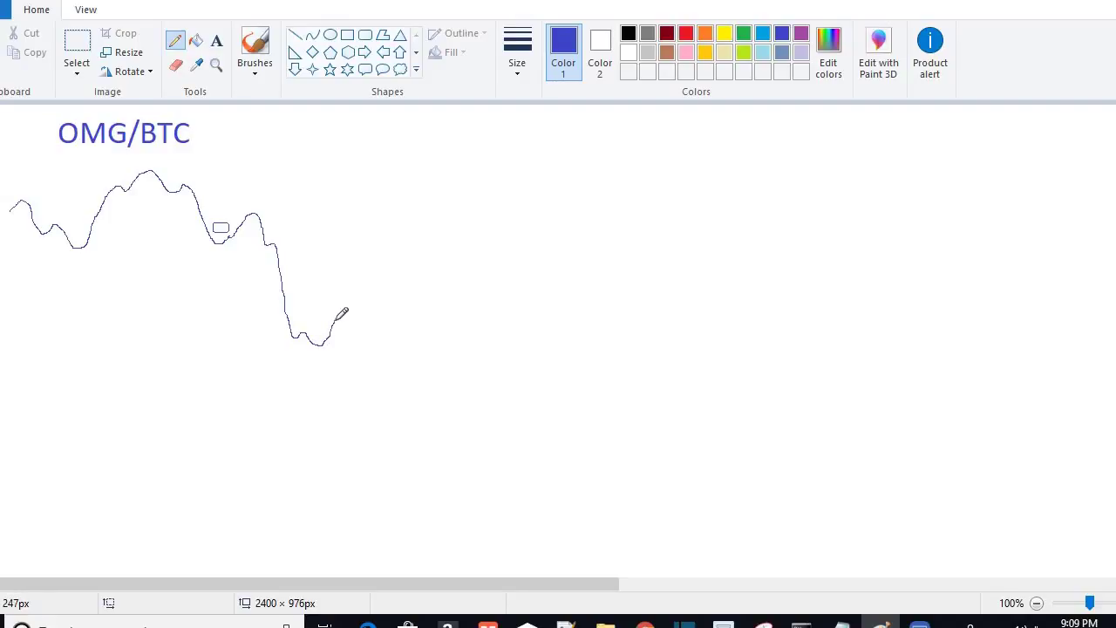
click(365, 35)
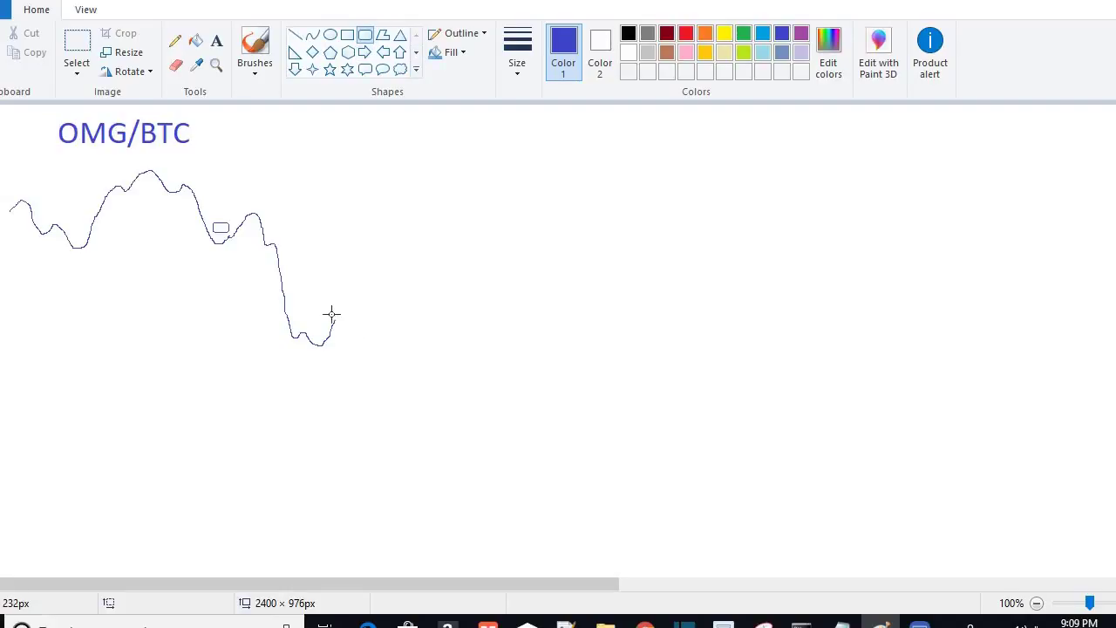
mouse_move(332, 307)
mouse_down()
mouse_move(333, 332)
mouse_move(302, 323)
mouse_up()
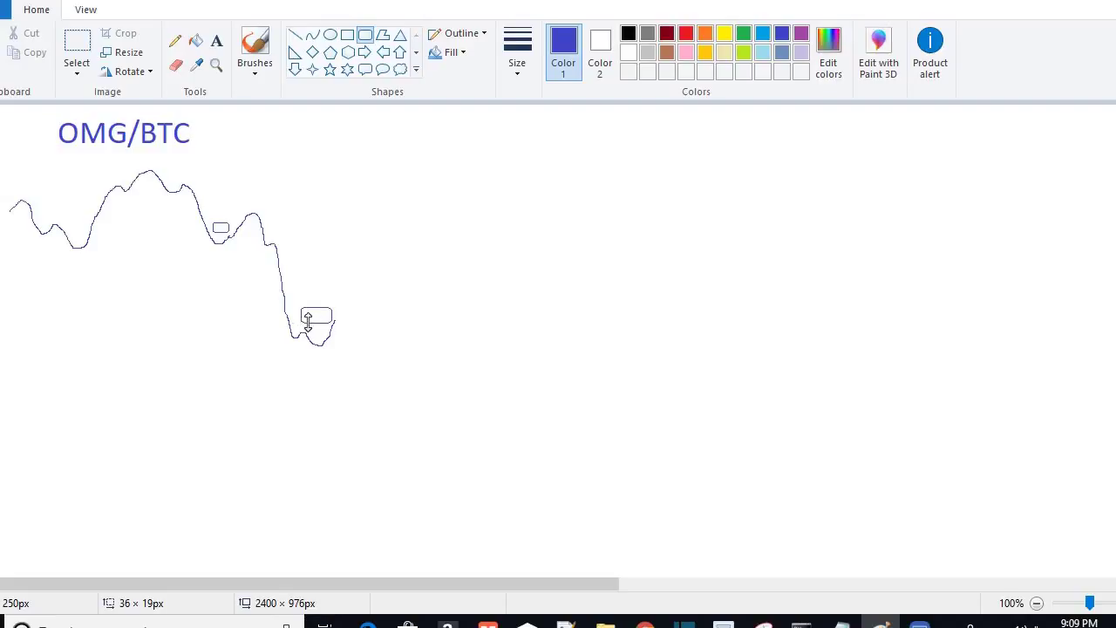
Continue the pencil line over another peak into a lower, wider dip and place a rounded rectangle about 89 × 24 px inside it
click(177, 43)
drag(335, 321, 372, 295)
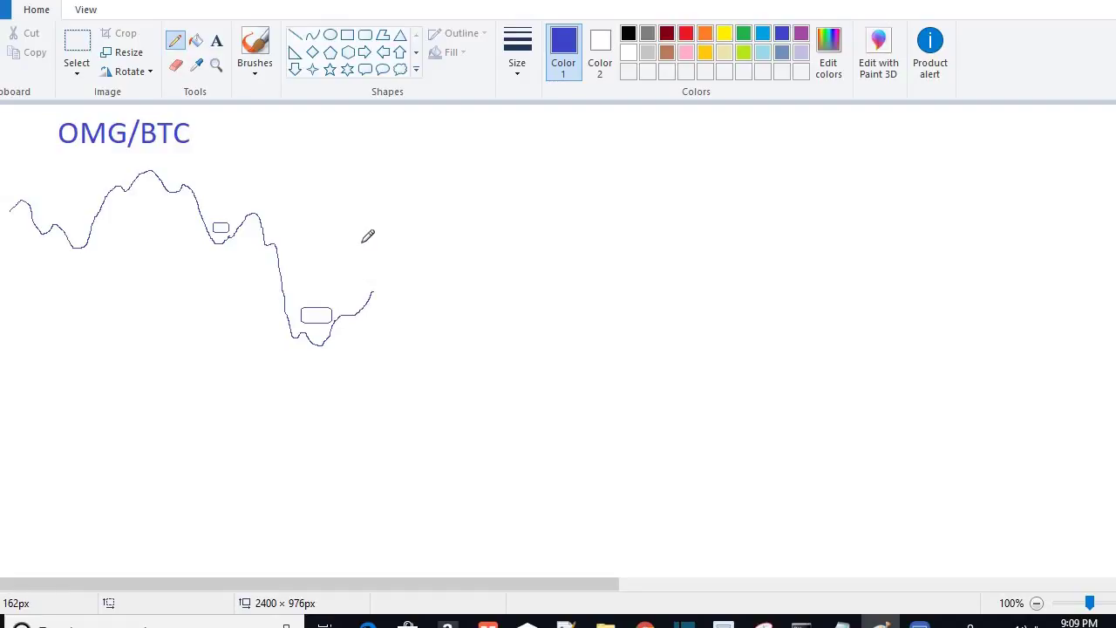
drag(363, 242, 371, 243)
key(ctrl+z)
drag(364, 266, 374, 265)
key(ctrl+z)
drag(373, 290, 385, 286)
mouse_move(406, 306)
mouse_down()
mouse_move(423, 335)
mouse_move(434, 432)
mouse_move(470, 437)
mouse_up()
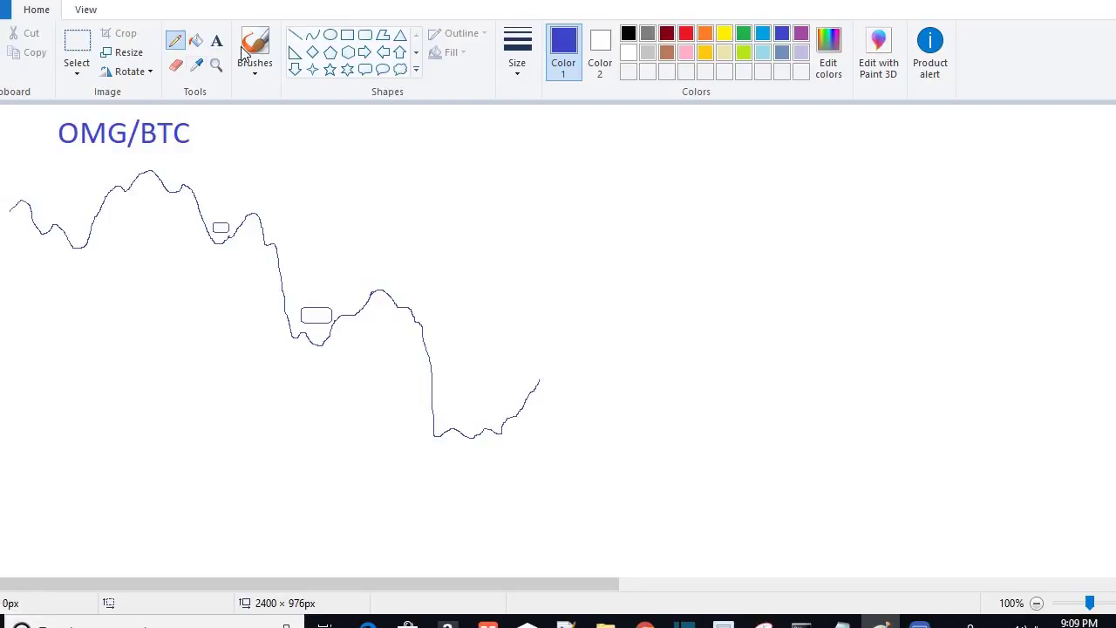
click(347, 37)
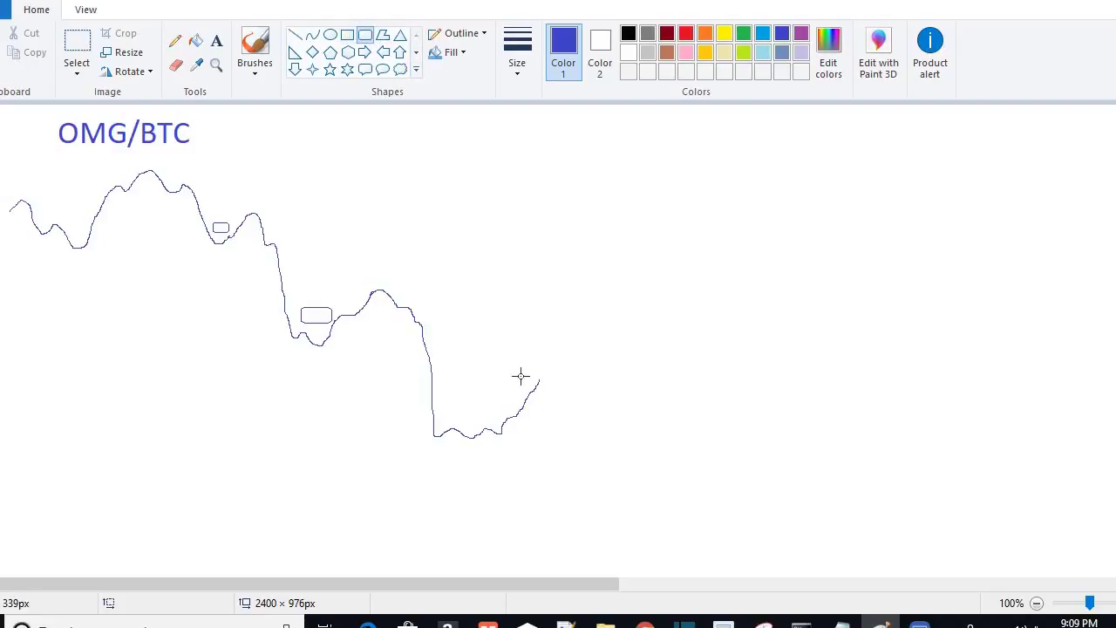
drag(528, 377, 450, 396)
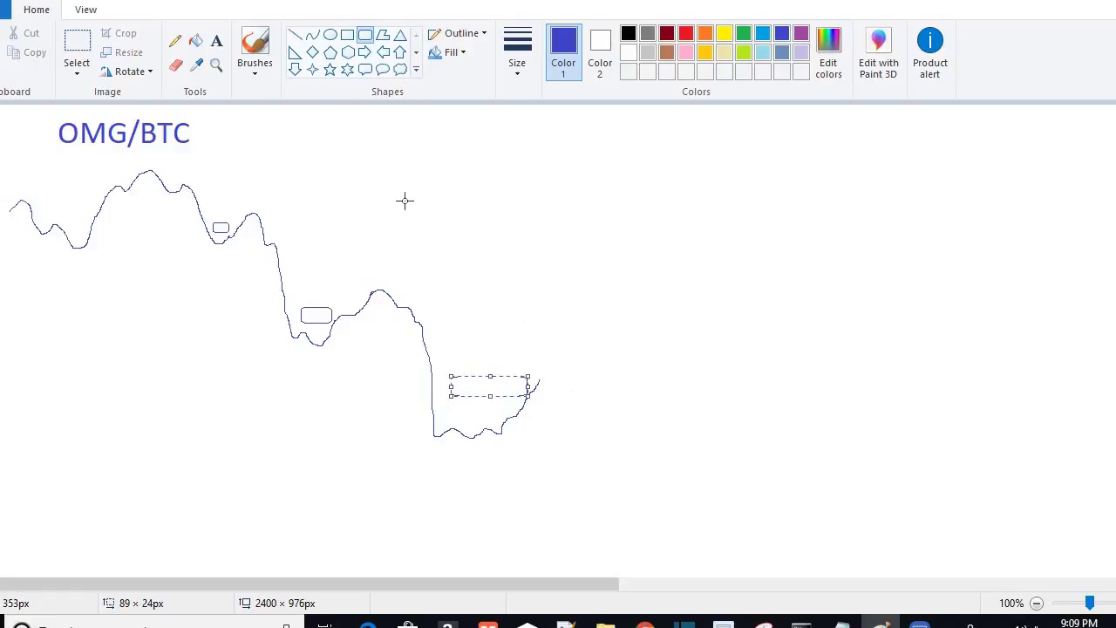
Extend the pencil line along a flat crest, down a long decline to the lowest dip, and slightly back up
click(174, 41)
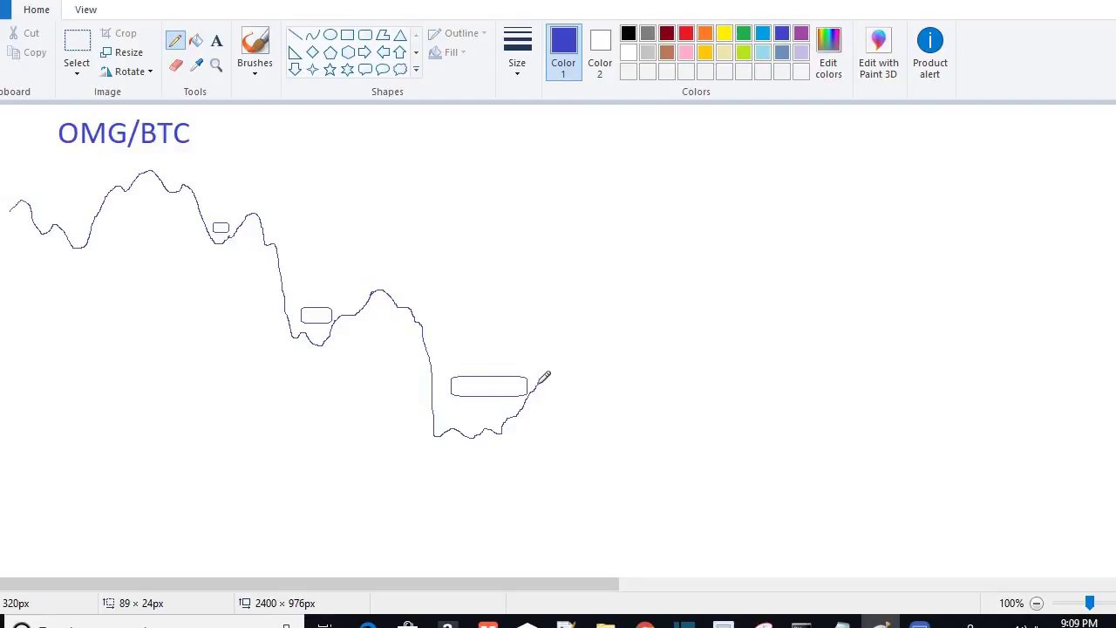
mouse_move(538, 385)
mouse_down()
mouse_move(568, 359)
mouse_move(649, 345)
mouse_move(659, 358)
mouse_up()
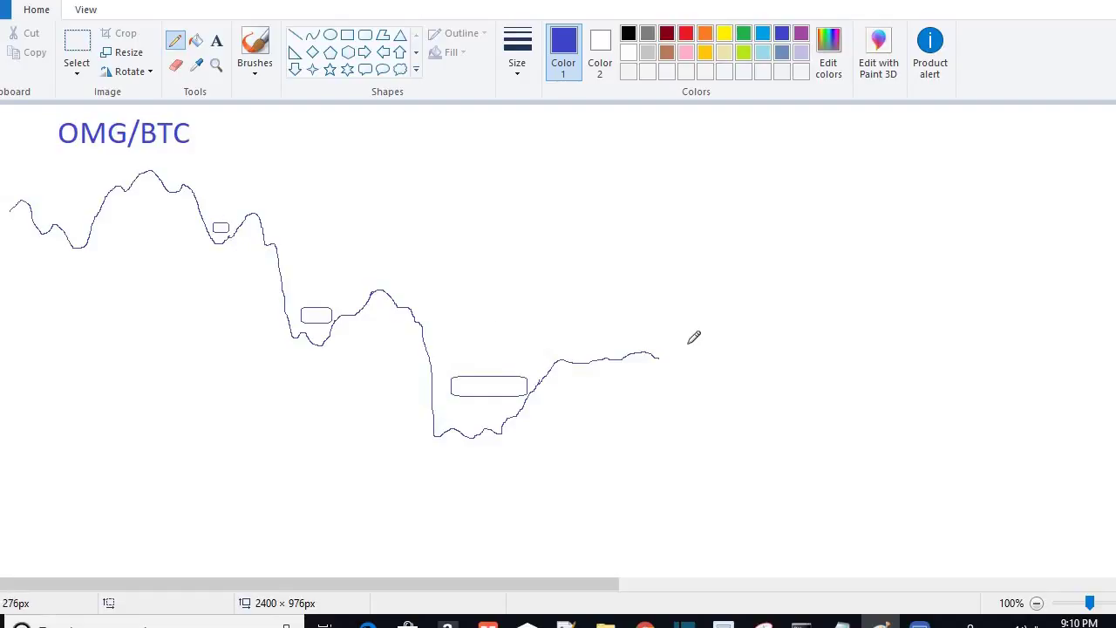
mouse_move(669, 352)
mouse_down()
mouse_move(724, 399)
mouse_move(835, 561)
mouse_move(888, 557)
mouse_up()
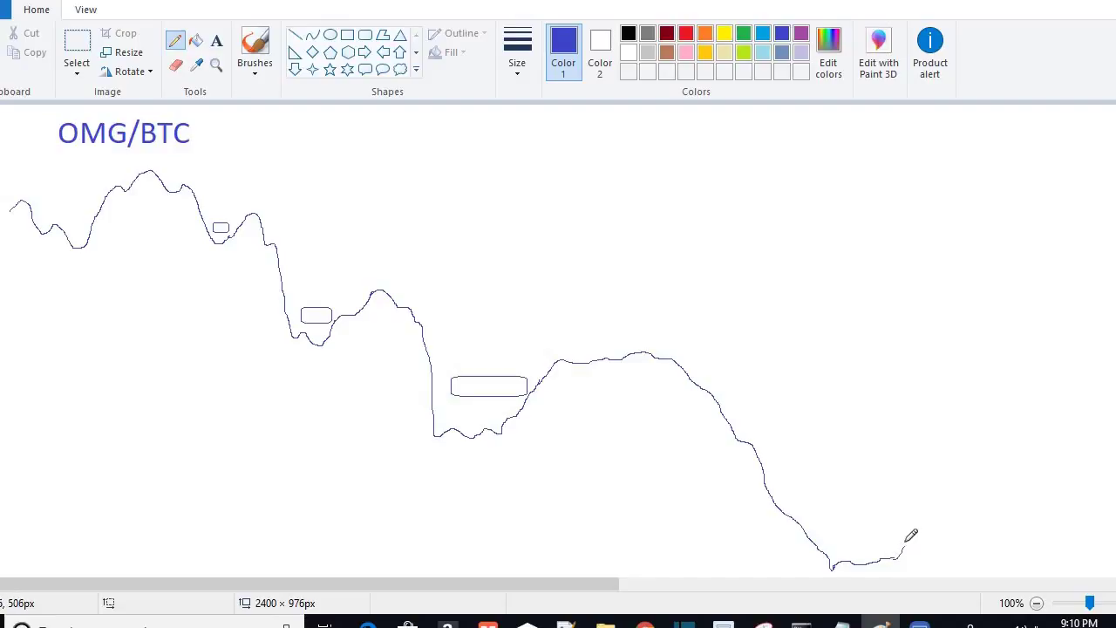
drag(905, 542, 902, 521)
Draw the largest rounded rectangle above the lowest dip, between the declining line and its final upturn
click(347, 34)
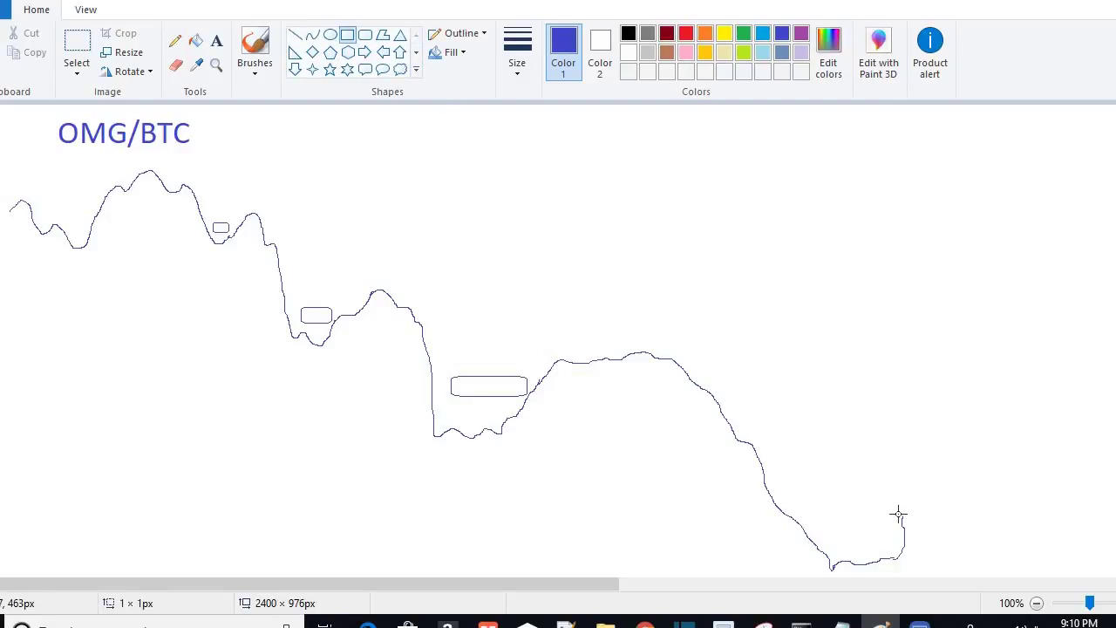
mouse_move(899, 509)
mouse_down()
mouse_move(874, 531)
mouse_move(822, 531)
mouse_up()
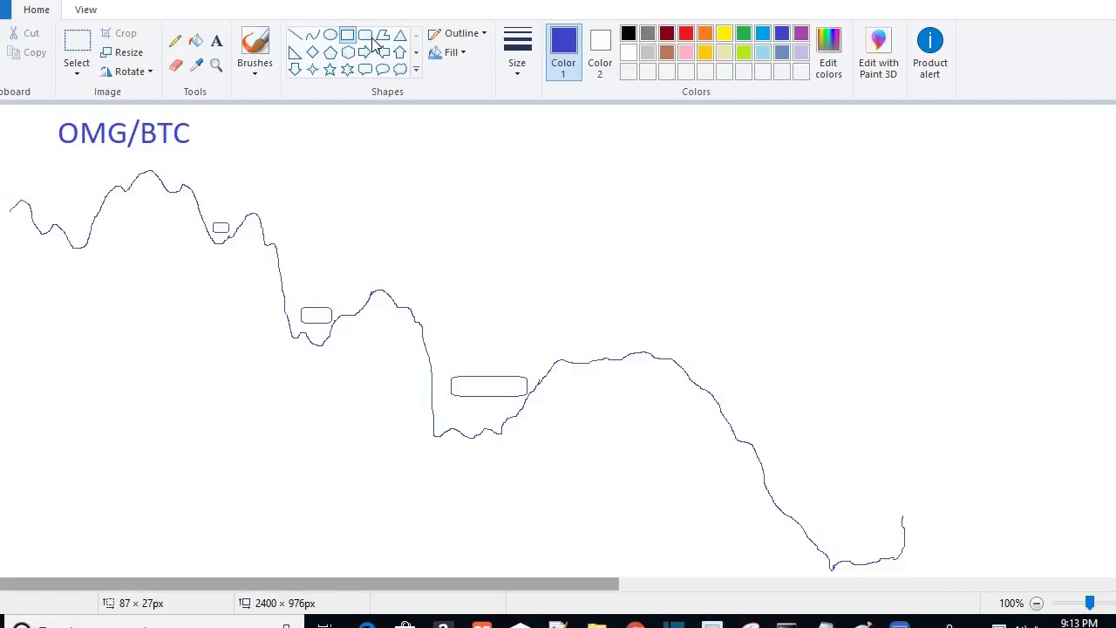
click(367, 38)
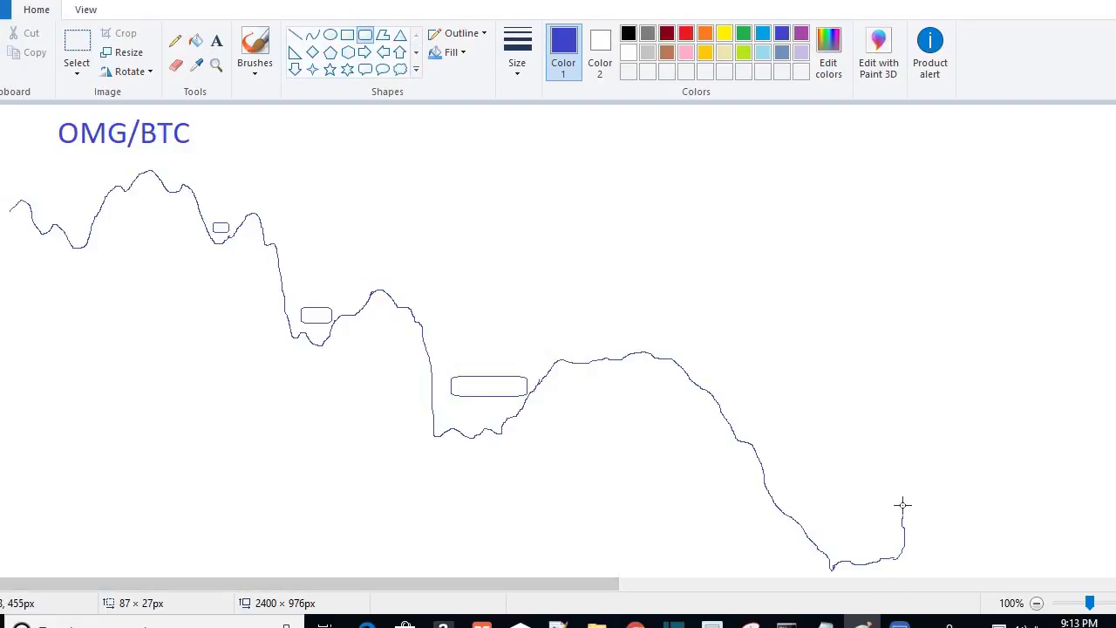
drag(898, 506, 778, 454)
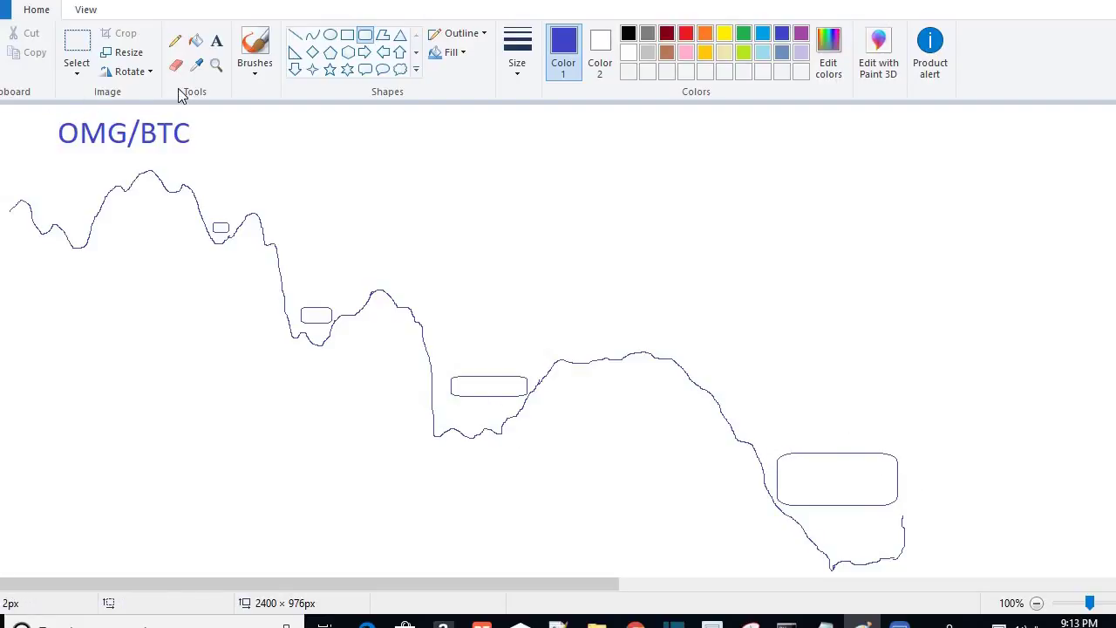
Extend the pencil line from the upturn along a plateau, through a small dip and a deep spike, and over two small peaks
click(176, 41)
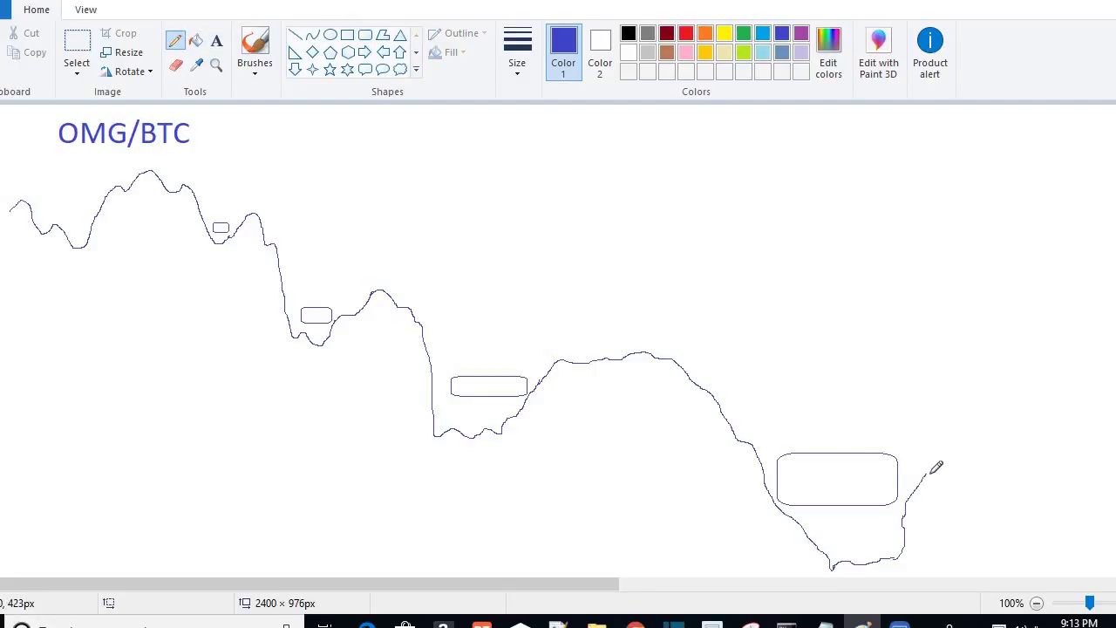
drag(939, 468, 1001, 475)
drag(1090, 602, 1070, 602)
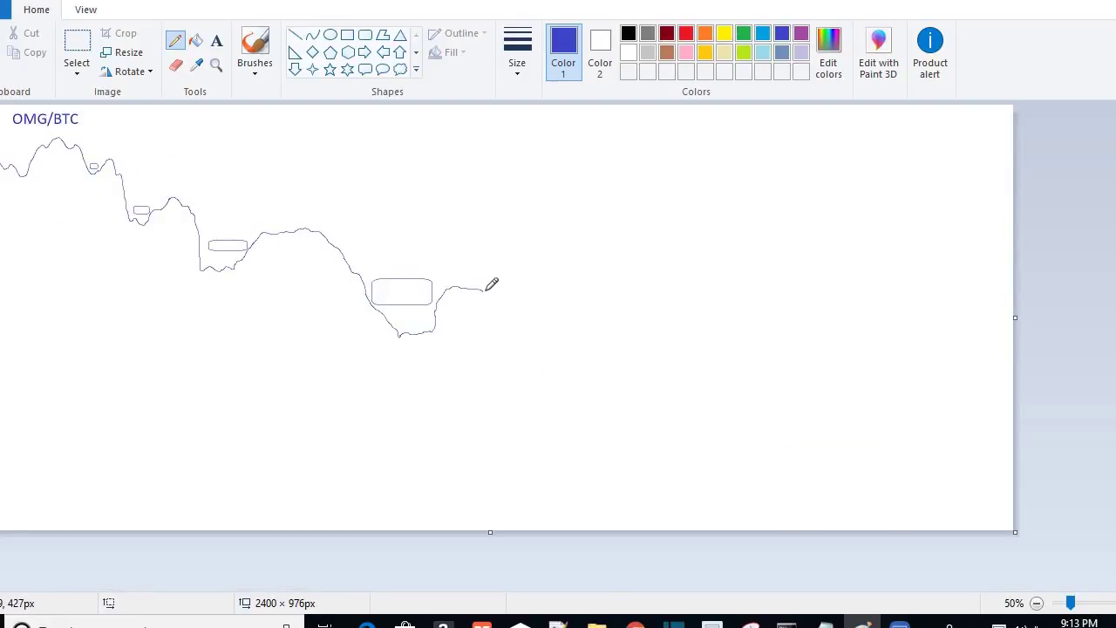
mouse_move(496, 288)
mouse_down()
mouse_move(526, 317)
mouse_move(541, 297)
mouse_move(565, 356)
mouse_move(593, 300)
mouse_move(631, 312)
mouse_up()
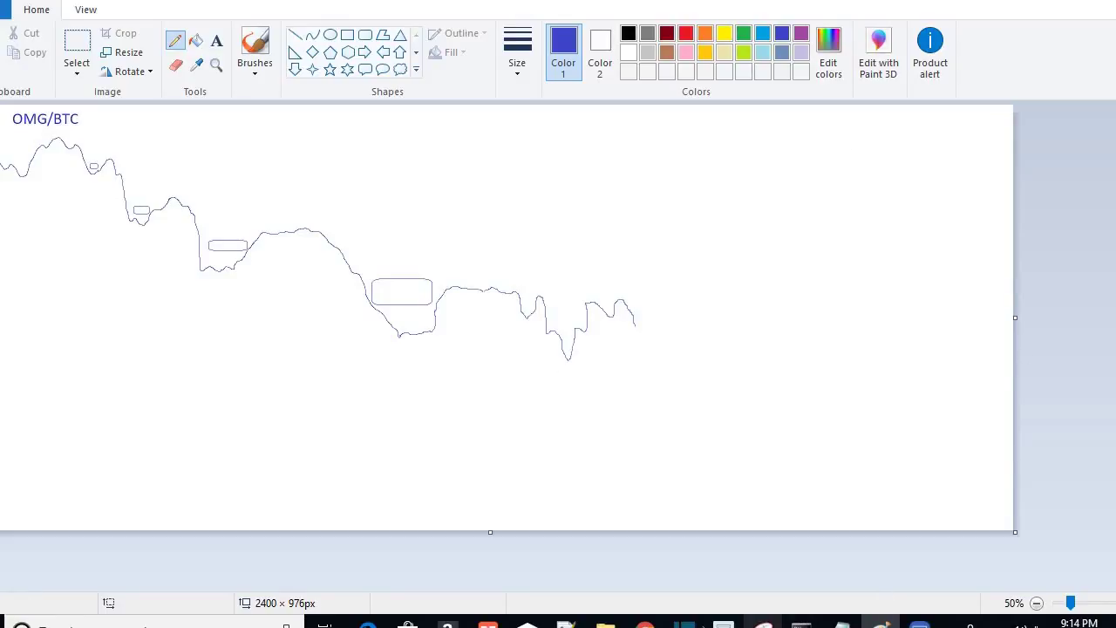
Switch to the ProfitTrailer DCA log, examine the OMGBTC row's cost in USD, and return to the Paint drawing
click(645, 623)
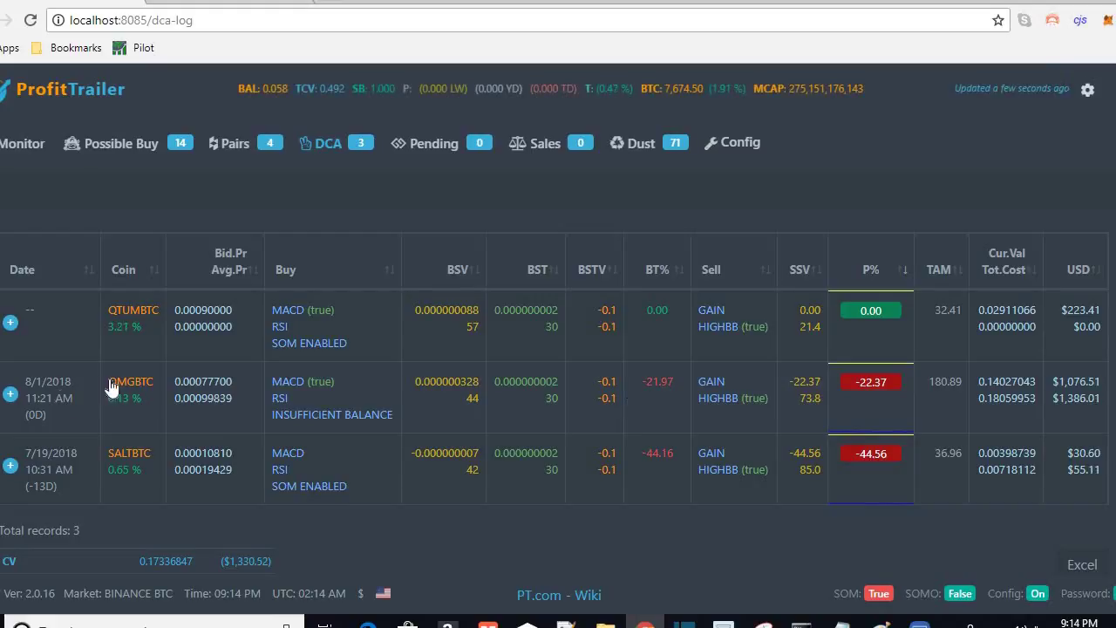
double_click(1051, 381)
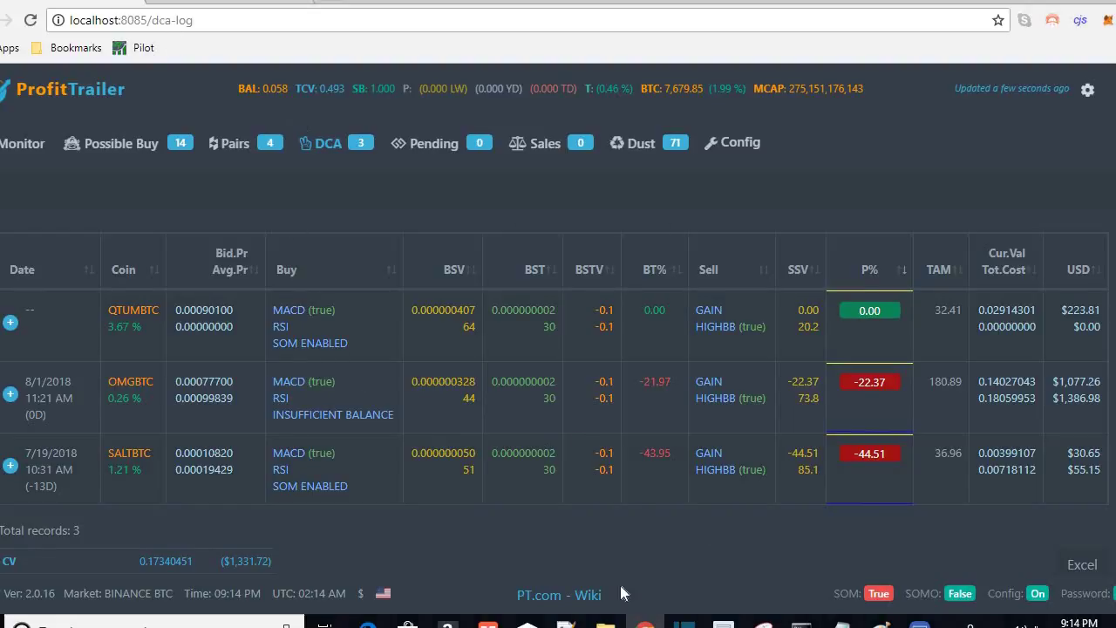
click(880, 621)
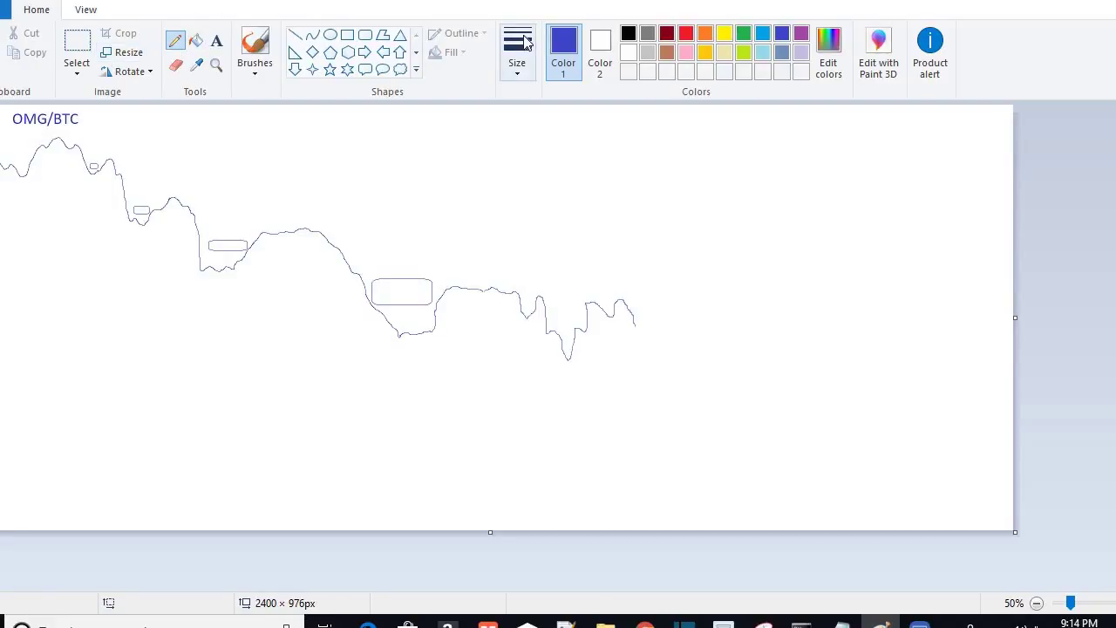
Draw a vertical line about 861 px tall near the canvas's right edge and add the text "pending" at its upper right
click(294, 35)
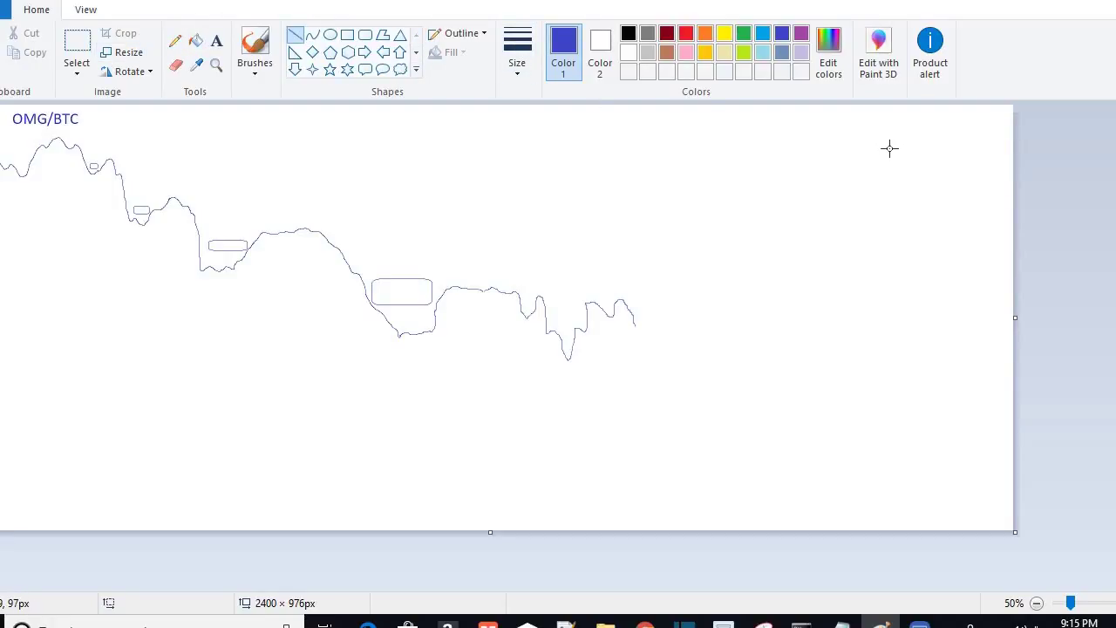
drag(887, 140, 887, 516)
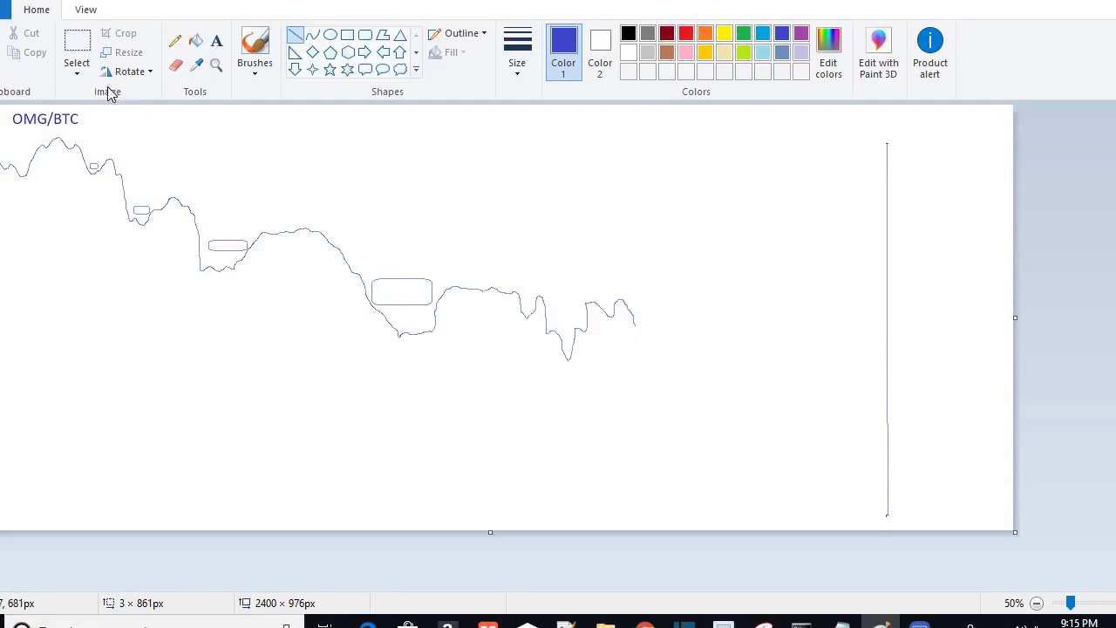
click(217, 43)
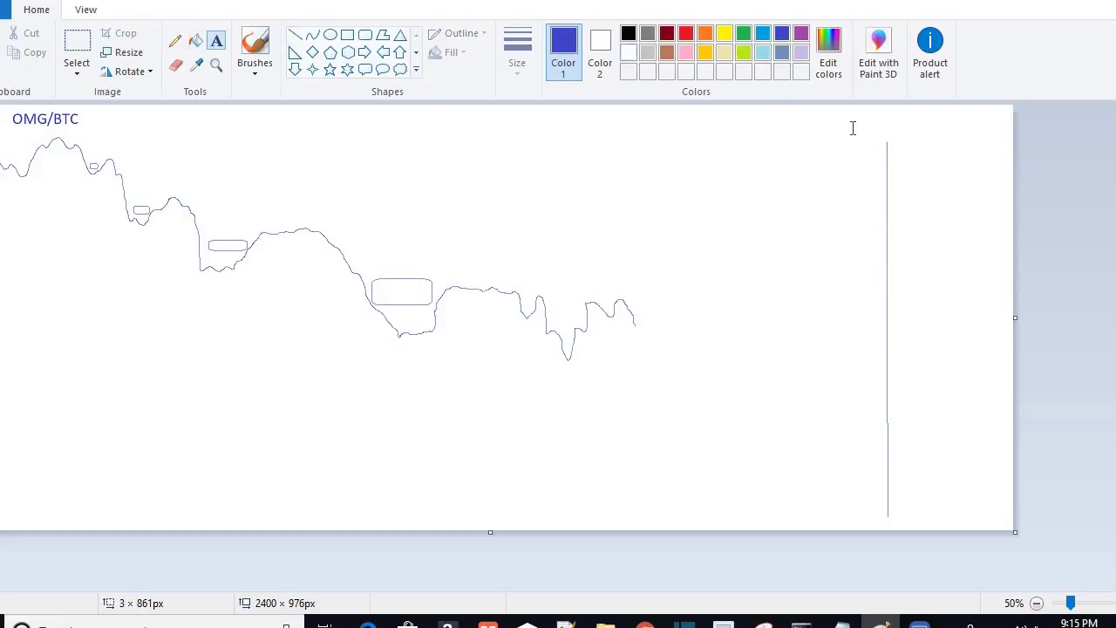
drag(910, 116, 1016, 160)
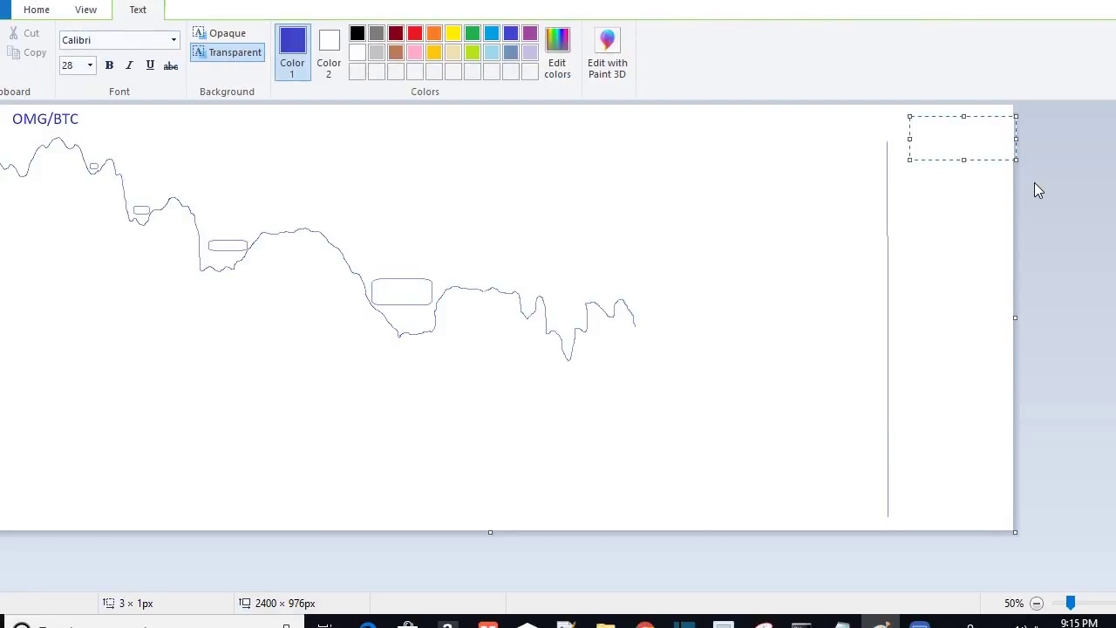
text(pending)
click(900, 199)
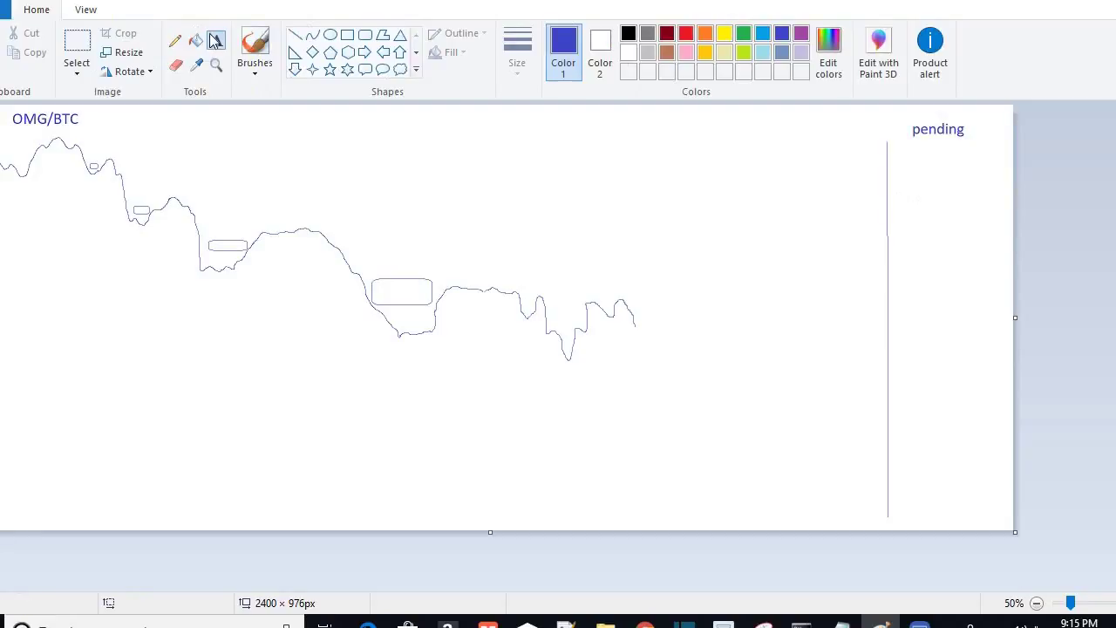
Cut the smallest rounded rectangle from the first dip and place it under the "pending" label
click(76, 45)
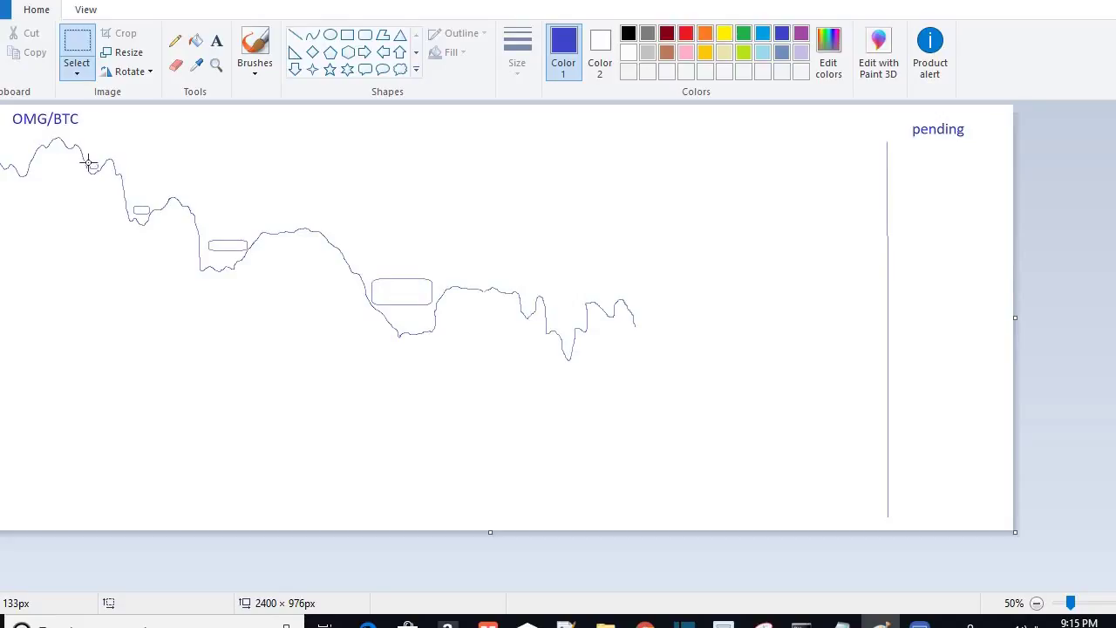
drag(89, 160, 97, 170)
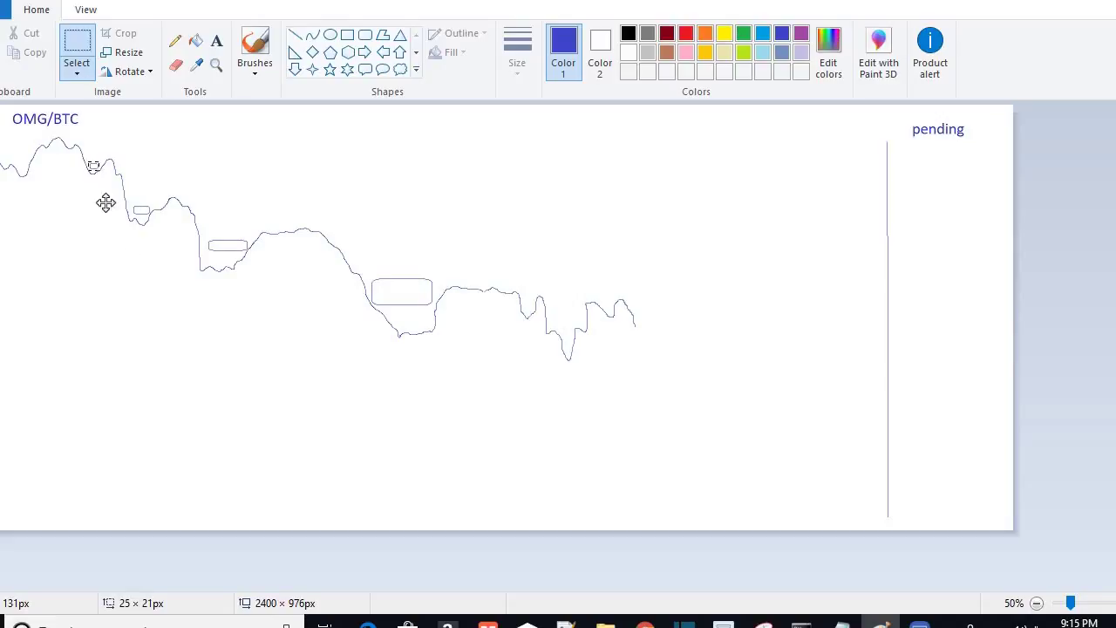
click(140, 245)
key(ctrl+a)
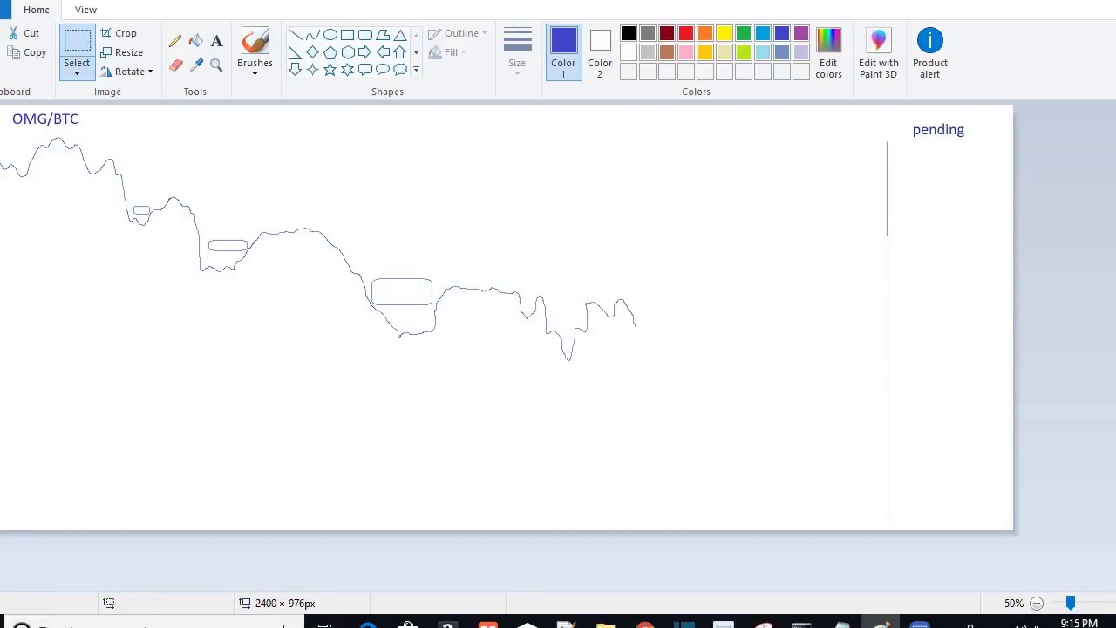
click(281, 178)
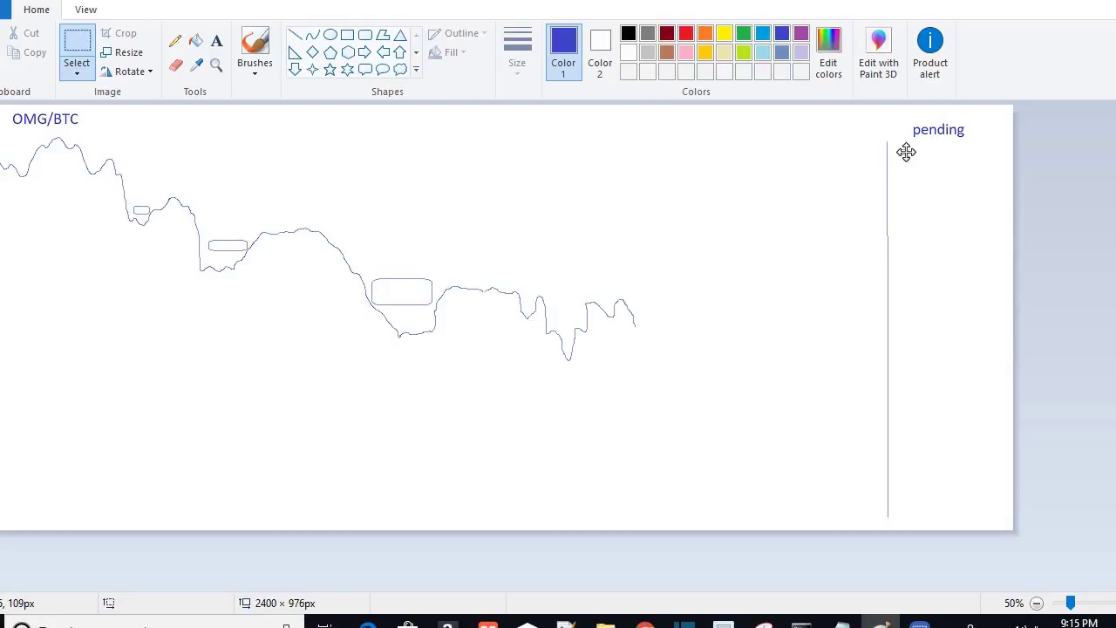
click(975, 153)
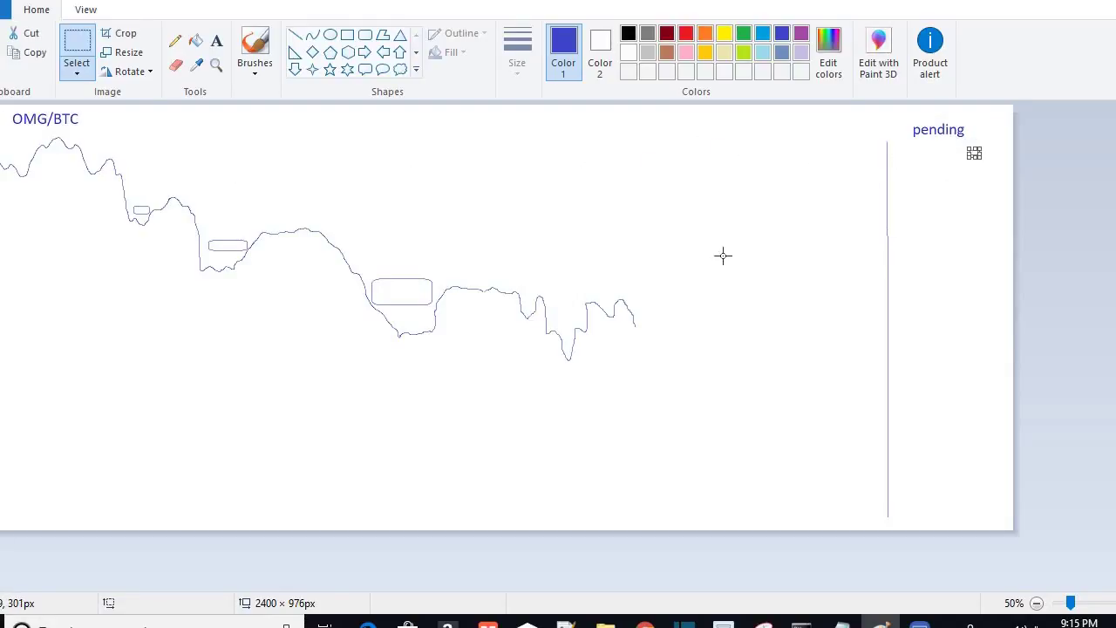
click(951, 218)
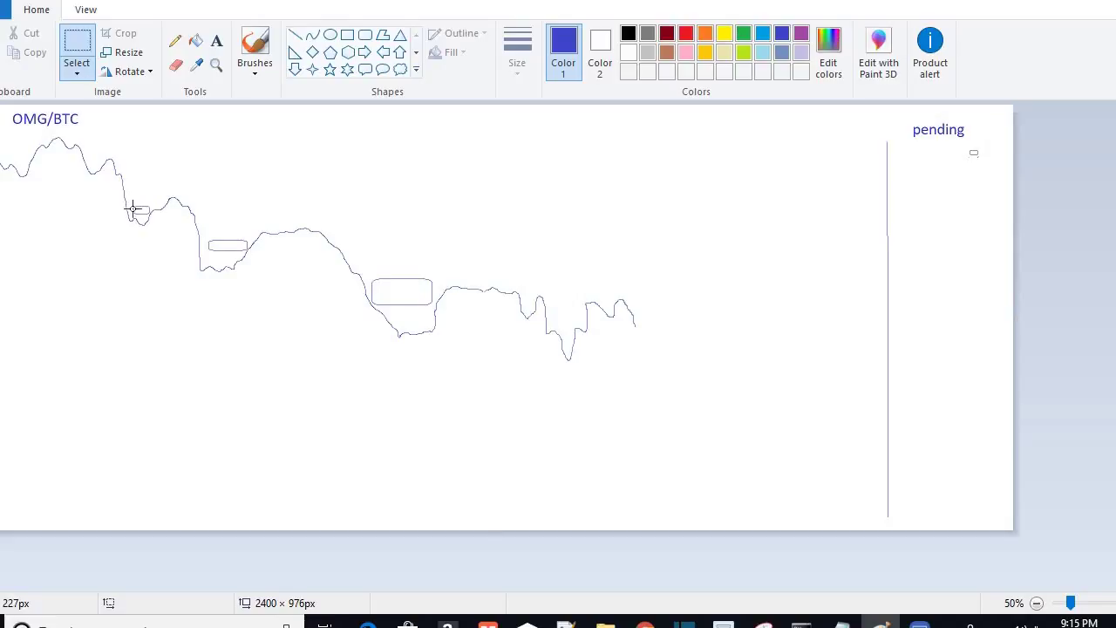
drag(133, 208, 150, 216)
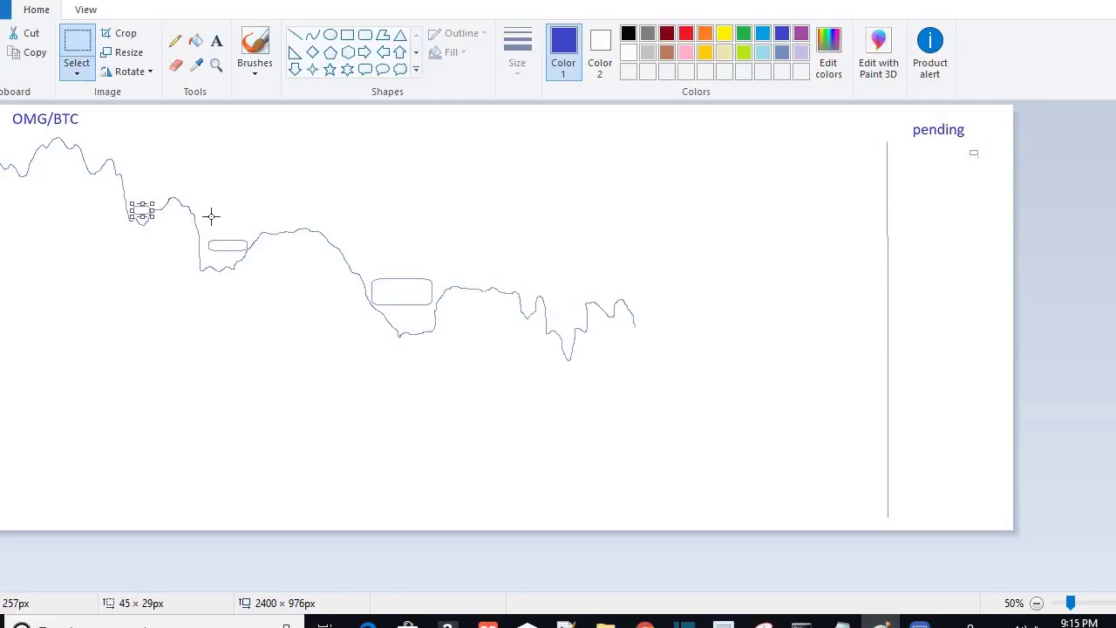
click(202, 214)
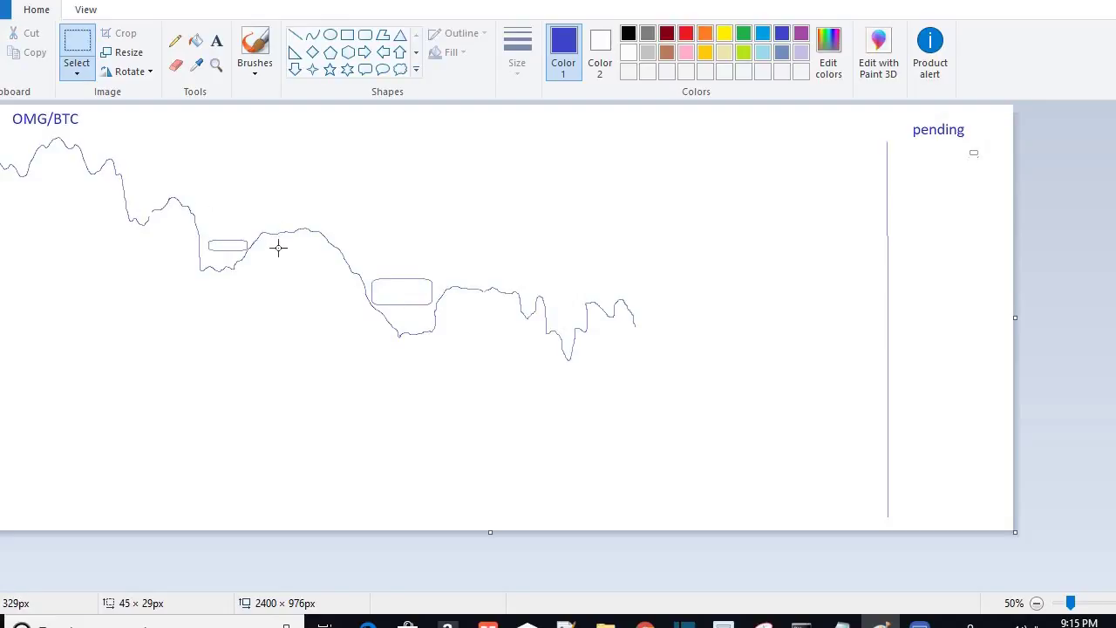
key(ctrl+z)
Cut the second rounded rectangle from its dip with a selection about 41 × 25 px and place it below the first one under "pending"
click(1090, 603)
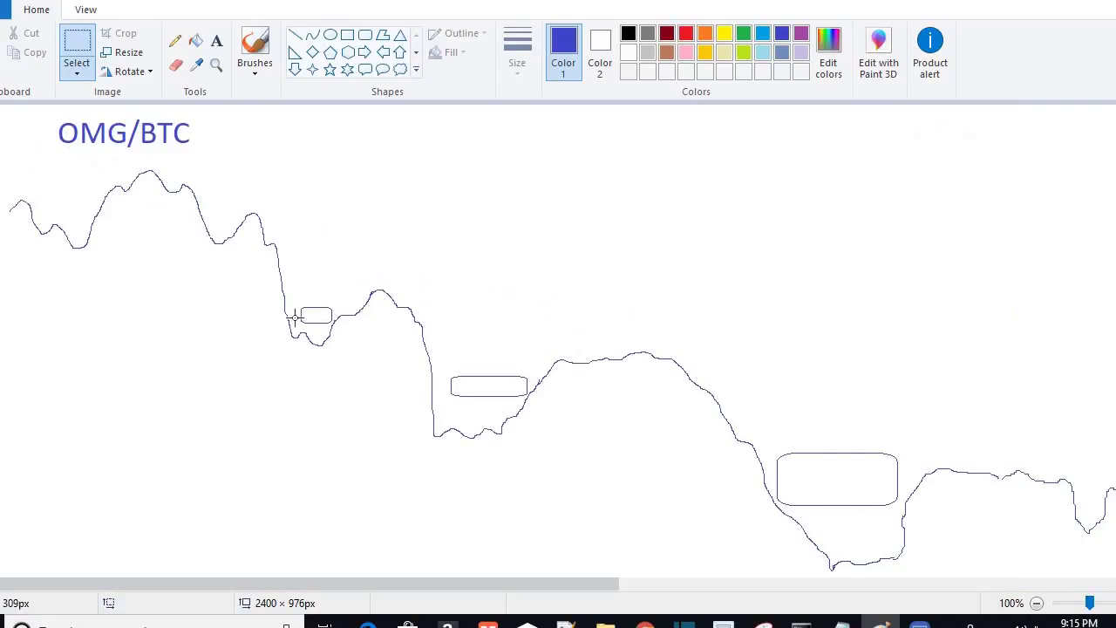
drag(299, 304, 336, 327)
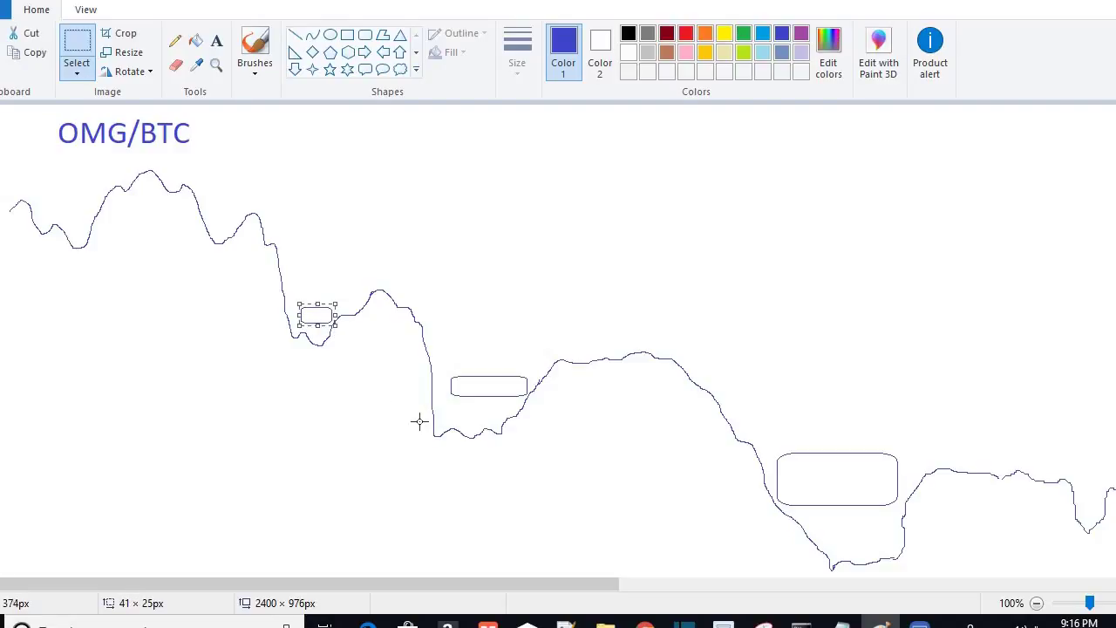
key(Delete)
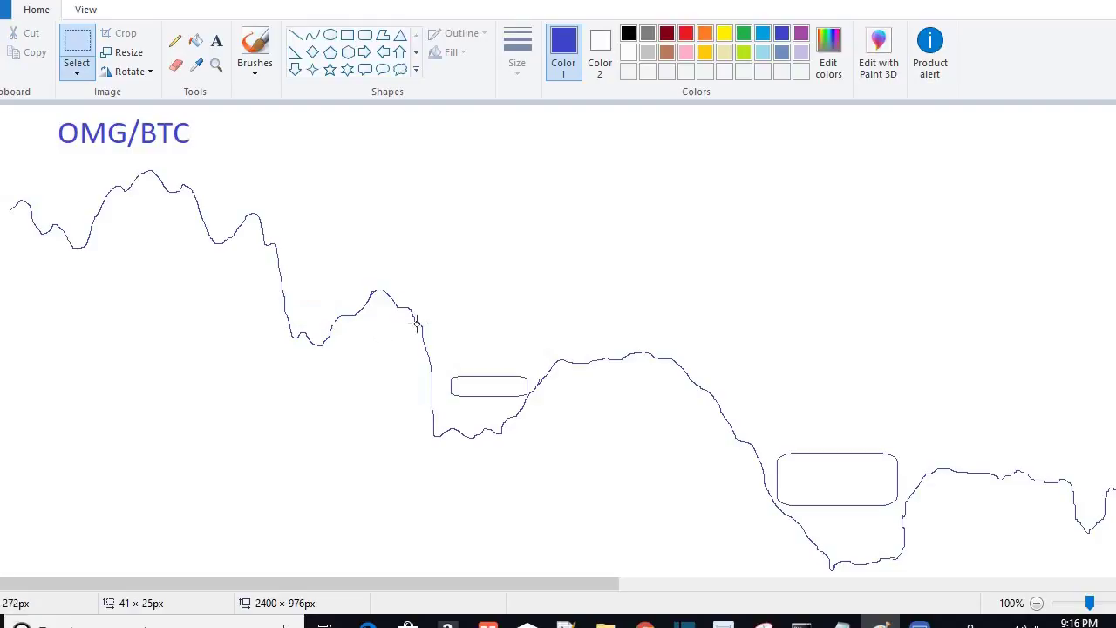
drag(585, 585, 1115, 582)
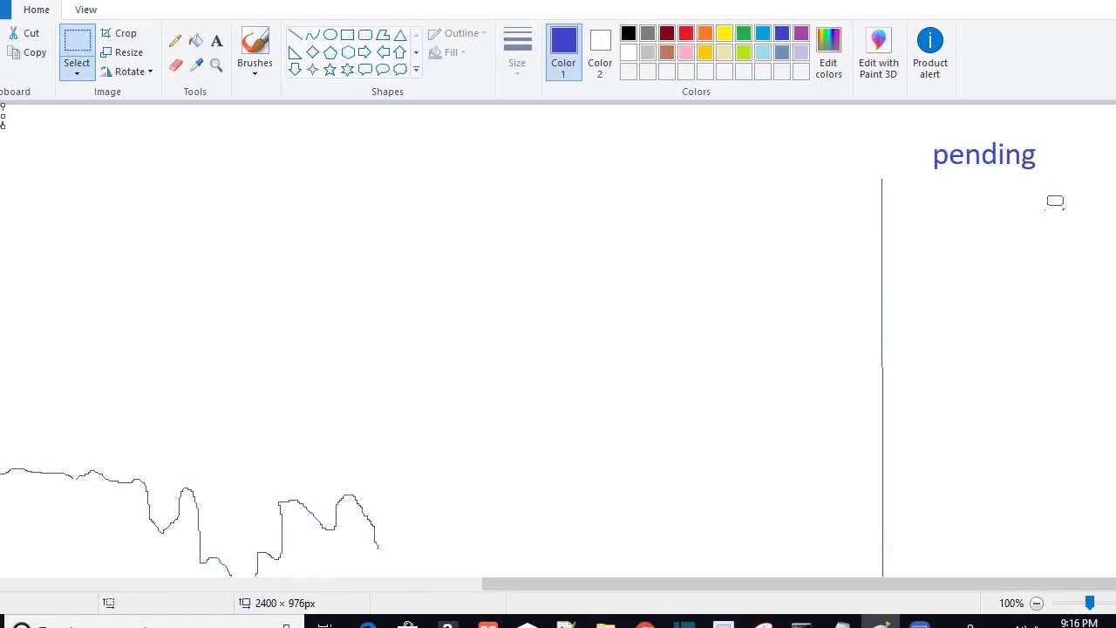
drag(1, 118, 1037, 229)
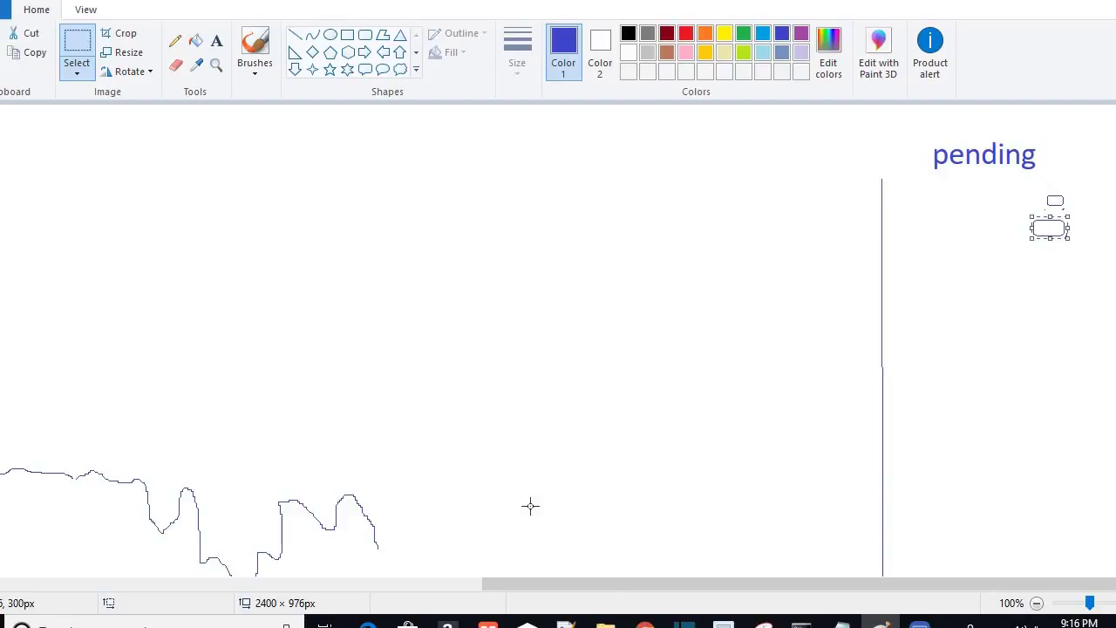
Cut the third rounded rectangle with a selection about 92 × 31 px and paste it below the second one under "pending"
drag(608, 585, 205, 582)
drag(136, 550, 43, 529)
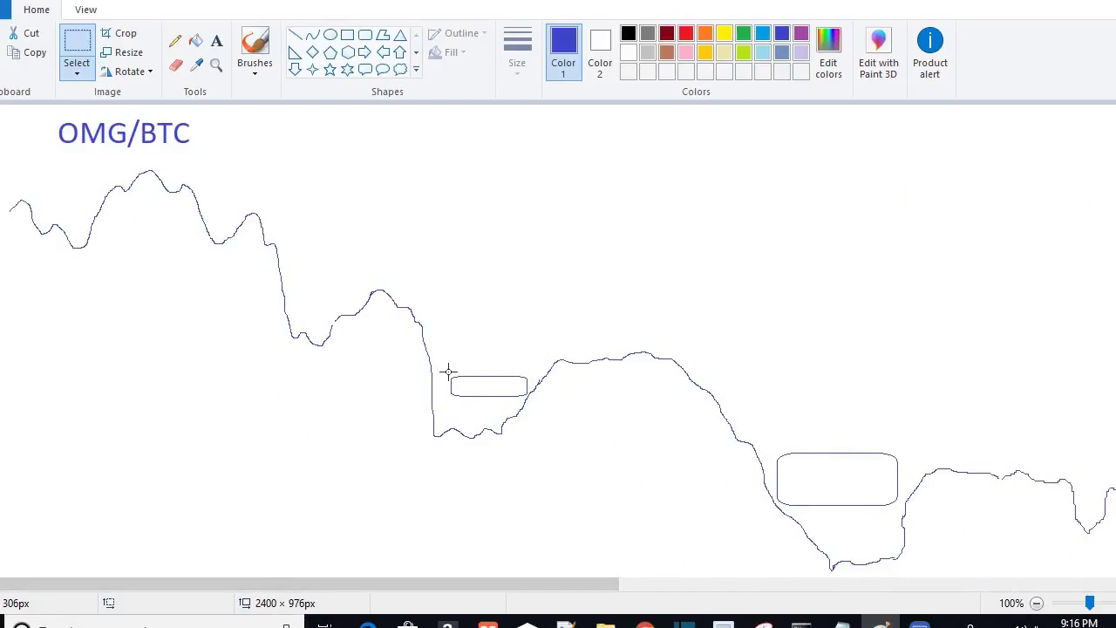
drag(449, 371, 528, 397)
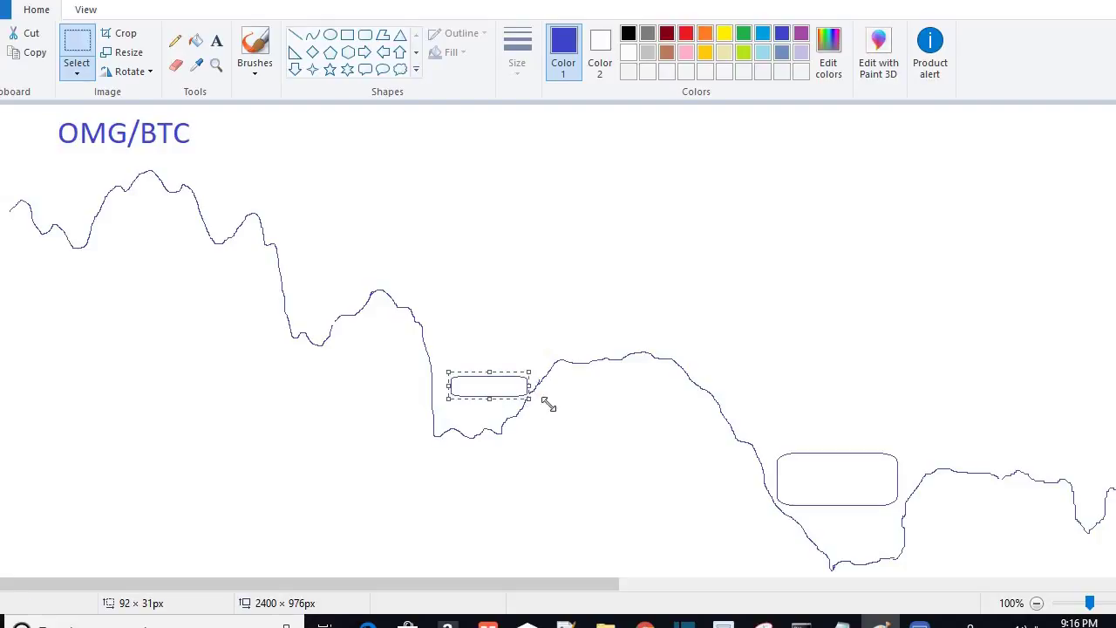
key(Delete)
drag(613, 583, 1096, 466)
key(ctrl+v)
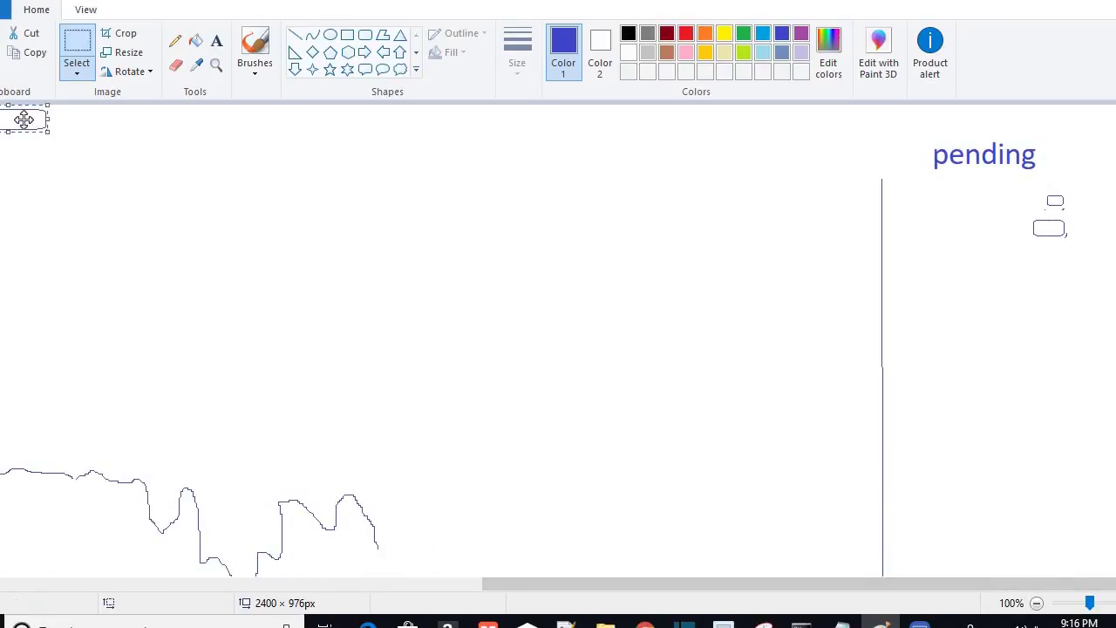
drag(22, 117, 85, 173)
drag(1034, 300, 1050, 262)
Move the third rounded rectangle farther down the "pending" column, leaving a wide gap below the second one
mouse_move(620, 583)
mouse_down()
mouse_move(139, 608)
mouse_move(149, 607)
mouse_up()
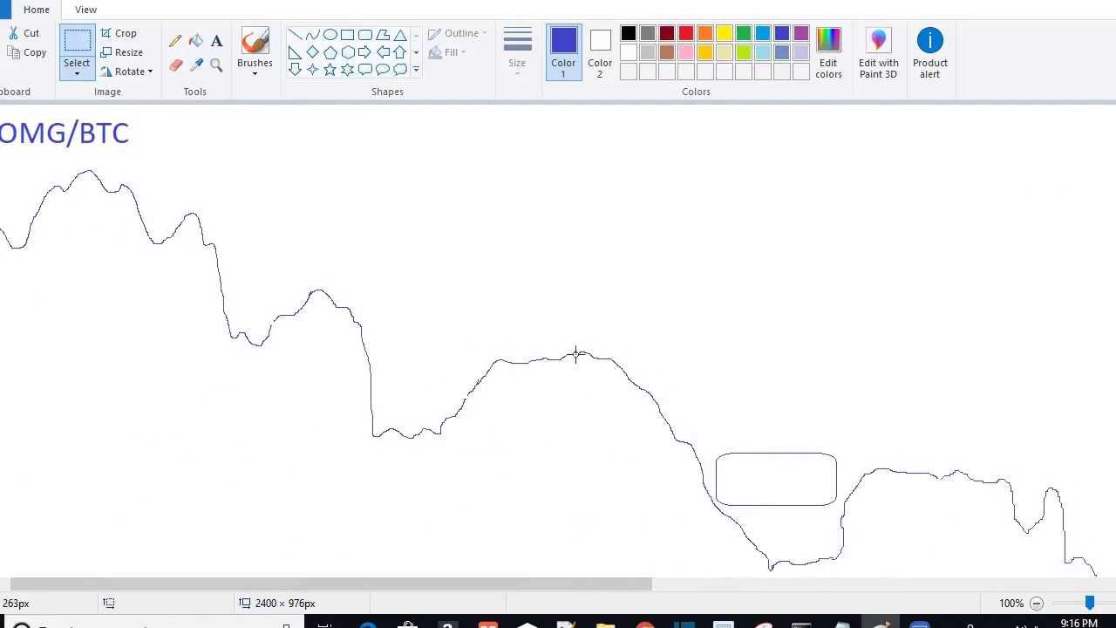
drag(521, 584, 1056, 553)
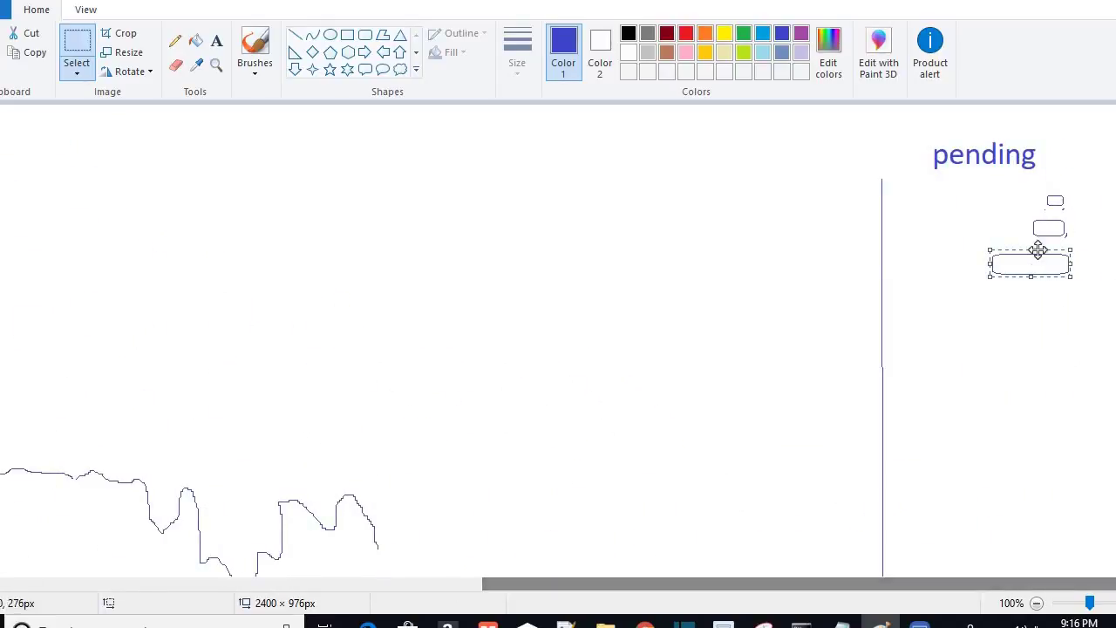
drag(1034, 257, 1037, 315)
drag(912, 586, 438, 586)
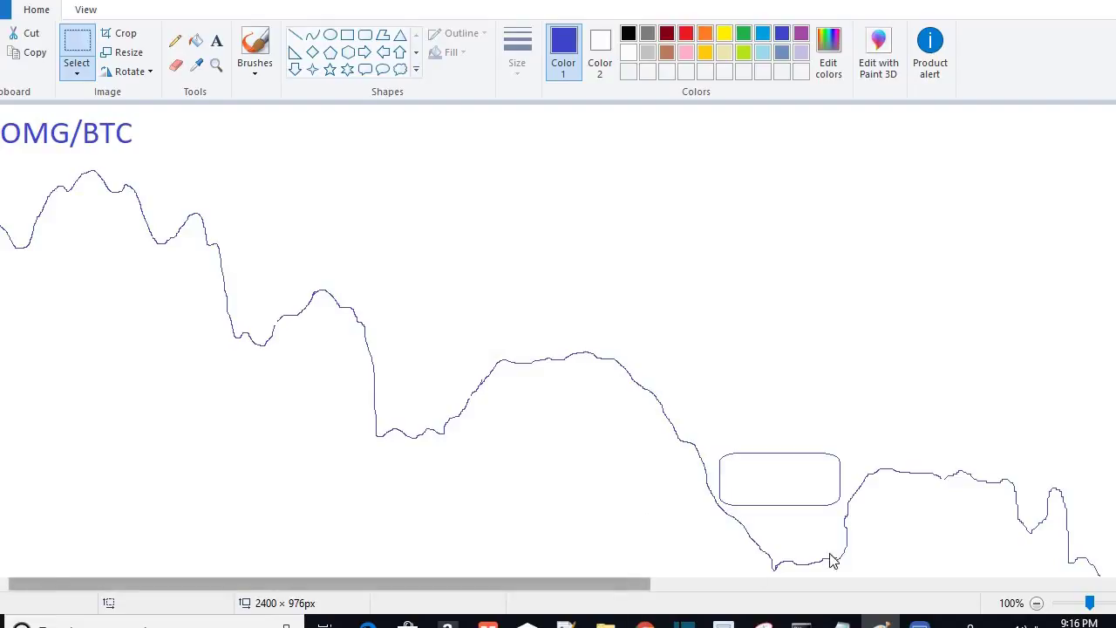
drag(638, 586, 1112, 517)
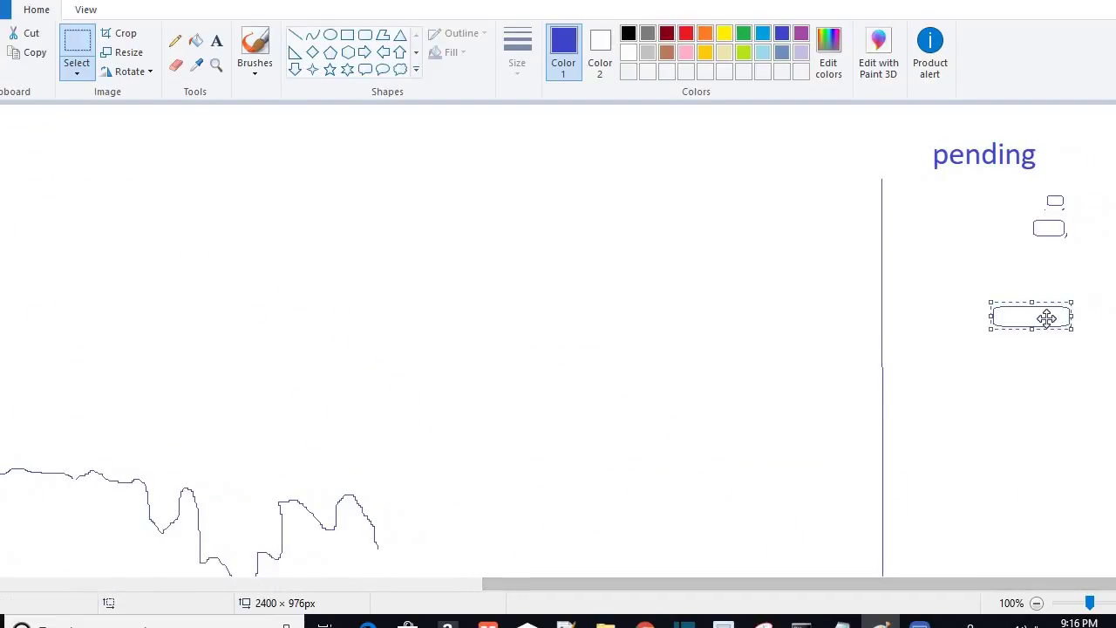
drag(1049, 317, 1050, 322)
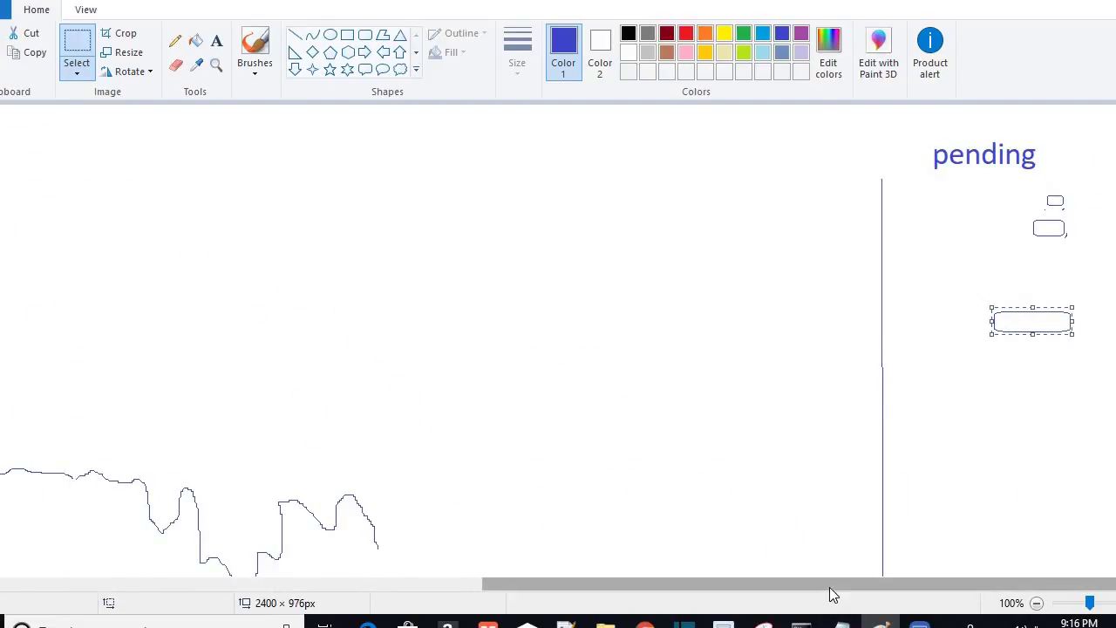
Cut the largest rounded rectangle with a selection about 145 × 68 px and paste it below the third one in the "pending" column
drag(832, 589, 245, 509)
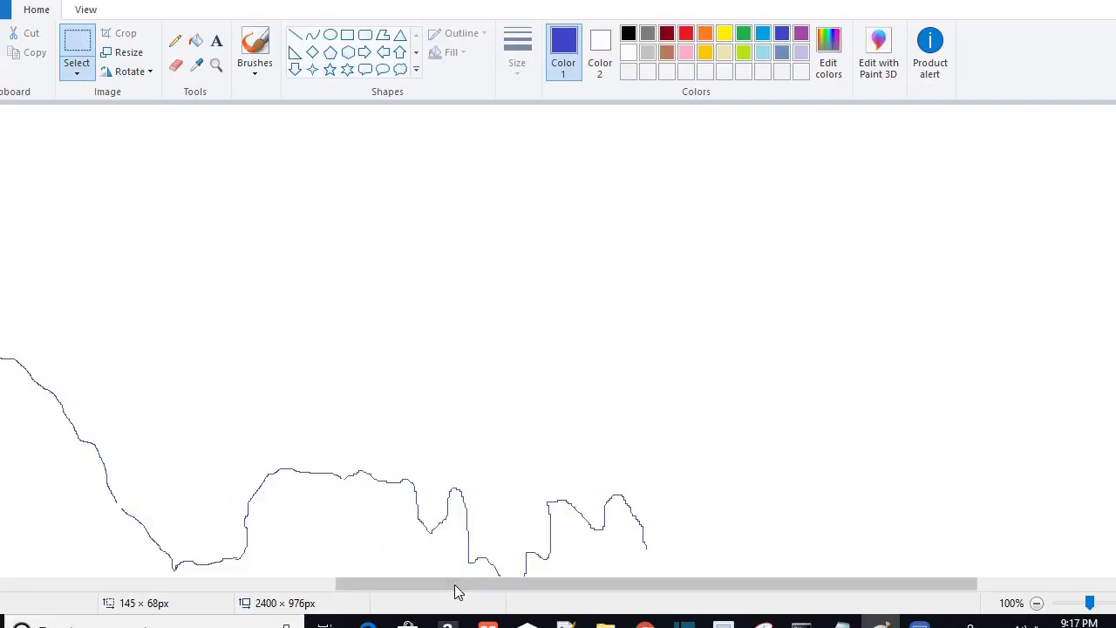
drag(456, 584, 966, 436)
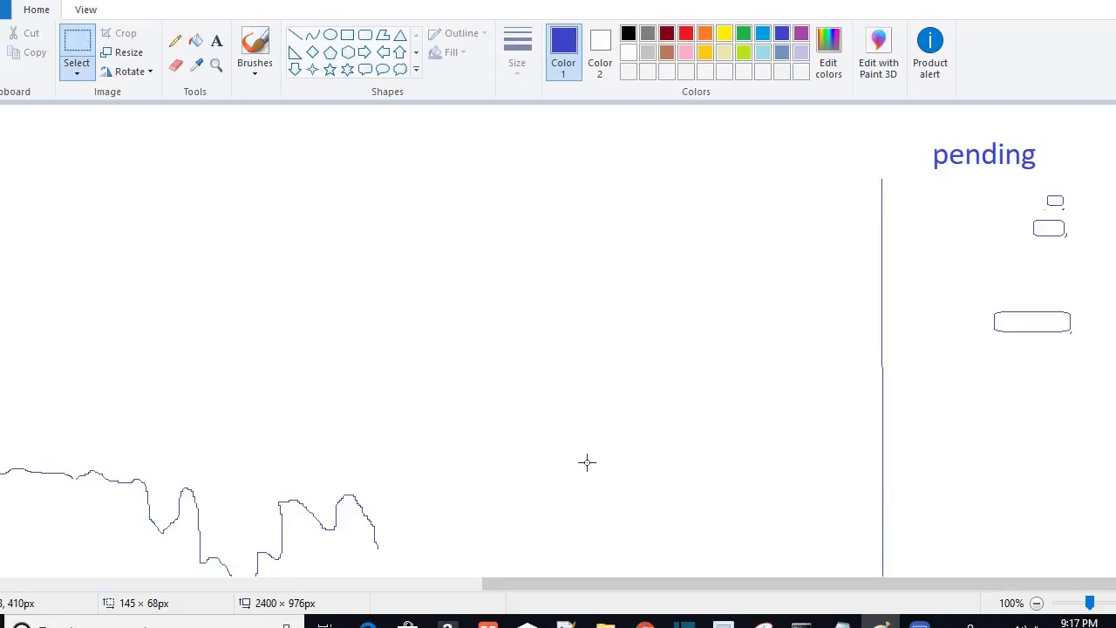
key(ctrl+v)
drag(62, 137, 1056, 434)
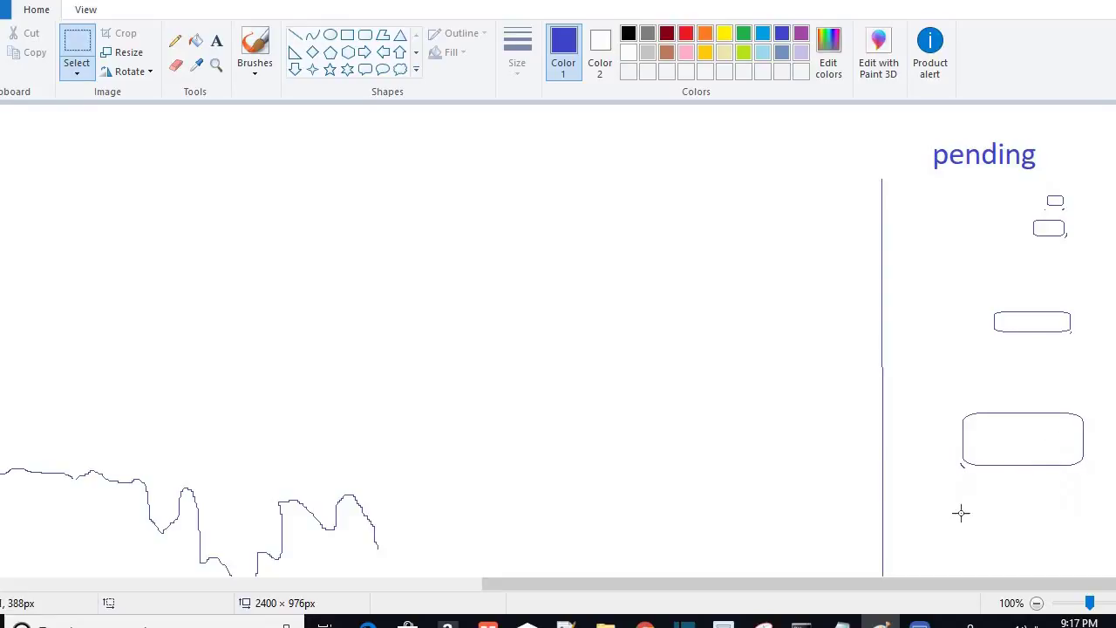
Add the text "OMG_pending_order_wait_time = true" in the empty area below the price line's last dips
drag(1089, 604, 1071, 604)
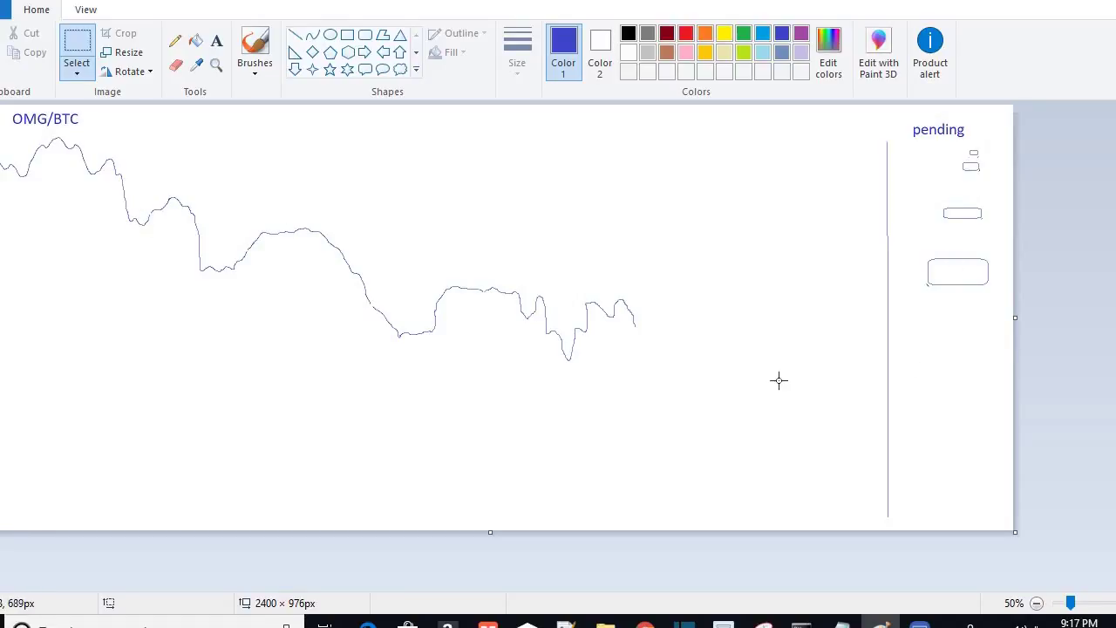
click(216, 41)
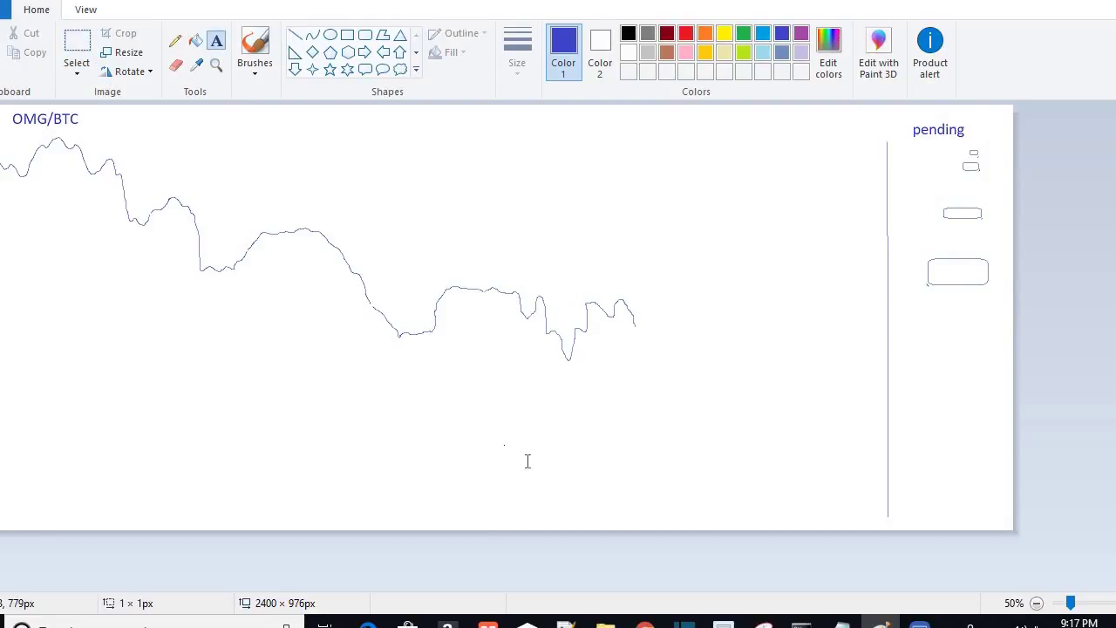
click(504, 424)
text(O)
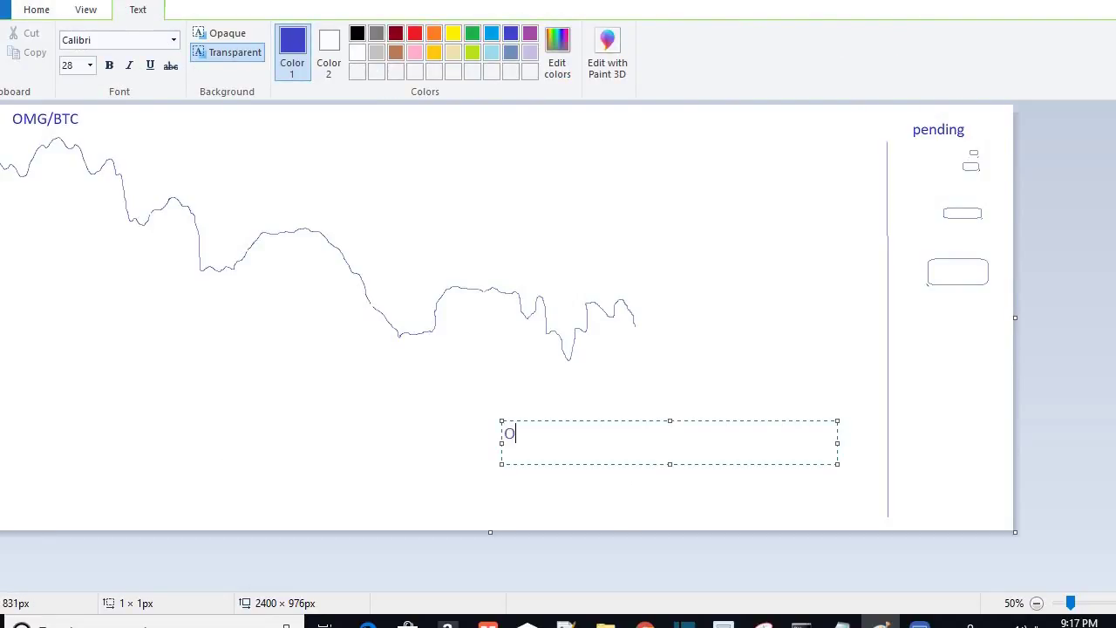
text(MG_pending_order_)
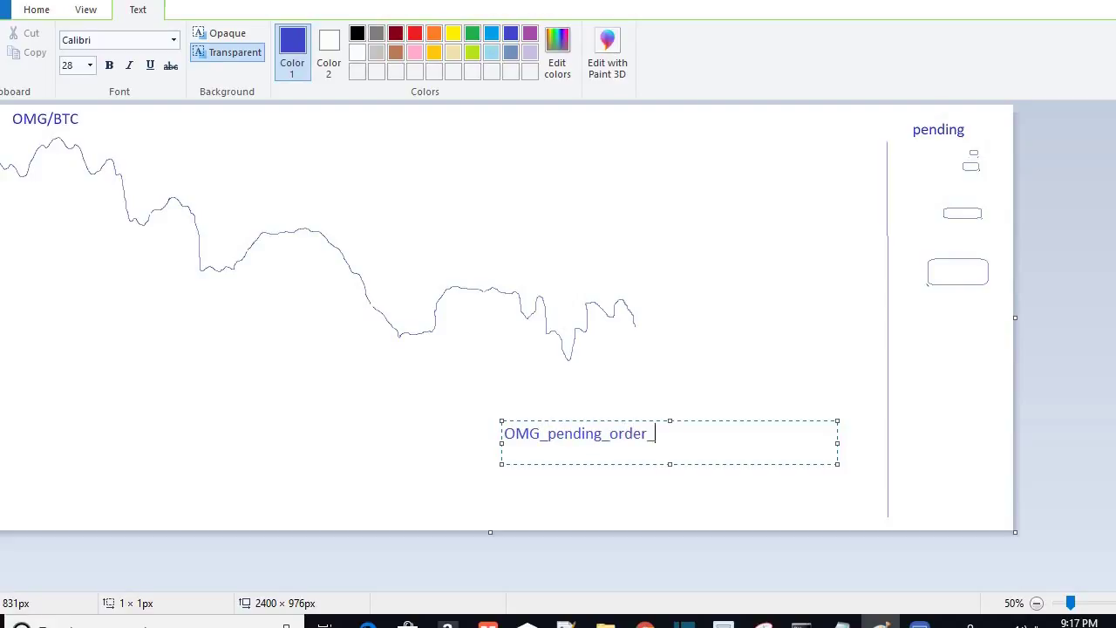
text(wait_time = true)
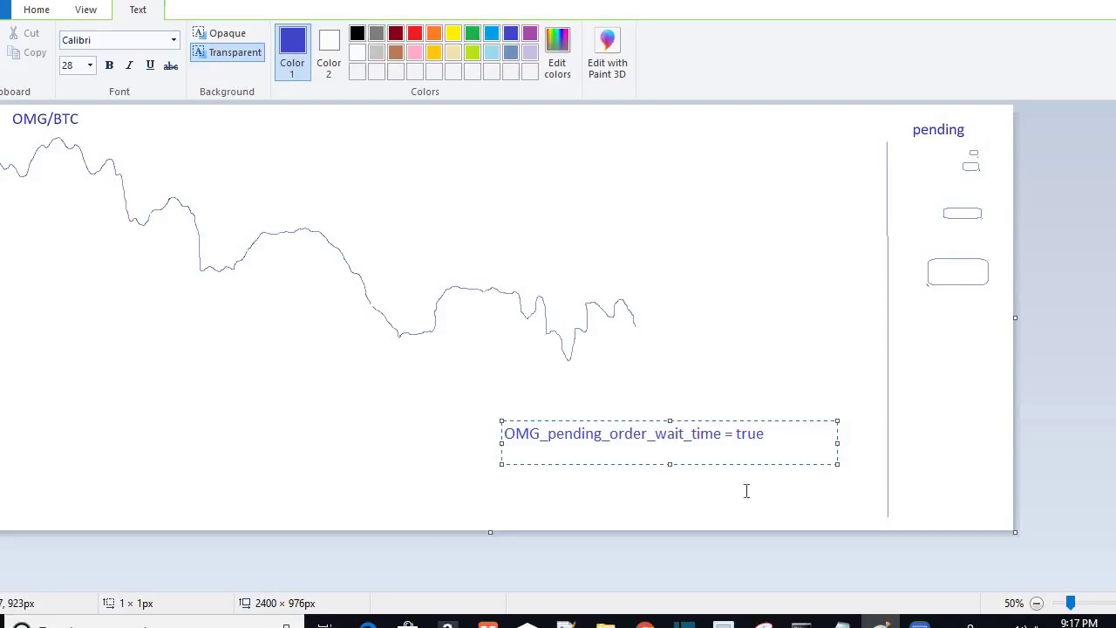
click(747, 491)
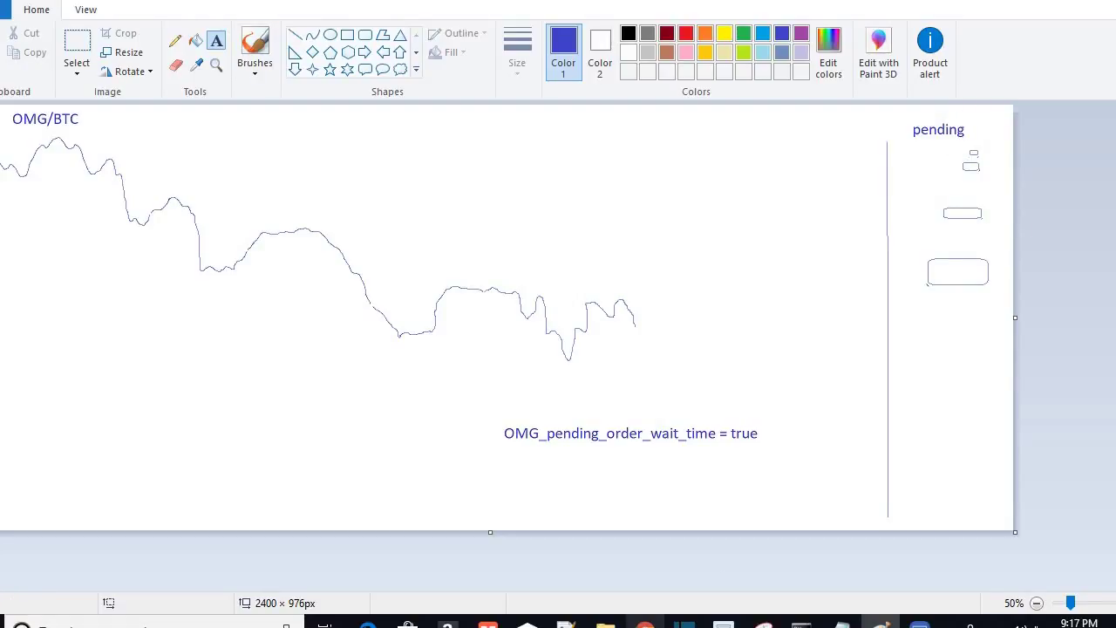
Switch to ProfitTrailer in the browser and open its DCA configuration file
click(645, 623)
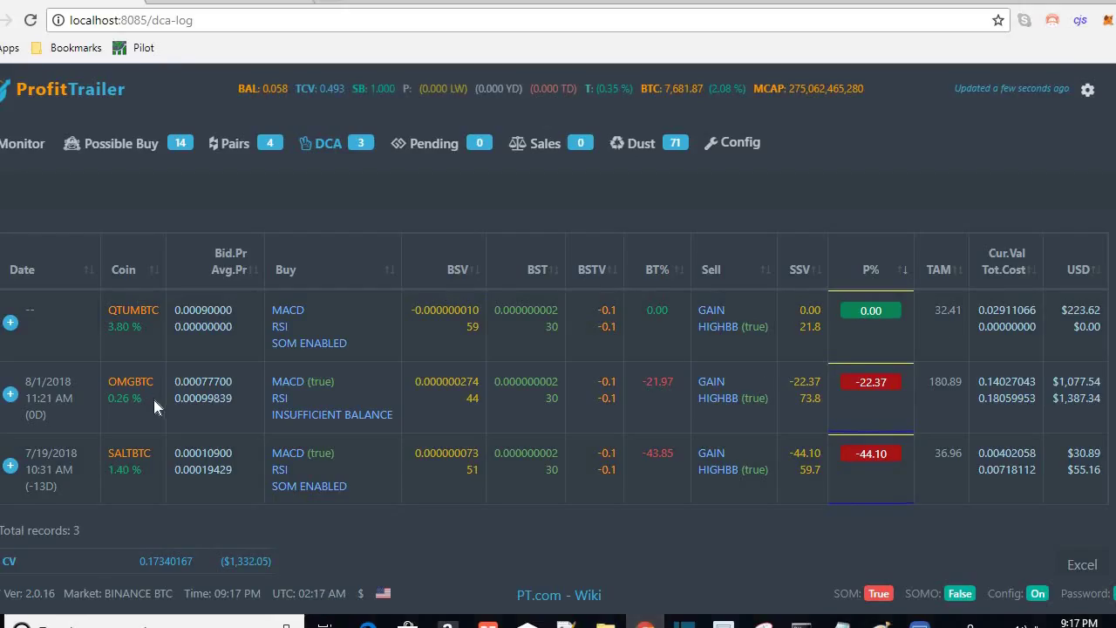
click(732, 142)
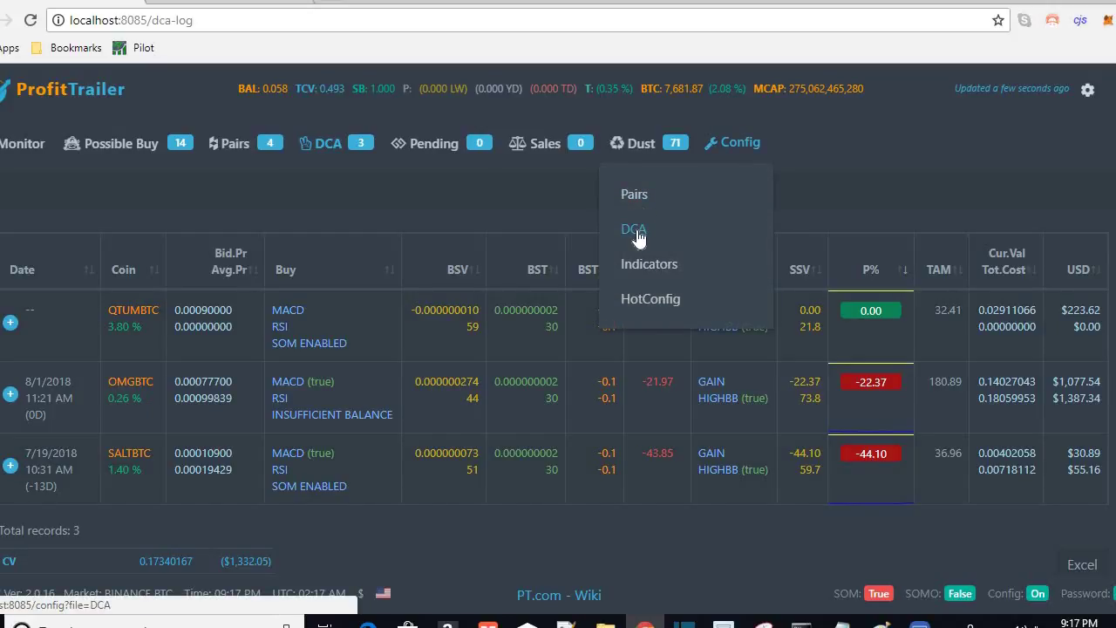
click(635, 232)
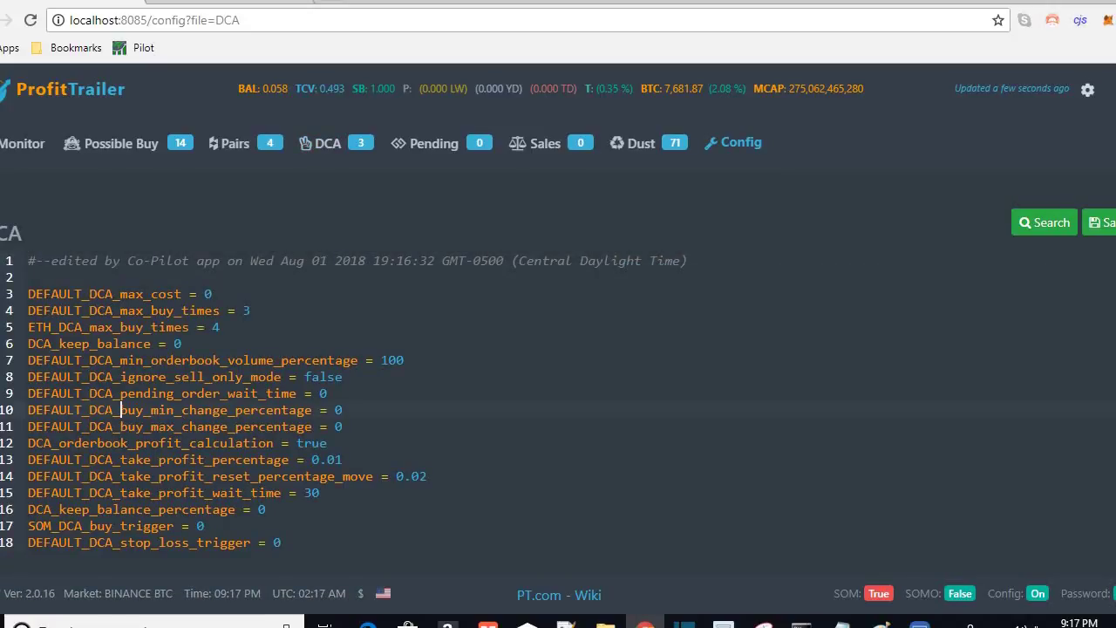
Set DEFAULT_DCA_pending_order_wait_time to 3600 in the DCA configuration
scroll(165, 327, down, 2)
double_click(166, 288)
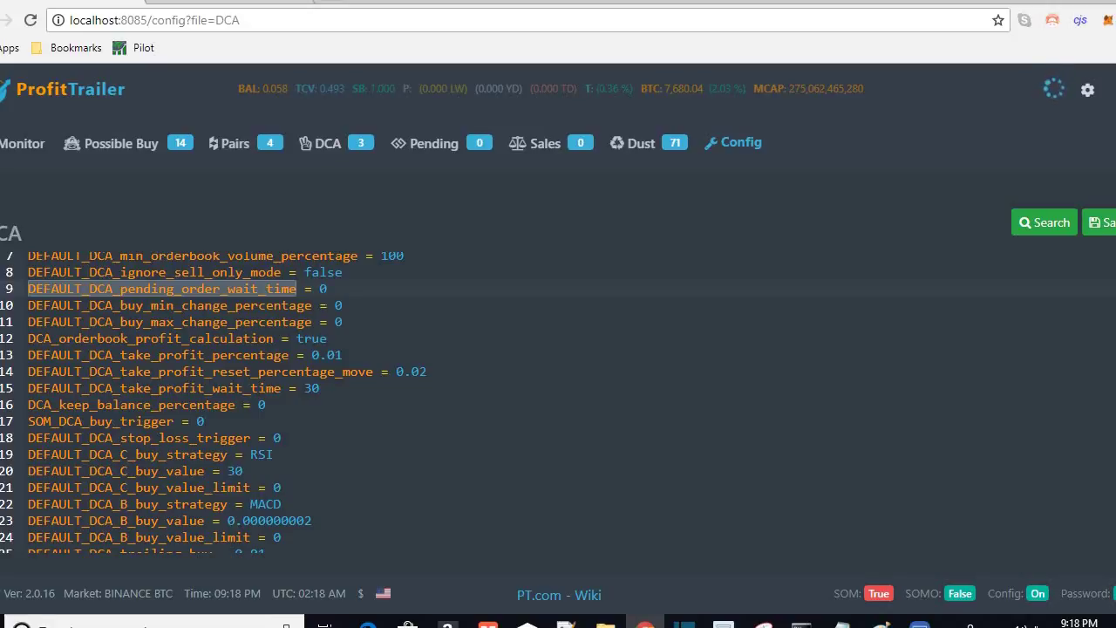
double_click(322, 289)
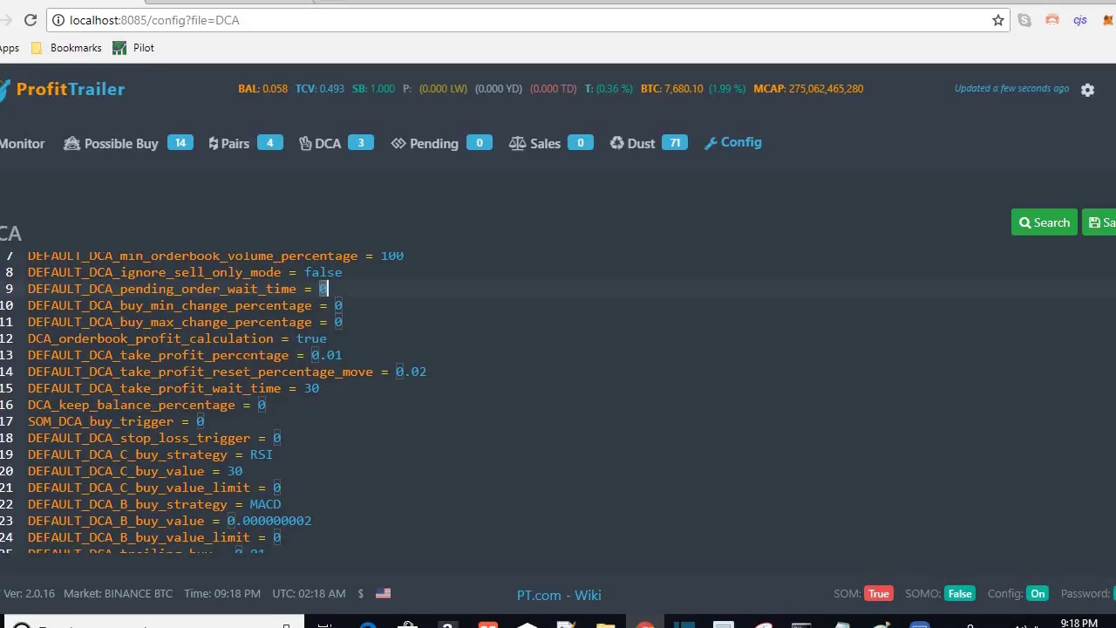
text(3600)
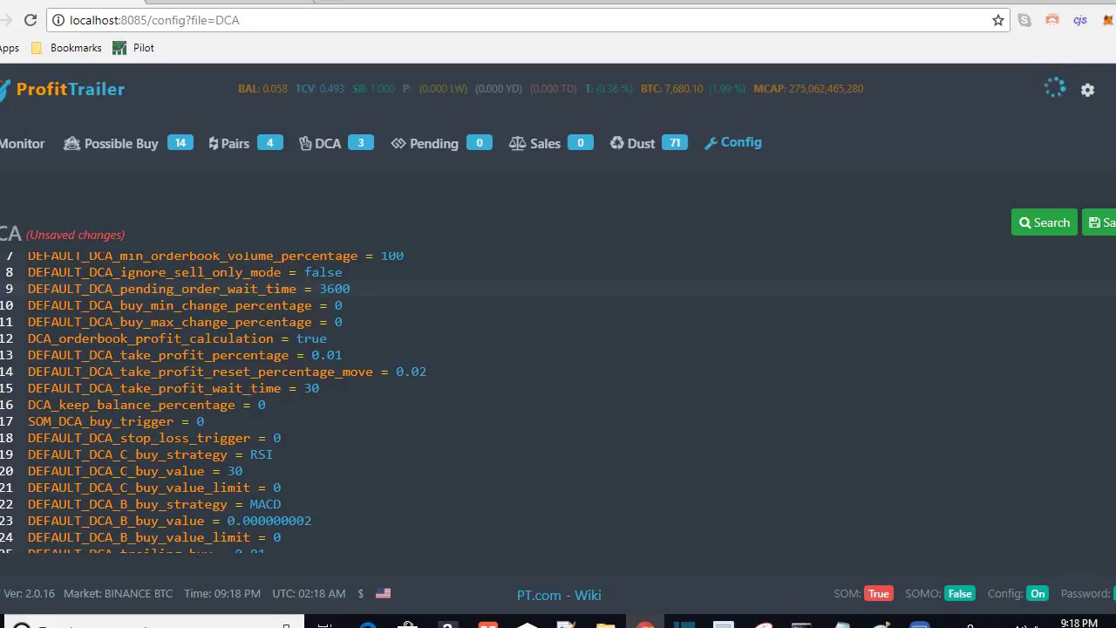
Set DEFAULT_DCA_pending_order_wait_time back to 0 and return to the DCA log without saving the configuration
drag(351, 289, 320, 288)
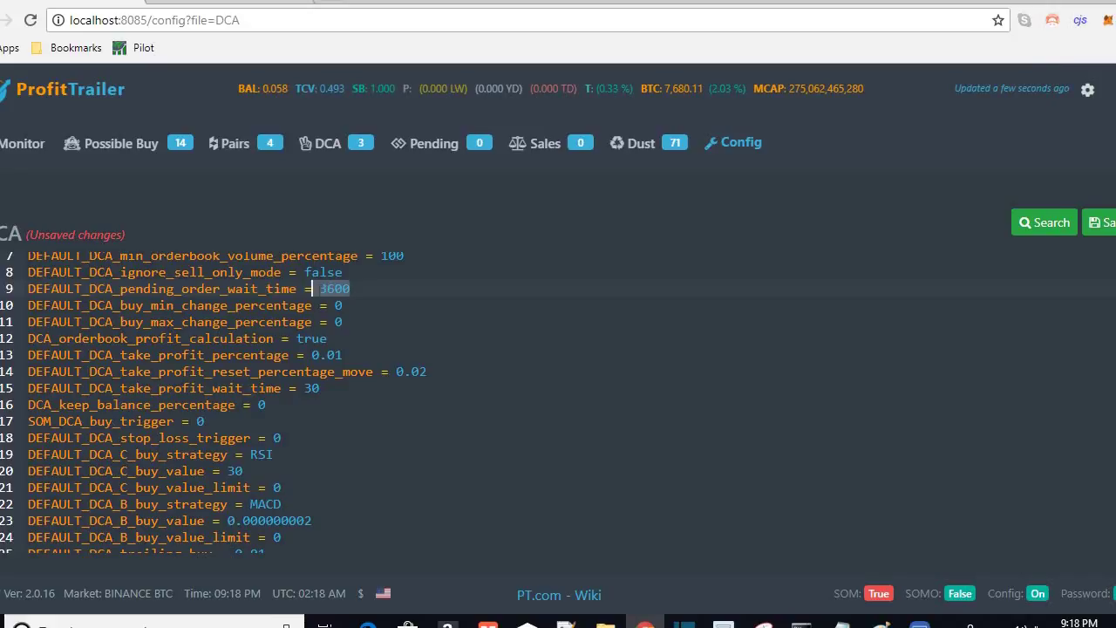
text(0)
click(326, 145)
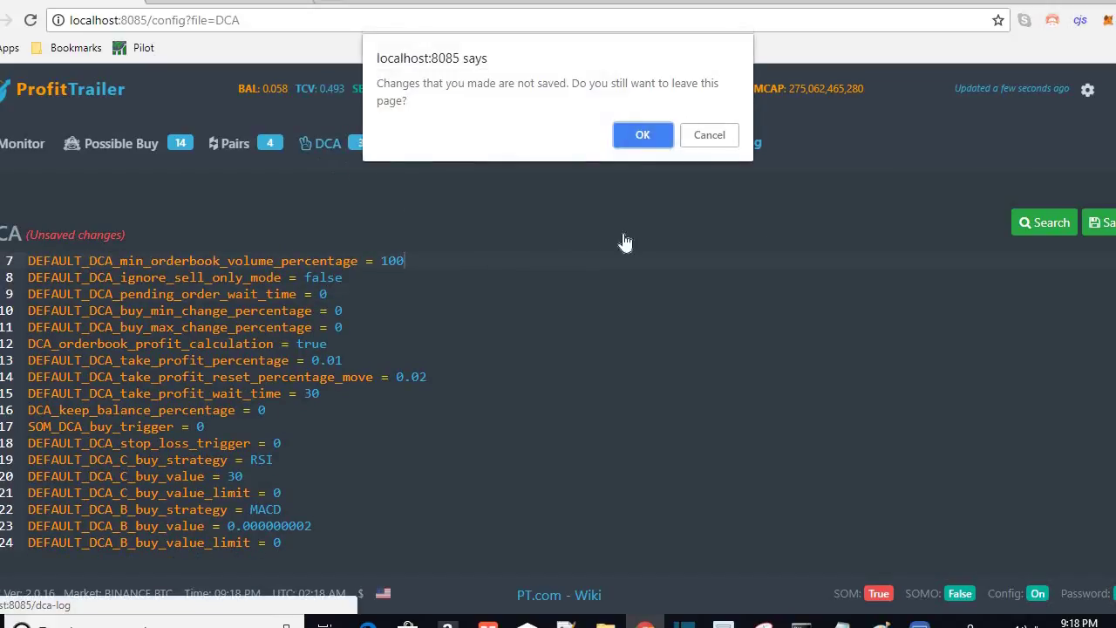
click(646, 135)
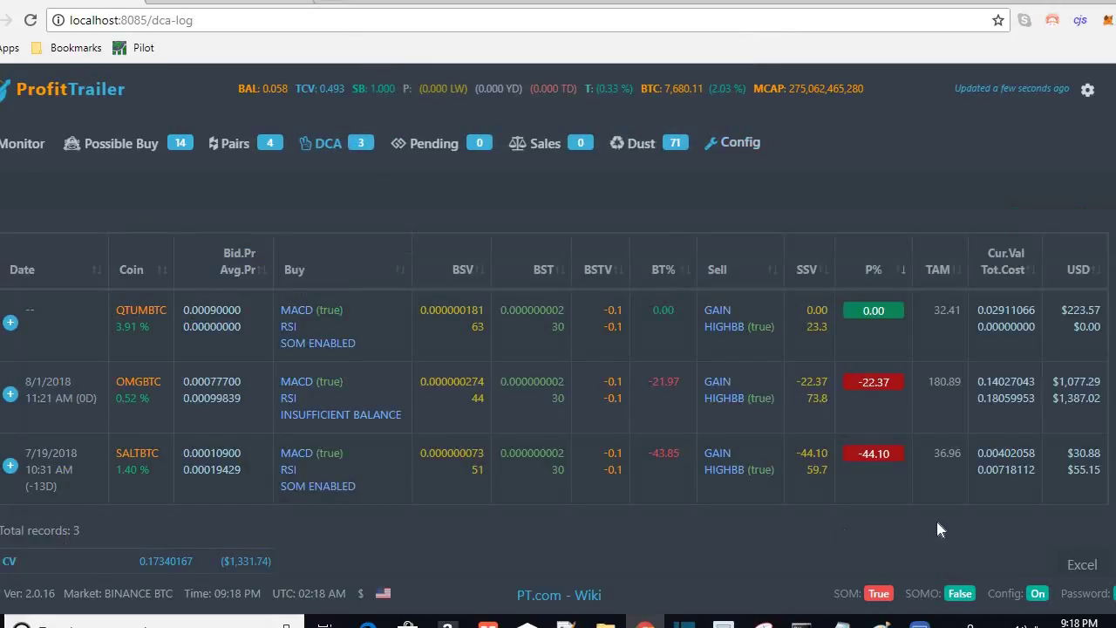
Switch back to Paint and try adding the text "3600" after the wait-time line, clearing it again
key(alt+Tab)
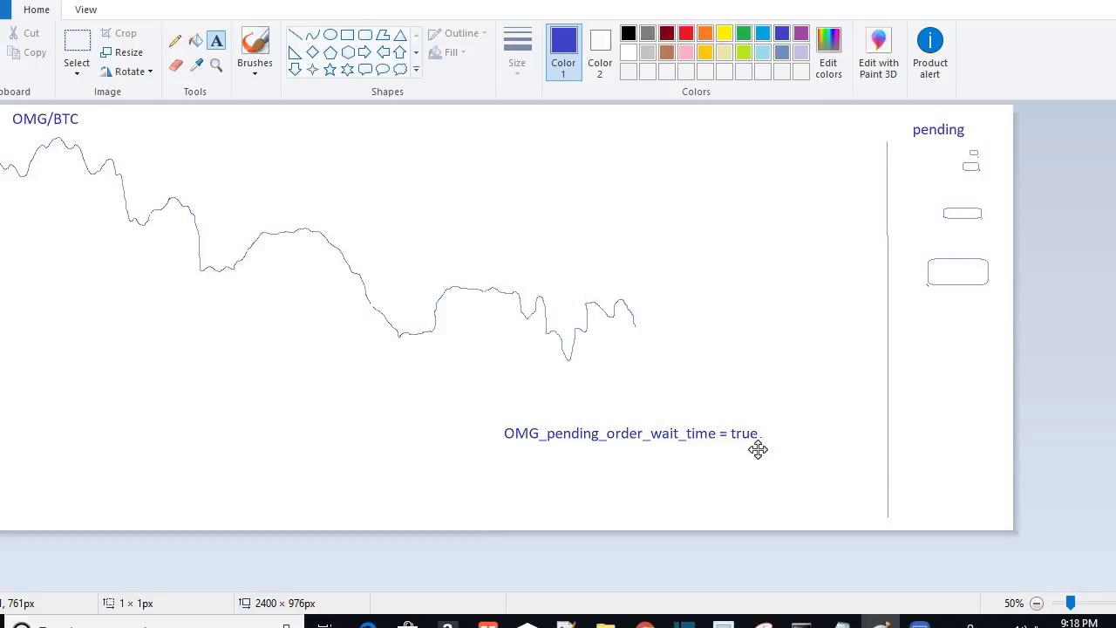
click(755, 448)
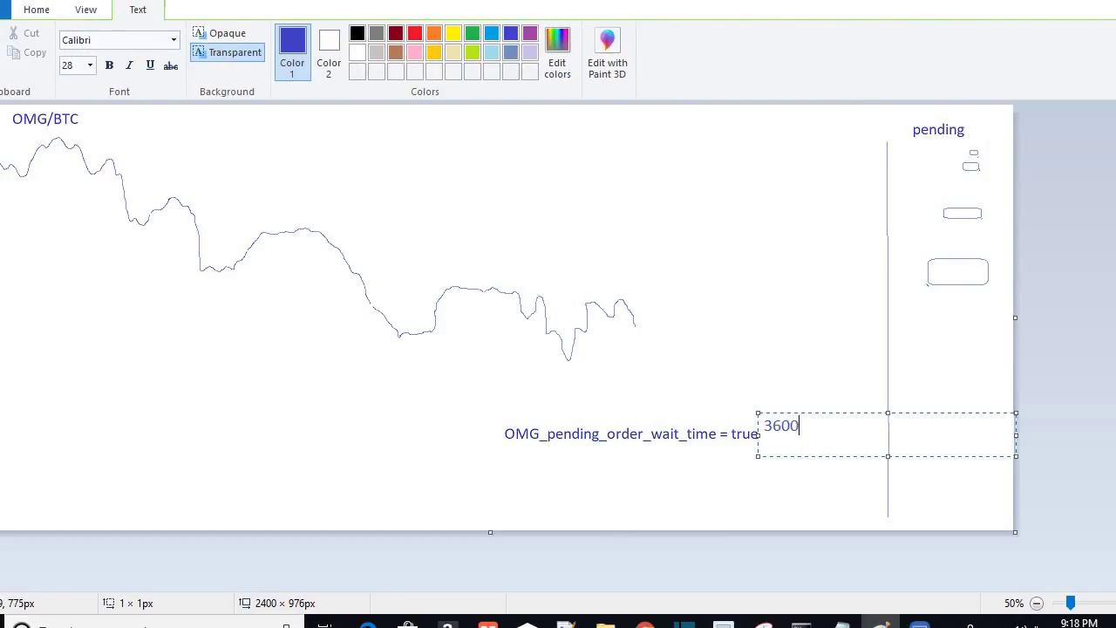
key(BackSpace)
key(BackSpace)
key(BackSpace)
key(BackSpace)
key(BackSpace)
key(BackSpace)
click(947, 291)
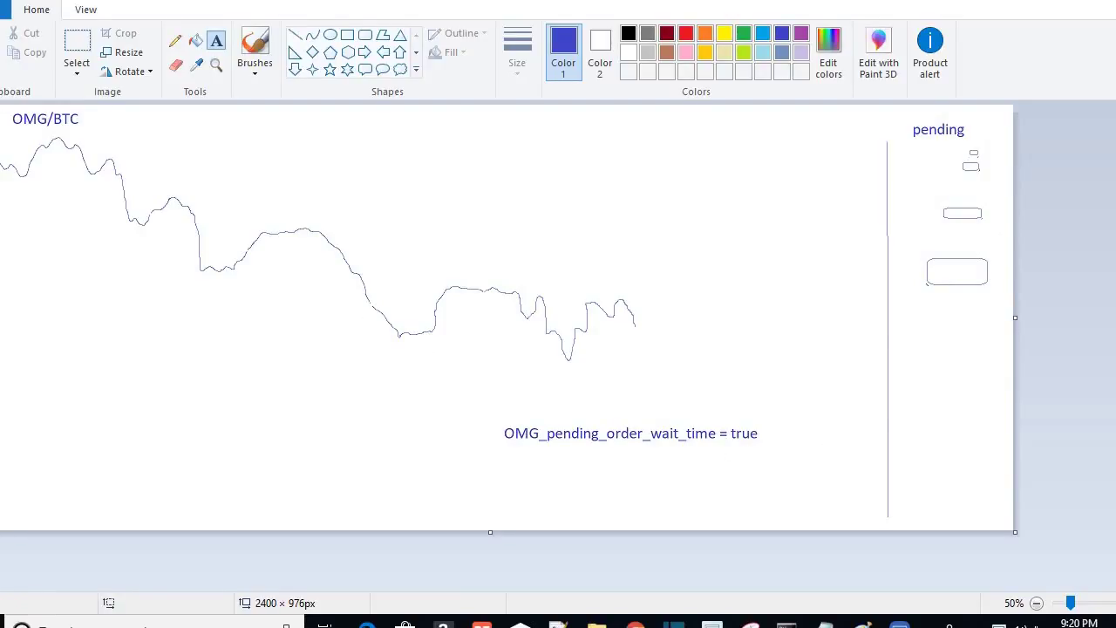
Undo the wait-time text and the largest rounded rectangle's move into the "pending" column
key(ctrl+z)
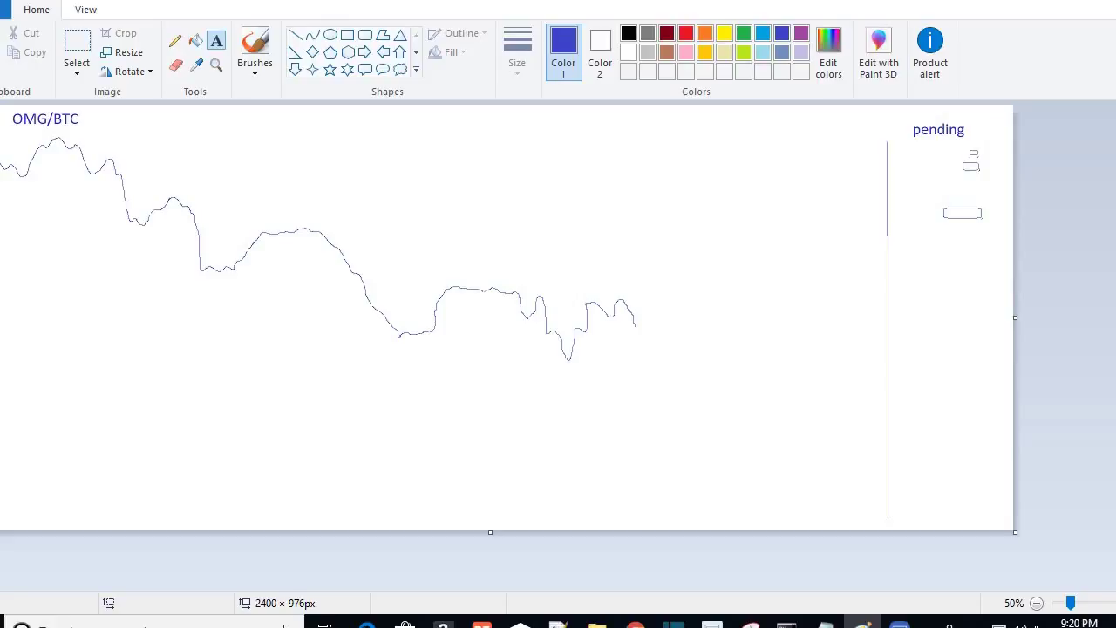
key(ctrl+z)
Cut all but the left edge of the largest rounded rectangle with a selection about 127 × 79 px and place it low in the "pending" column
click(77, 44)
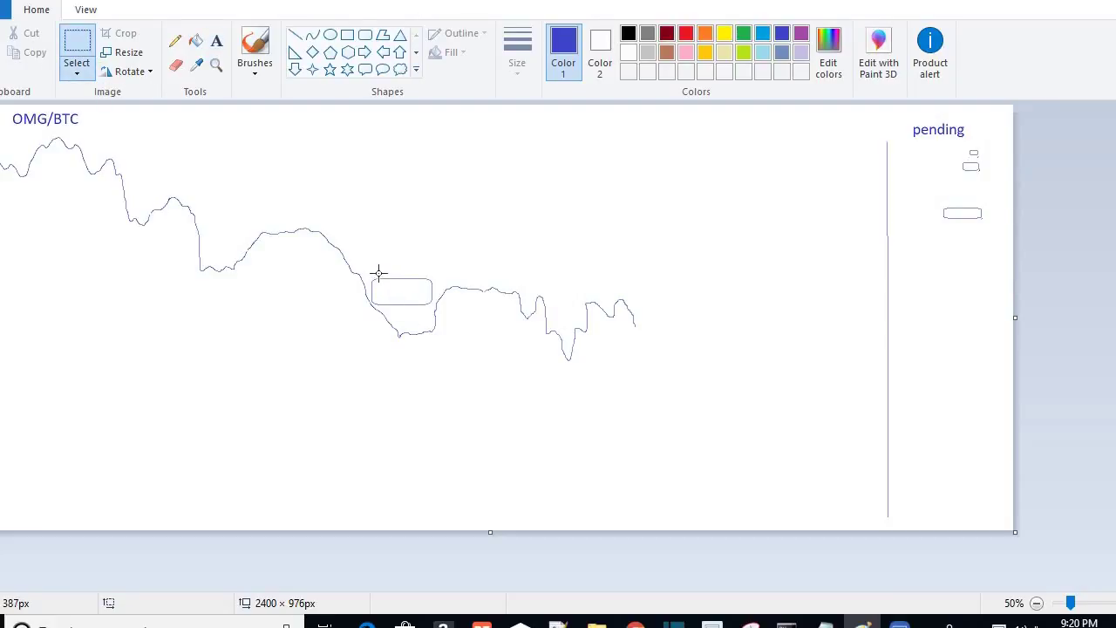
drag(378, 274, 436, 308)
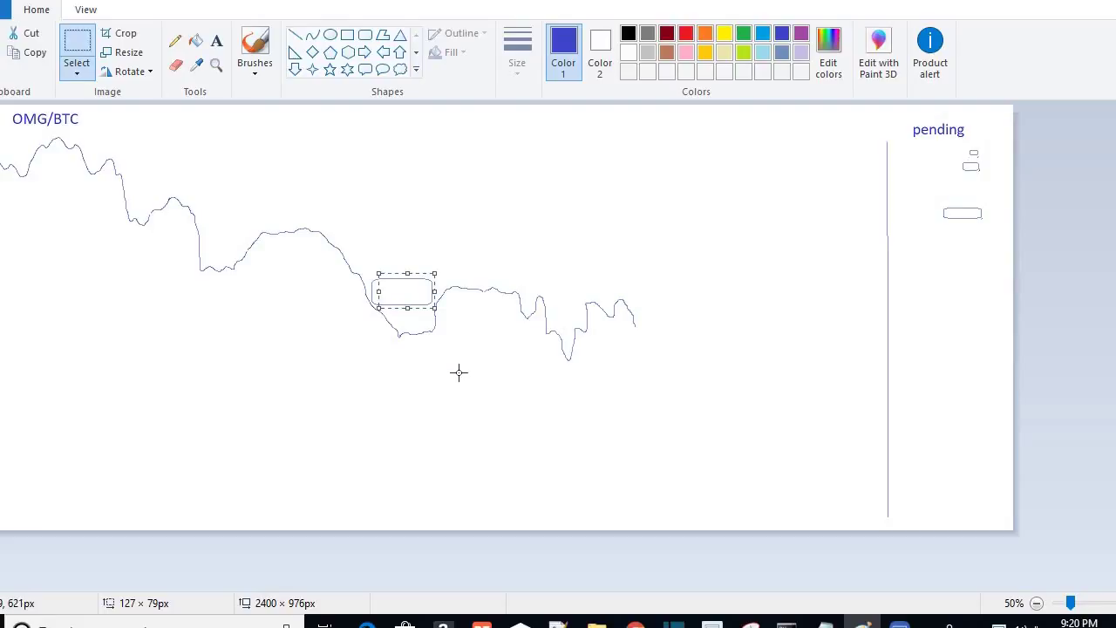
key(Delete)
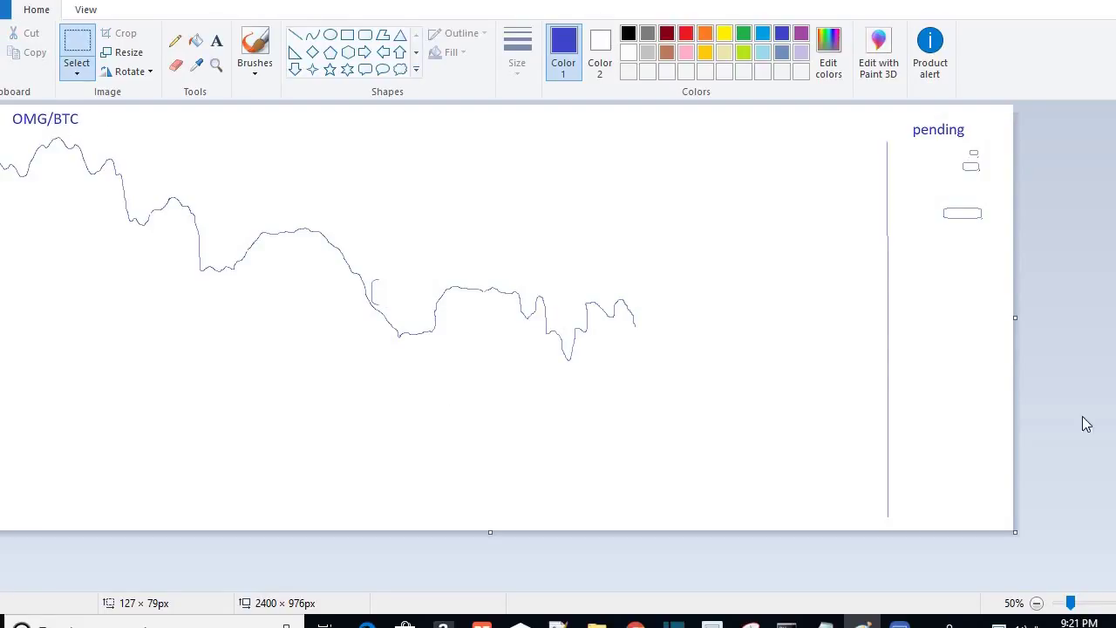
drag(22, 103, 406, 290)
drag(402, 293, 953, 300)
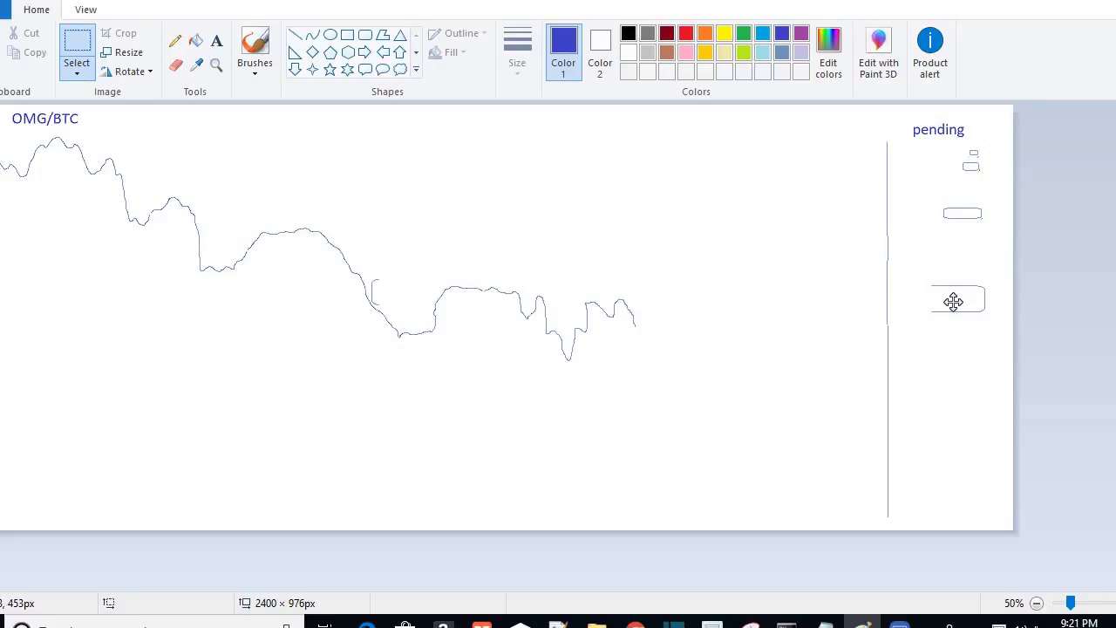
drag(954, 302, 954, 302)
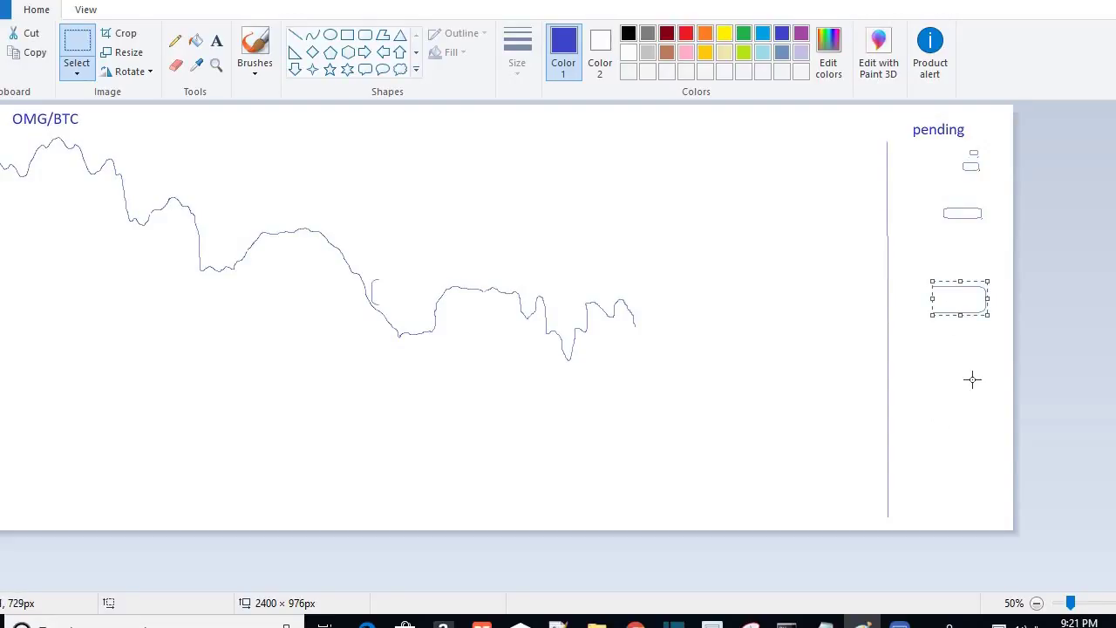
click(970, 372)
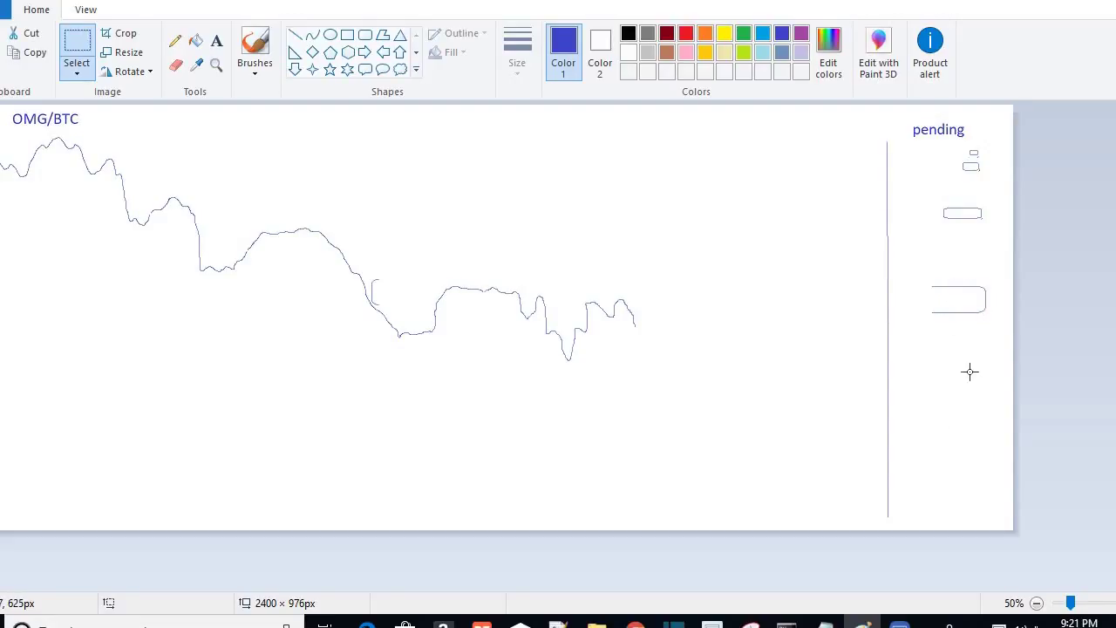
Add the text "95%" below the largest rectangle in the "pending" column and "5%" below its remnant on the price line
click(216, 41)
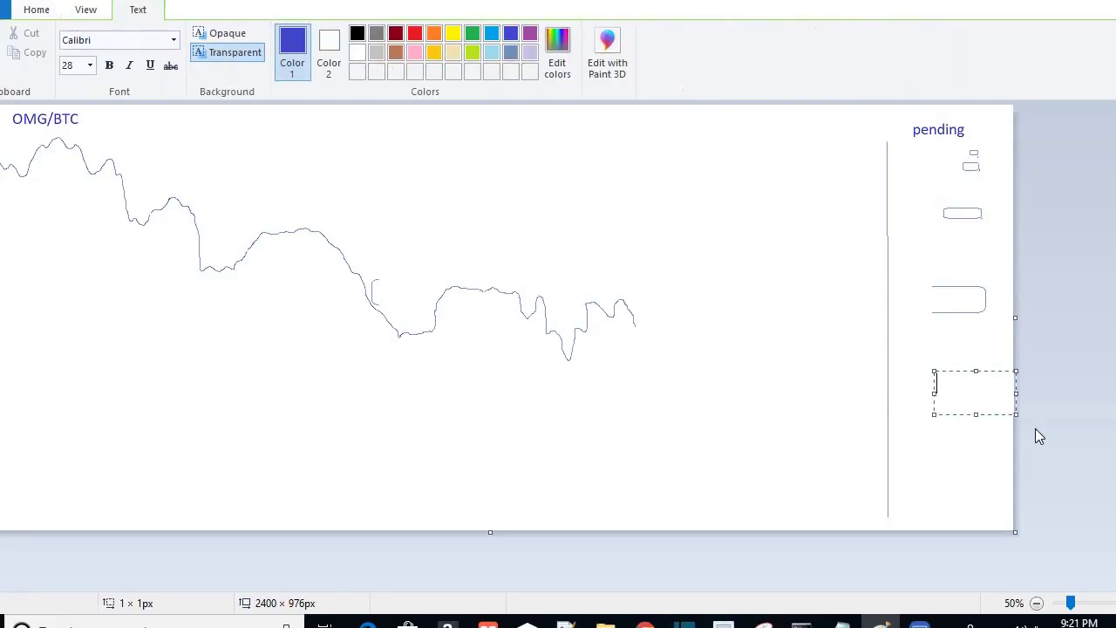
text(95)
click(943, 438)
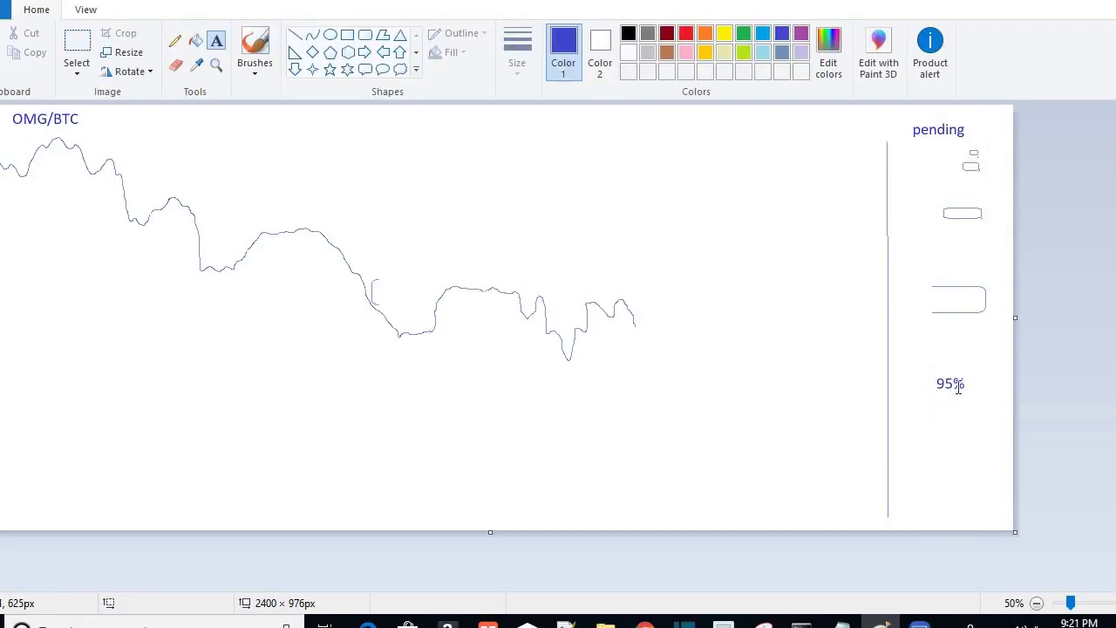
click(352, 311)
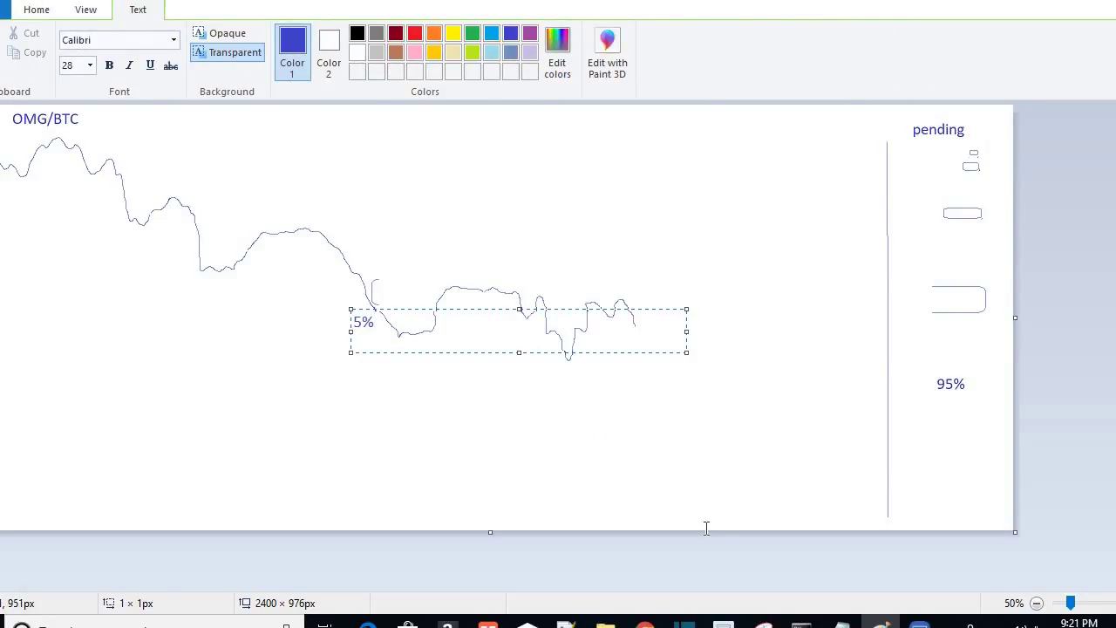
click(689, 448)
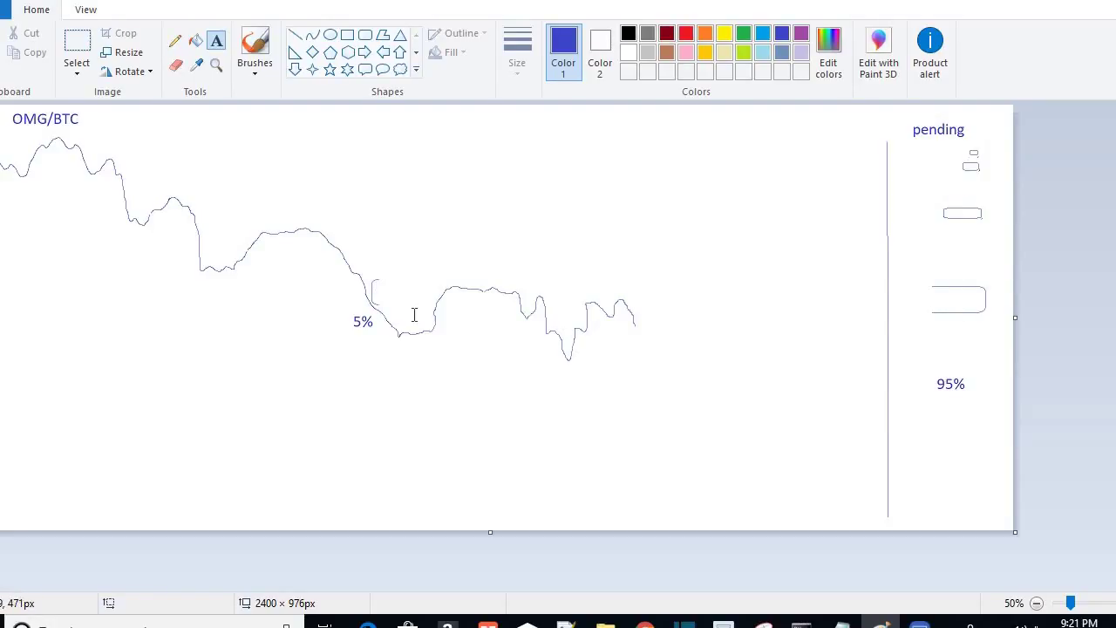
Extend the end of the price line with the Pencil, drawing one more small dip and a slight rise
click(365, 34)
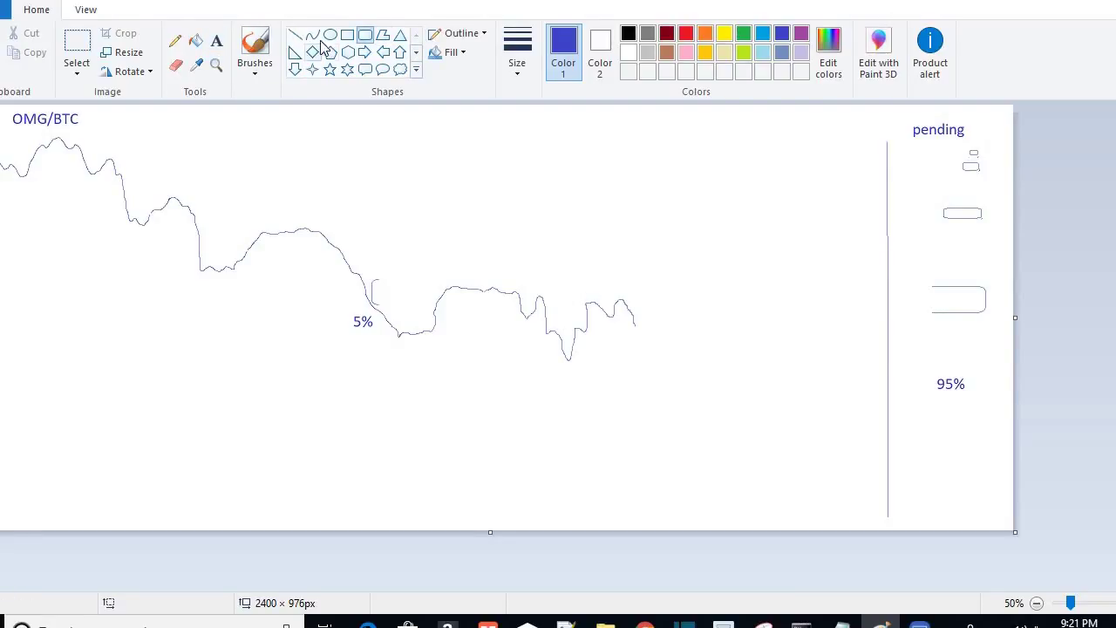
click(174, 40)
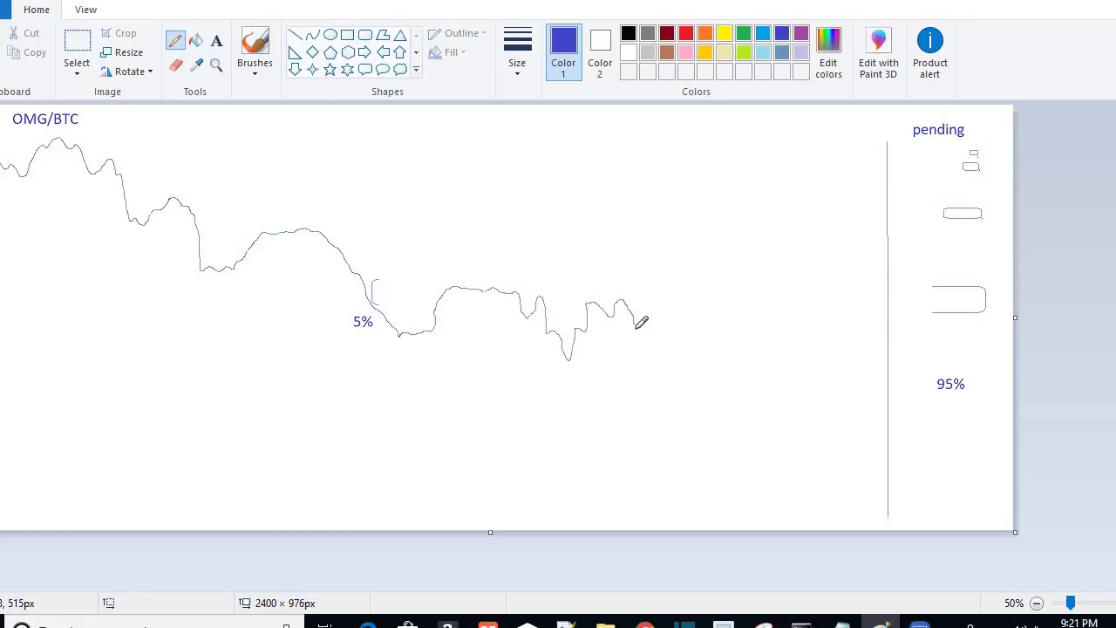
drag(637, 328, 644, 343)
key(ctrl+z)
drag(636, 324, 651, 350)
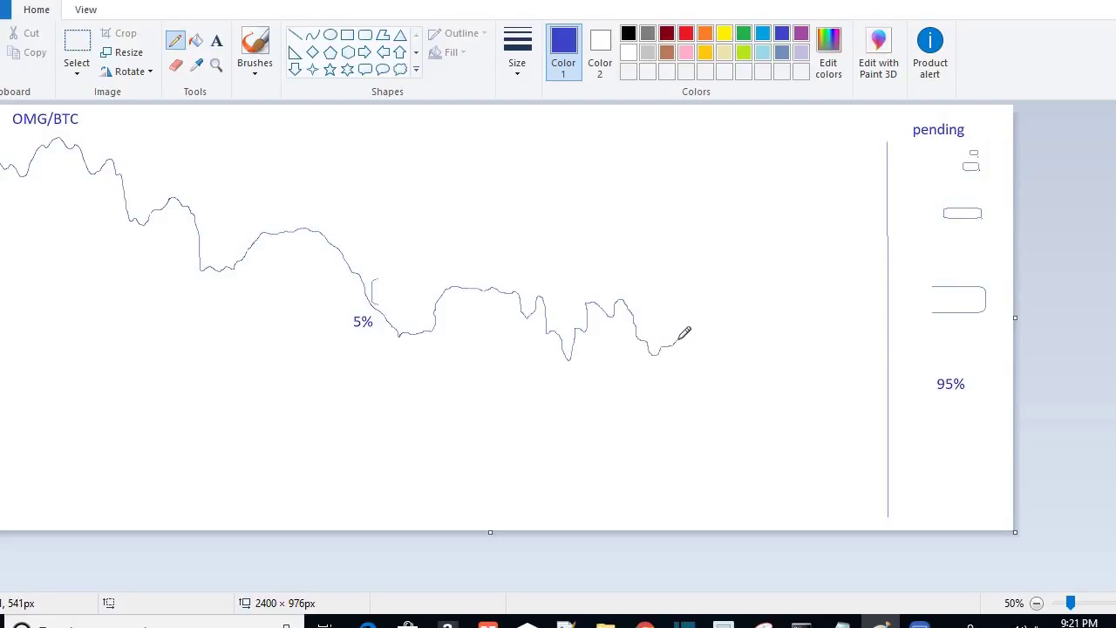
Draw a rounded rectangle about 69 × 29 px just above the newest dip at the end of the price line
click(365, 37)
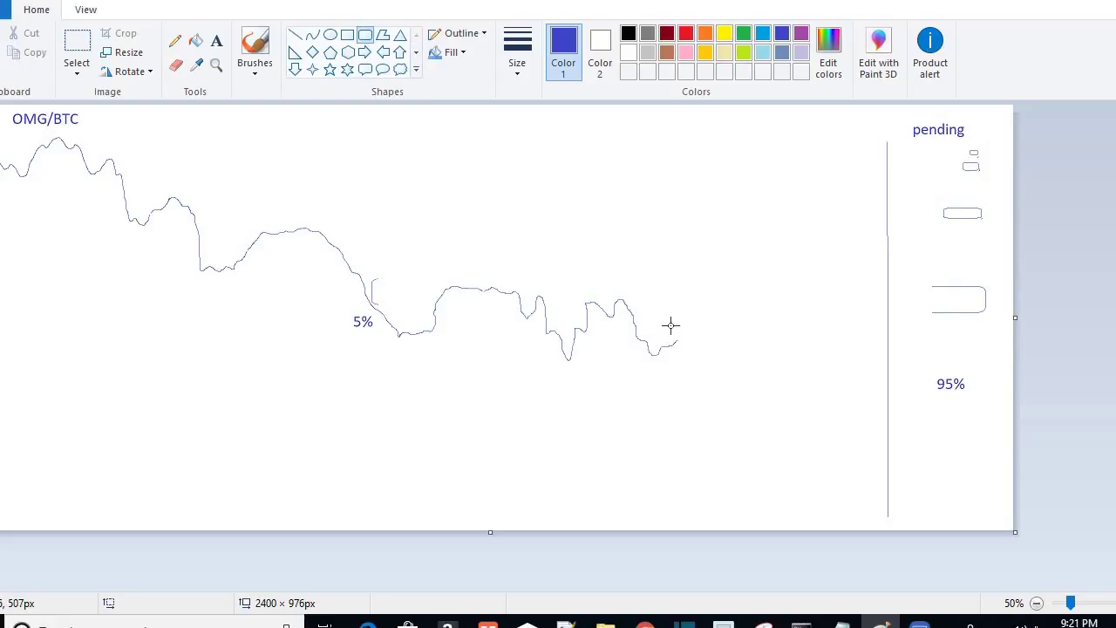
drag(671, 325, 653, 338)
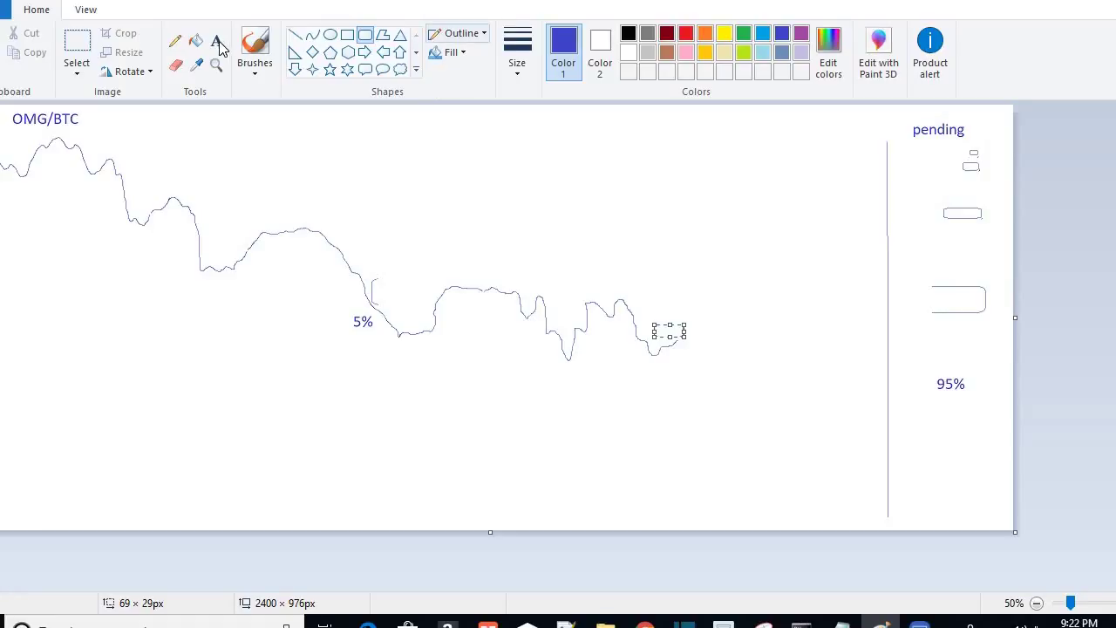
click(174, 42)
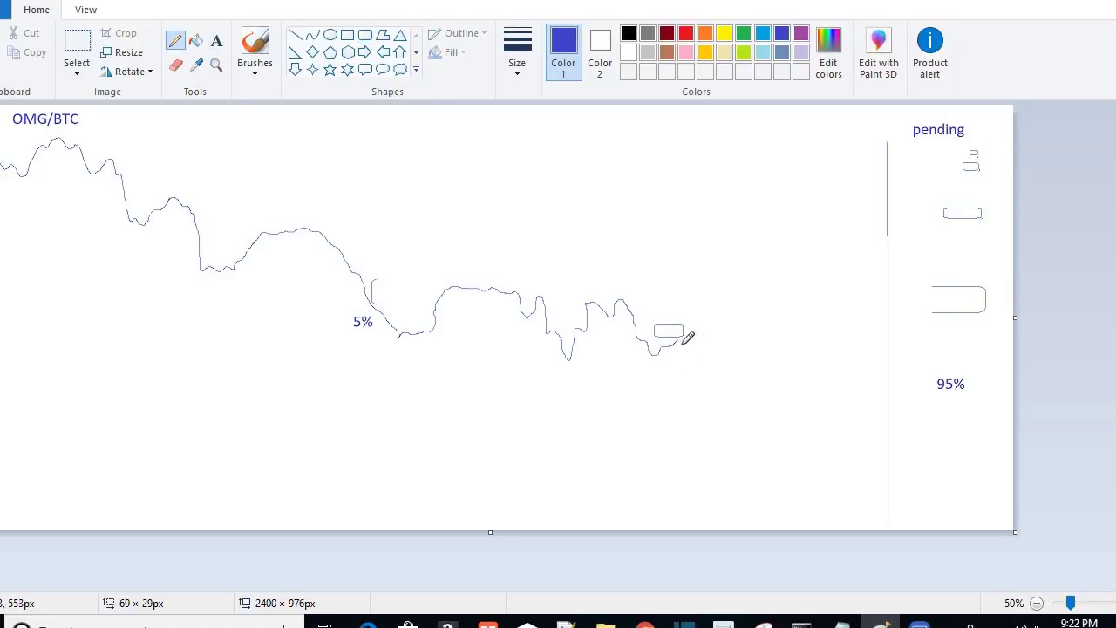
Extend the price line with a steep rise, and strike through the newest rectangle and the closed-off 5% remnant with the Pencil
drag(679, 341, 699, 316)
drag(378, 278, 381, 302)
drag(679, 313, 654, 347)
drag(386, 280, 366, 303)
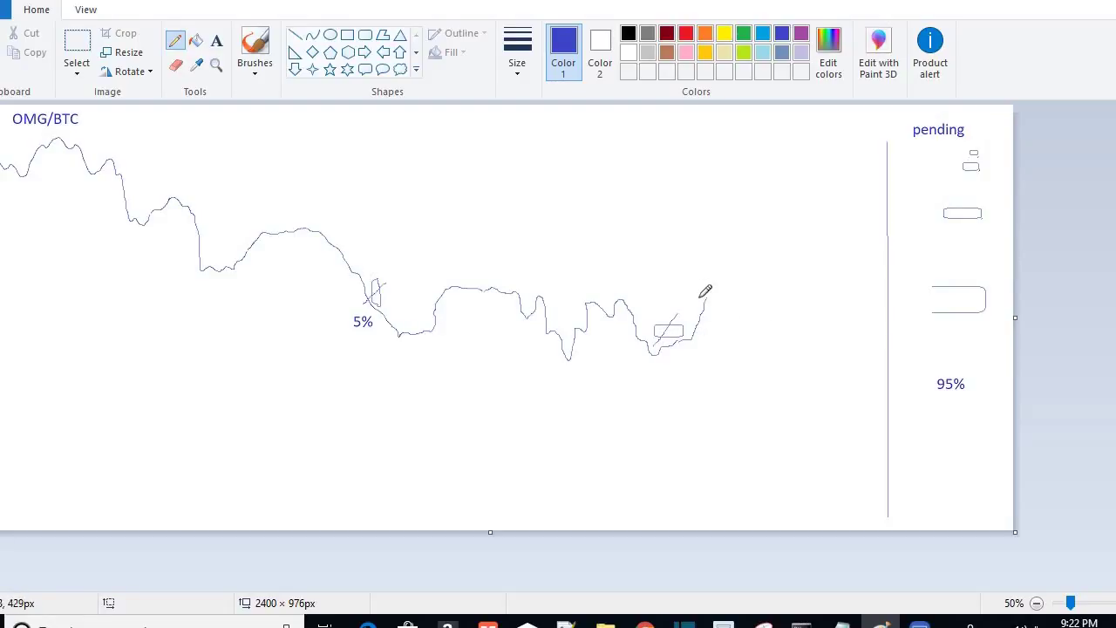
Write "Px" by hand in green beside the top of the newest rise, undoing the stray green stroke after it
click(743, 33)
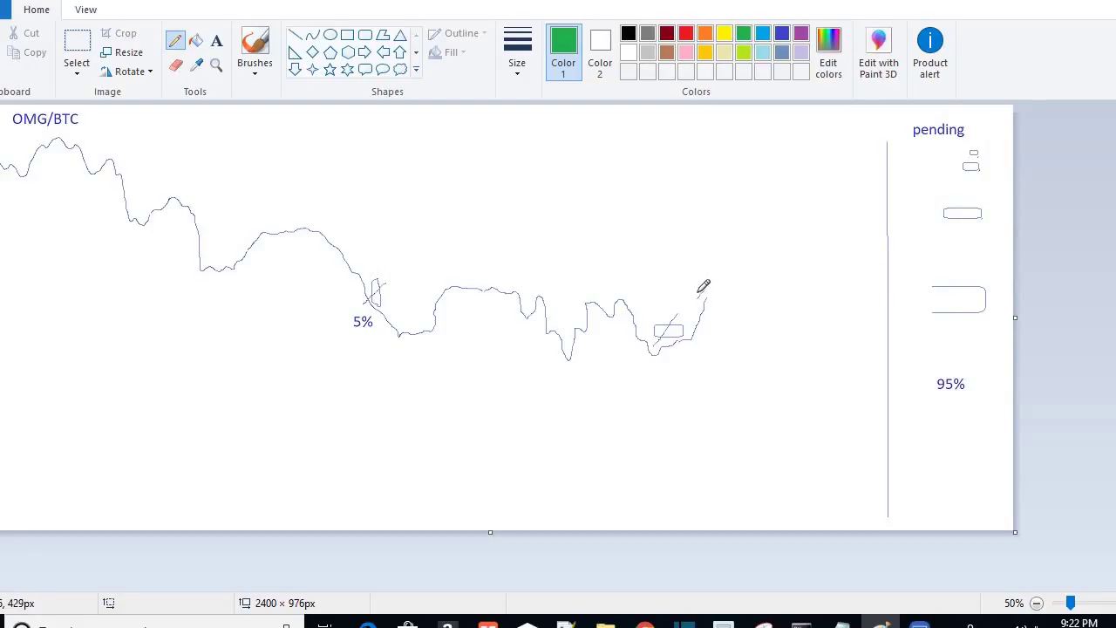
drag(698, 294, 700, 282)
drag(709, 299, 724, 303)
key(ctrl+z)
Switch back to indigo and extend the price line with a low hump followed by a decline
click(781, 37)
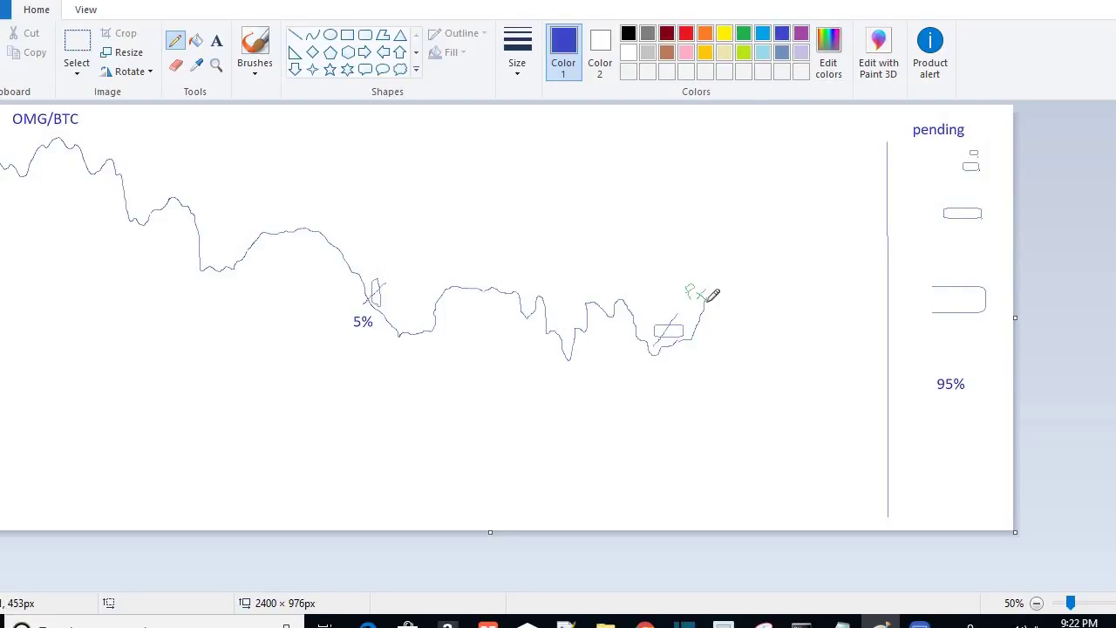
drag(707, 299, 725, 299)
drag(759, 285, 789, 316)
Cut a slice about 47 × 85 px from the open end of the largest pending rectangle and place it beside the 5% remnant
click(79, 54)
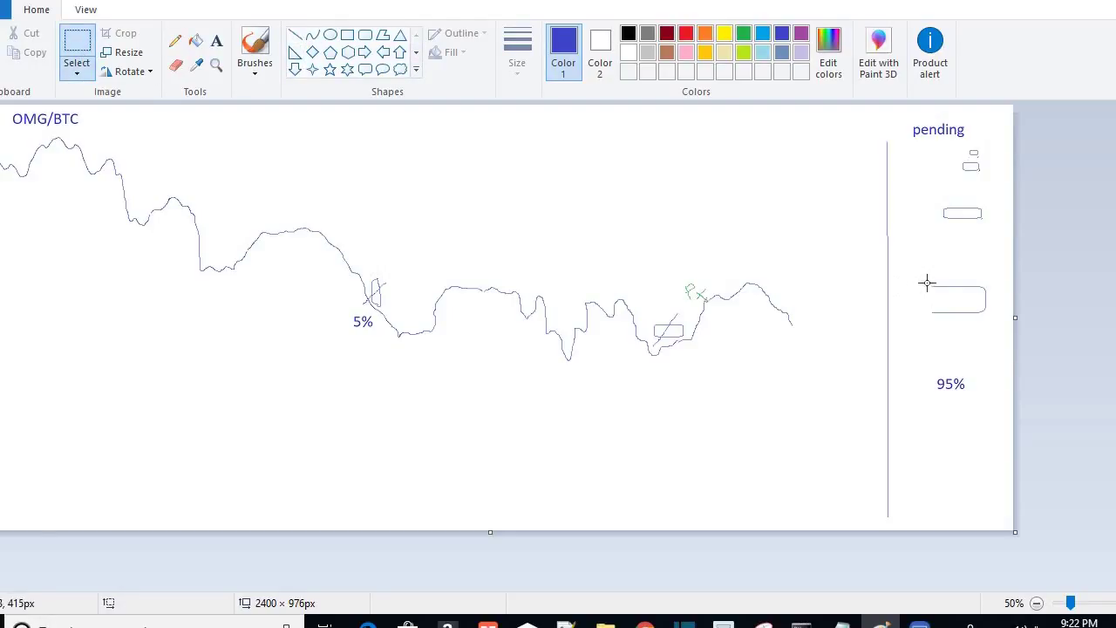
drag(928, 282, 948, 322)
drag(949, 319, 949, 319)
key(Delete)
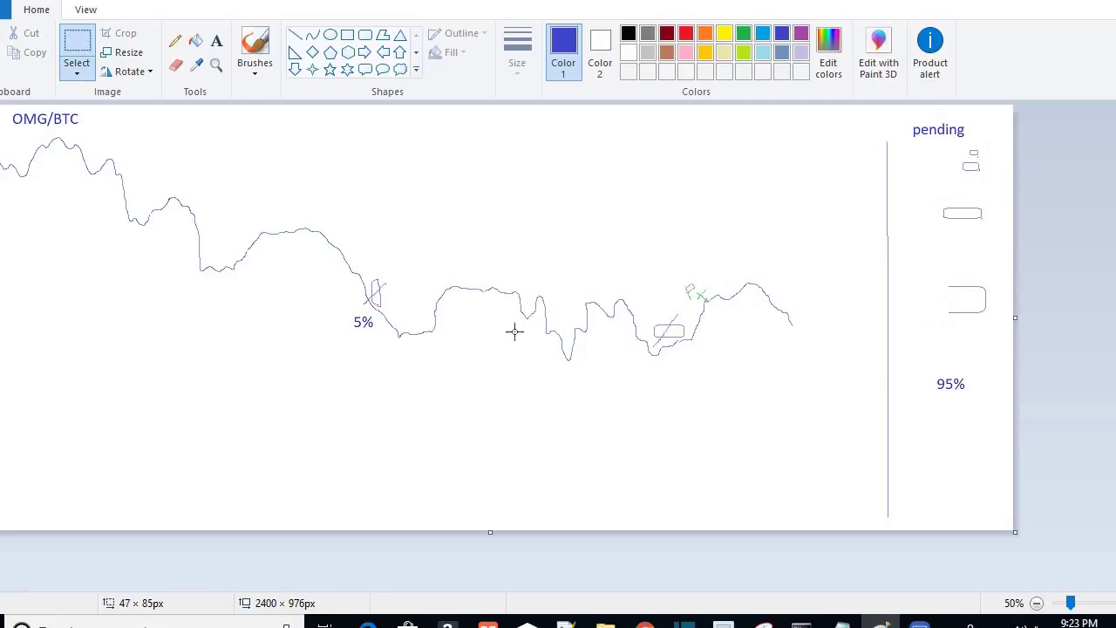
key(ctrl+a)
drag(361, 259, 389, 292)
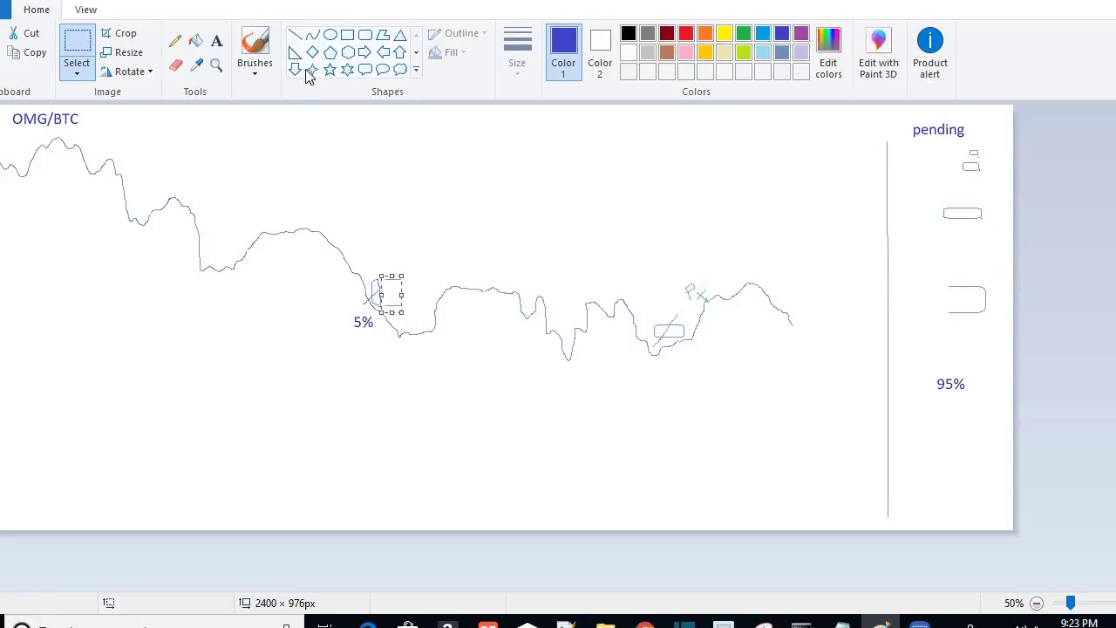
Close both open sides of the slice beside the 5% remnant with vertical strokes using the Line tool and Pencil
click(295, 34)
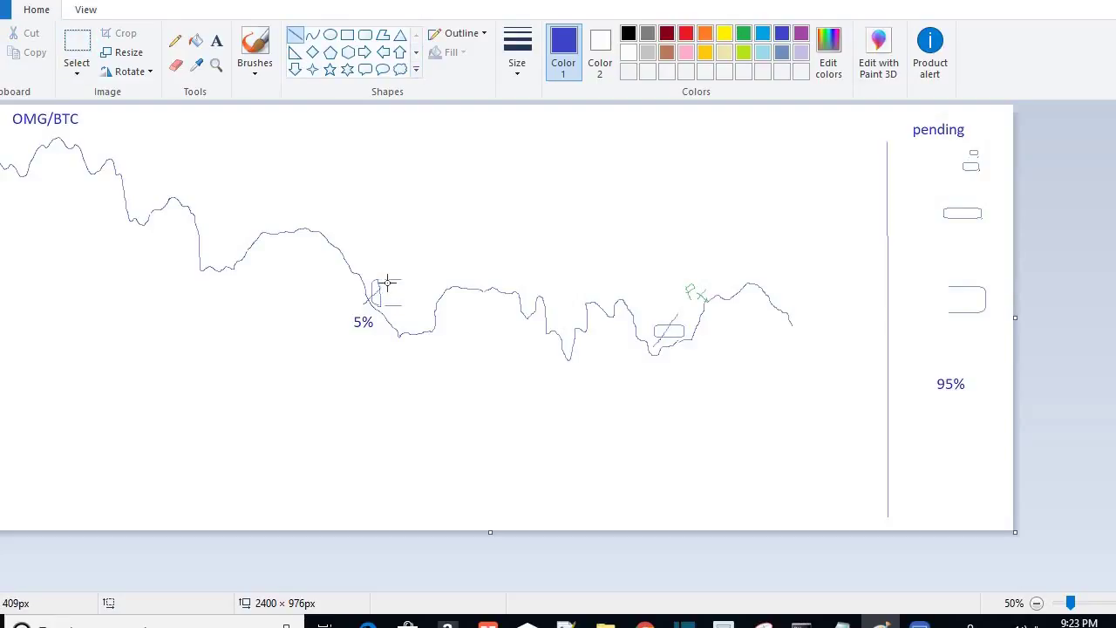
drag(388, 282, 388, 304)
click(174, 40)
drag(386, 279, 399, 308)
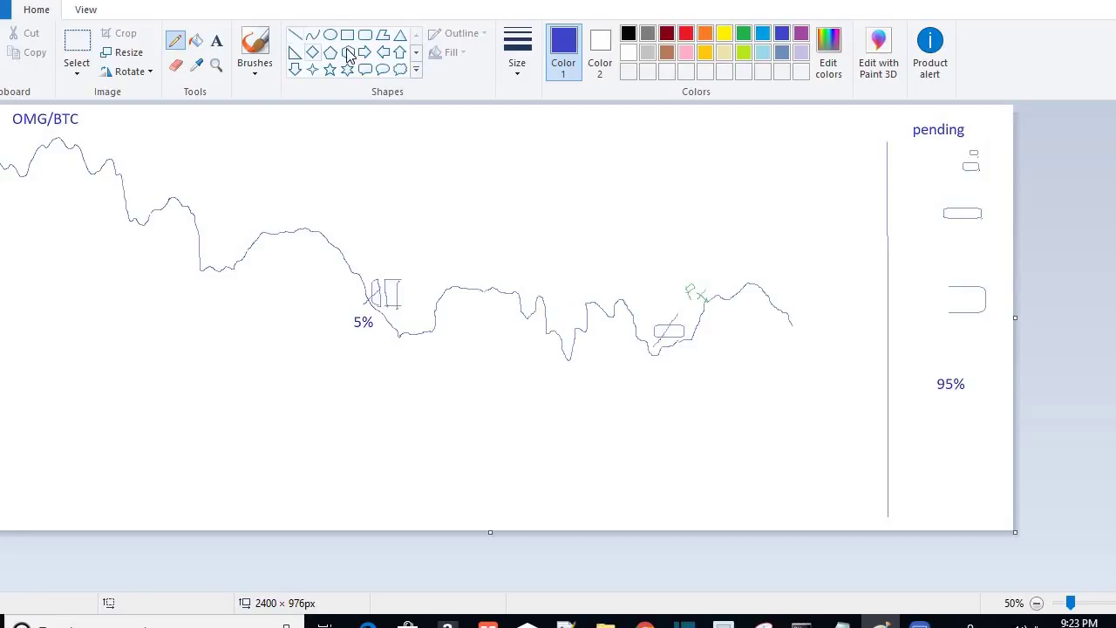
Extend the price line with a new dip and rise, and draw a rounded rectangle about 65 × 37 px inside the dip
click(365, 36)
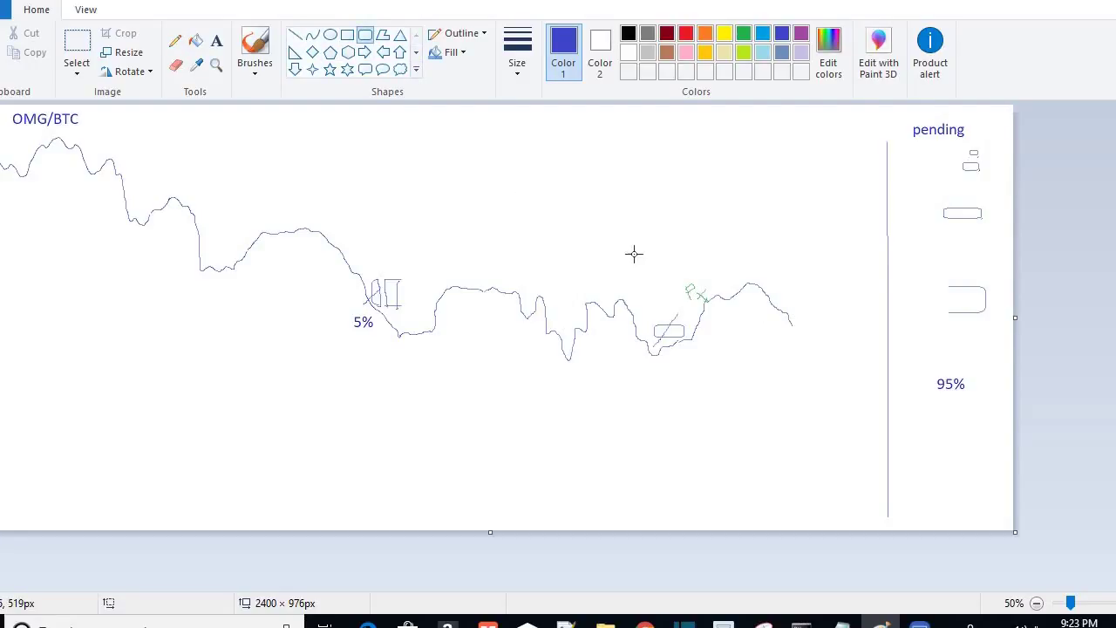
click(175, 41)
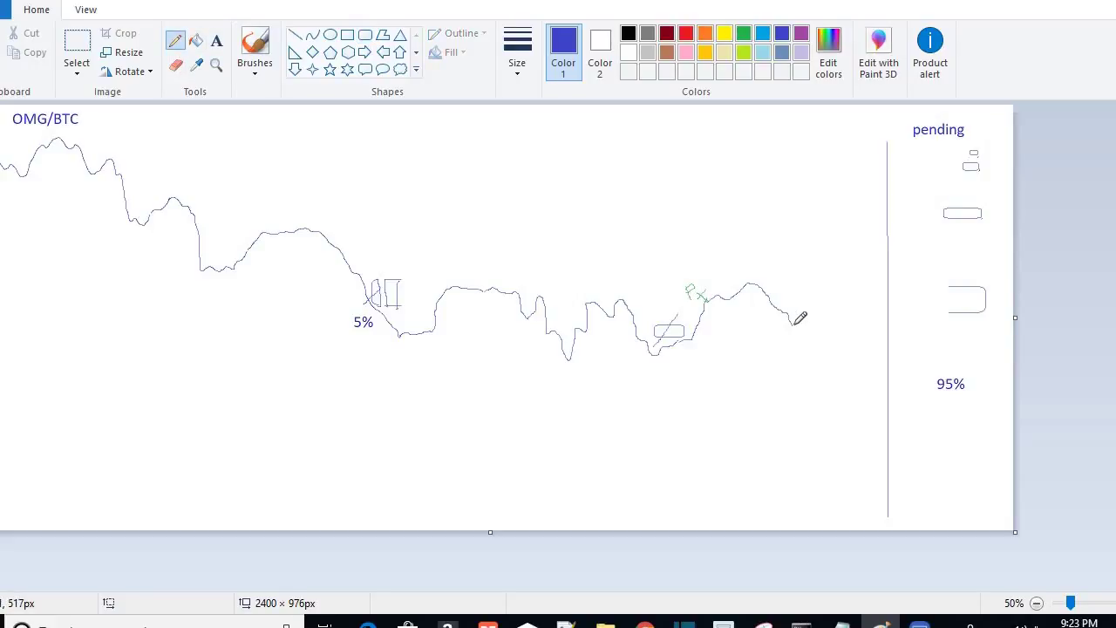
mouse_move(793, 323)
mouse_down()
mouse_move(839, 324)
mouse_move(848, 299)
mouse_up()
click(365, 39)
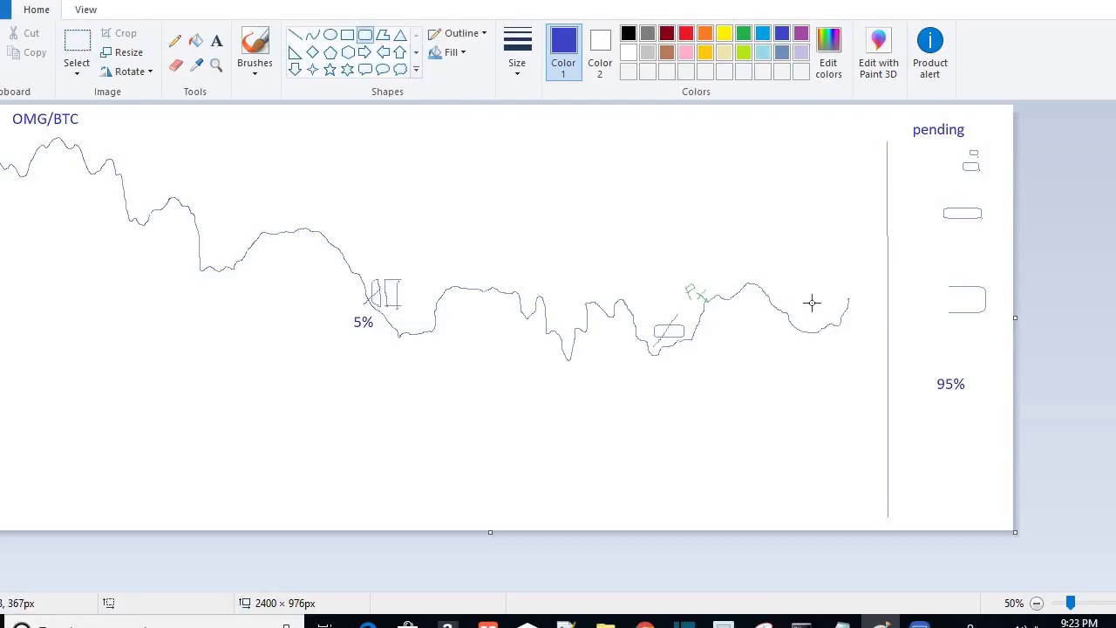
drag(822, 310, 792, 327)
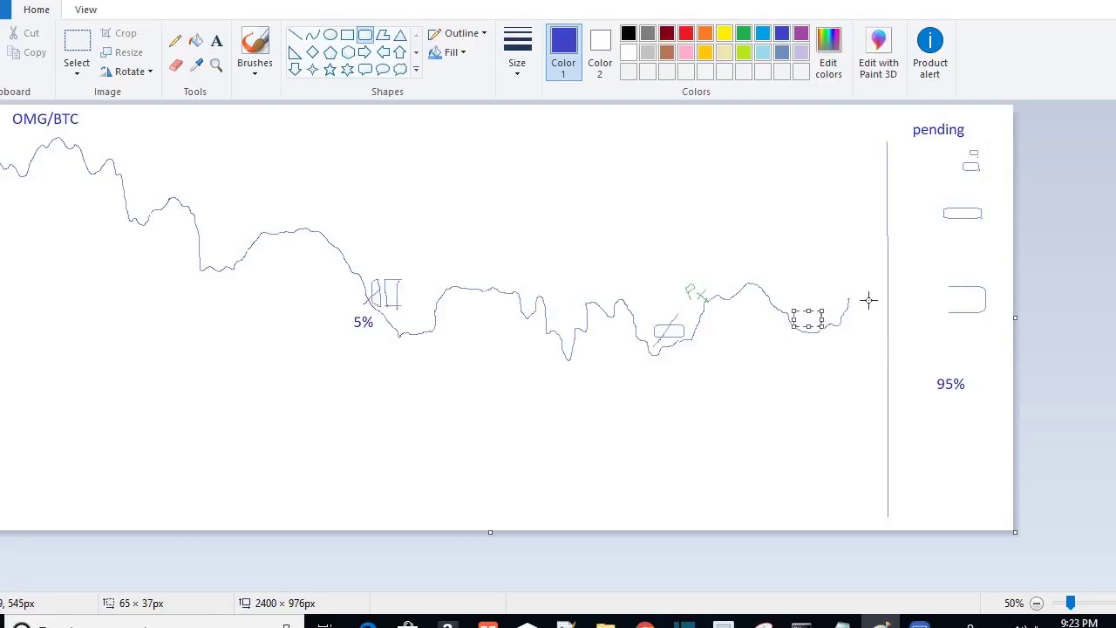
Lengthen the rise at the price line's end, and strike through the newest rectangle and the slice beside the 5% remnant
click(174, 40)
drag(849, 300, 853, 280)
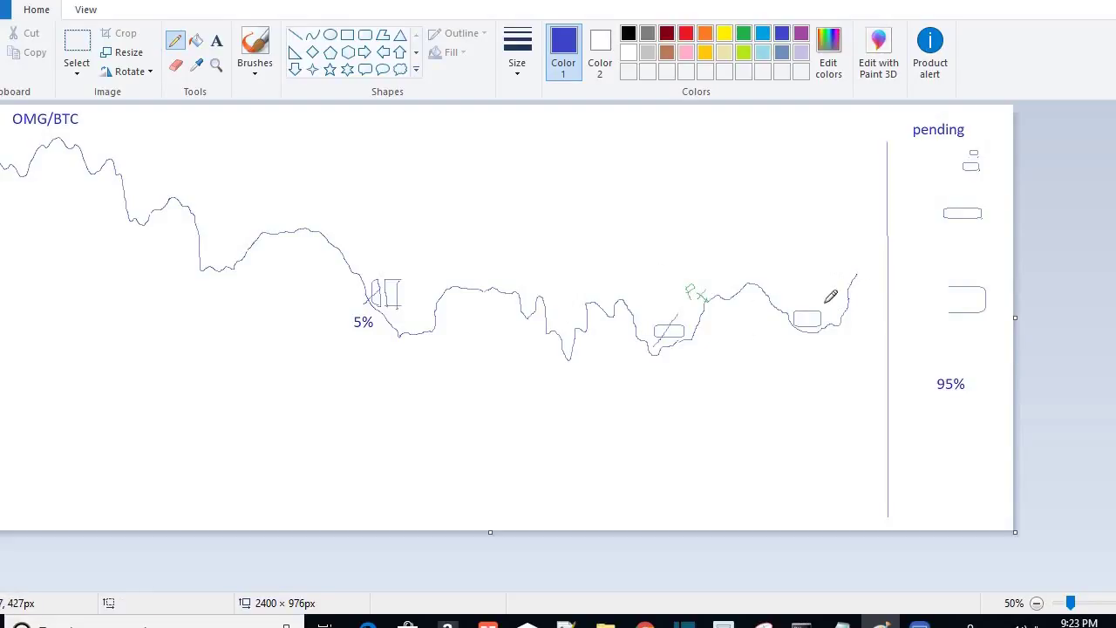
drag(820, 311, 792, 338)
drag(406, 279, 377, 301)
Cut another narrow slice from the open end of the largest pending rectangle and place it over the crossed-out slice beside the remnant
click(86, 49)
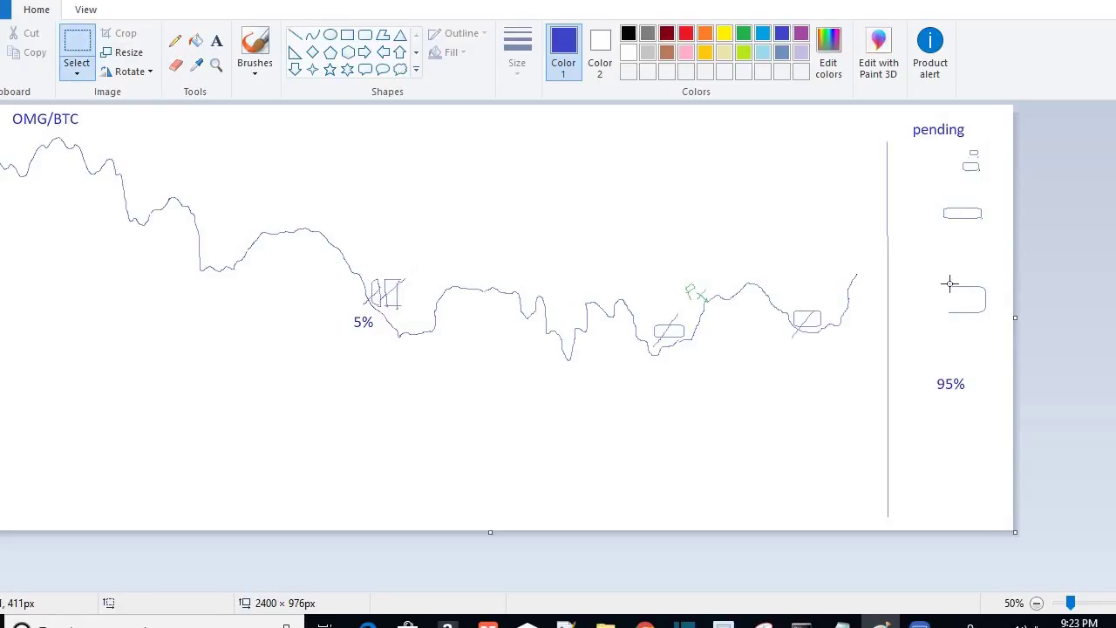
drag(945, 283, 965, 317)
key(Delete)
click(5, 111)
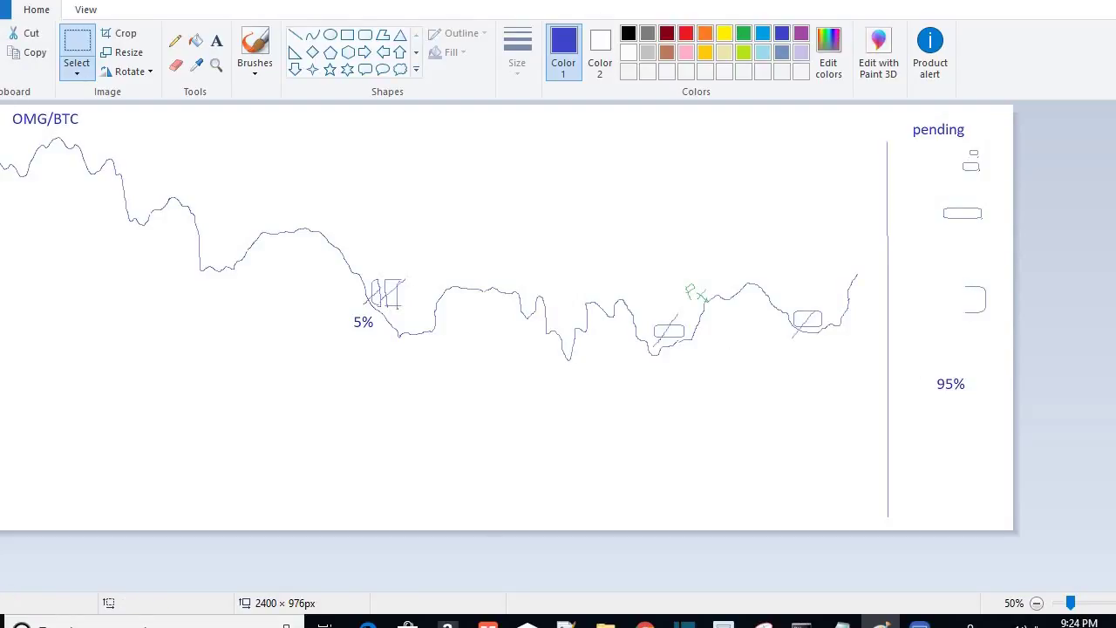
drag(0, 122, 398, 287)
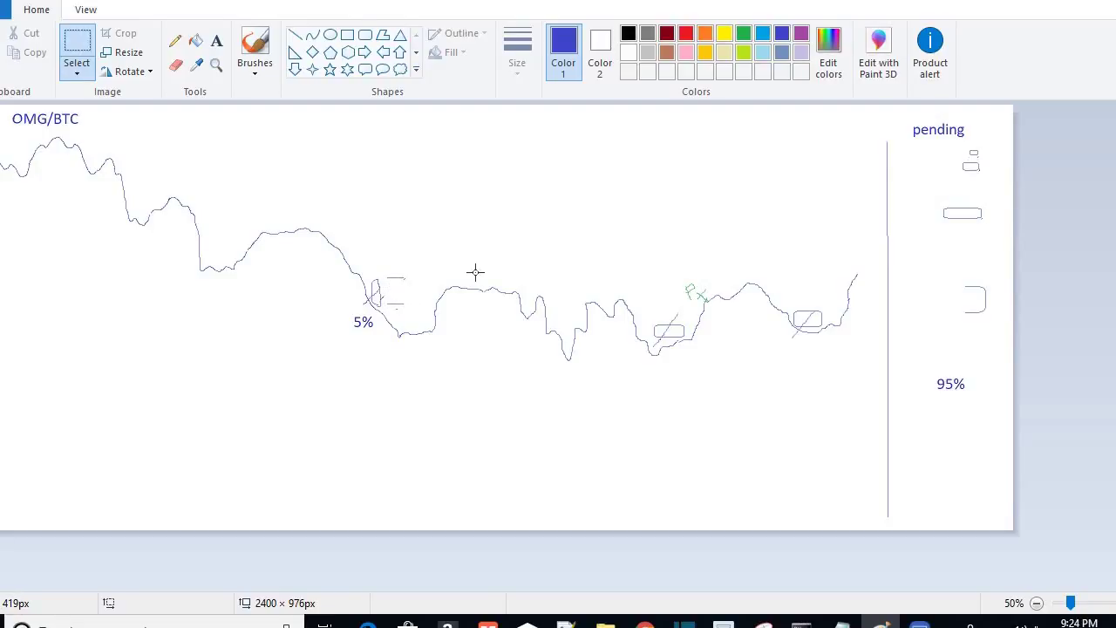
click(394, 302)
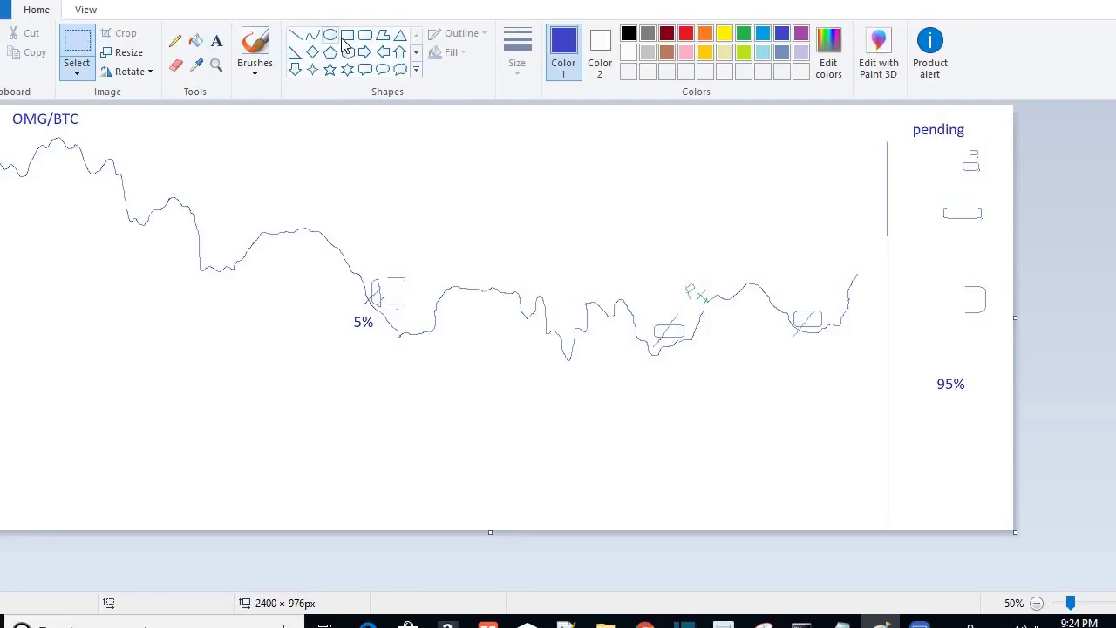
Outline the placed slice with a narrow upright rectangle and extend the end of the price line with another steep rise
click(365, 37)
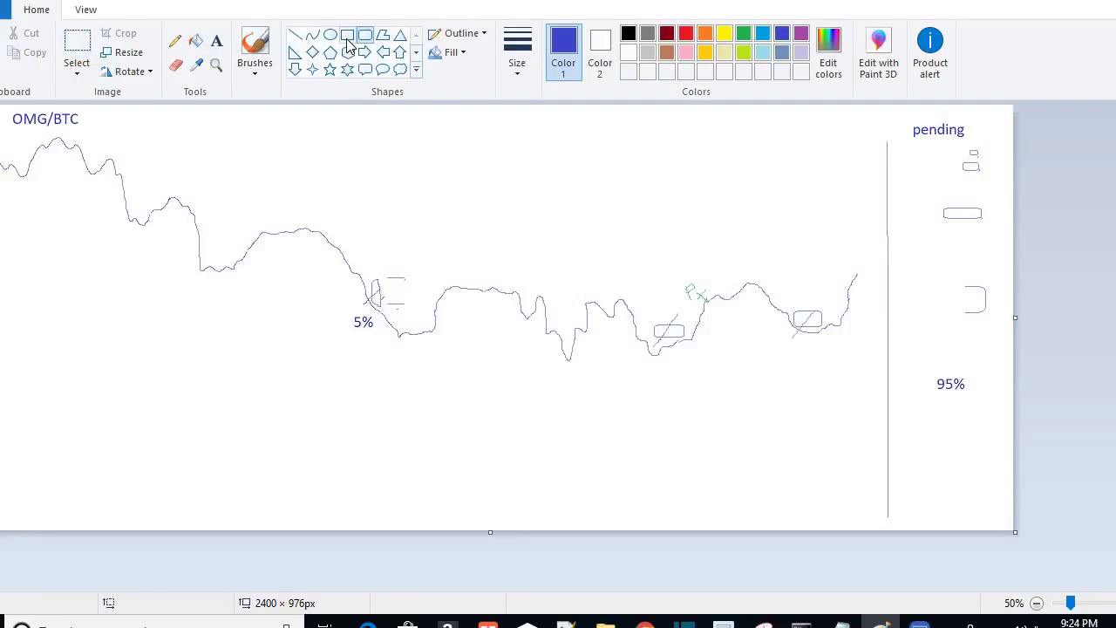
click(347, 38)
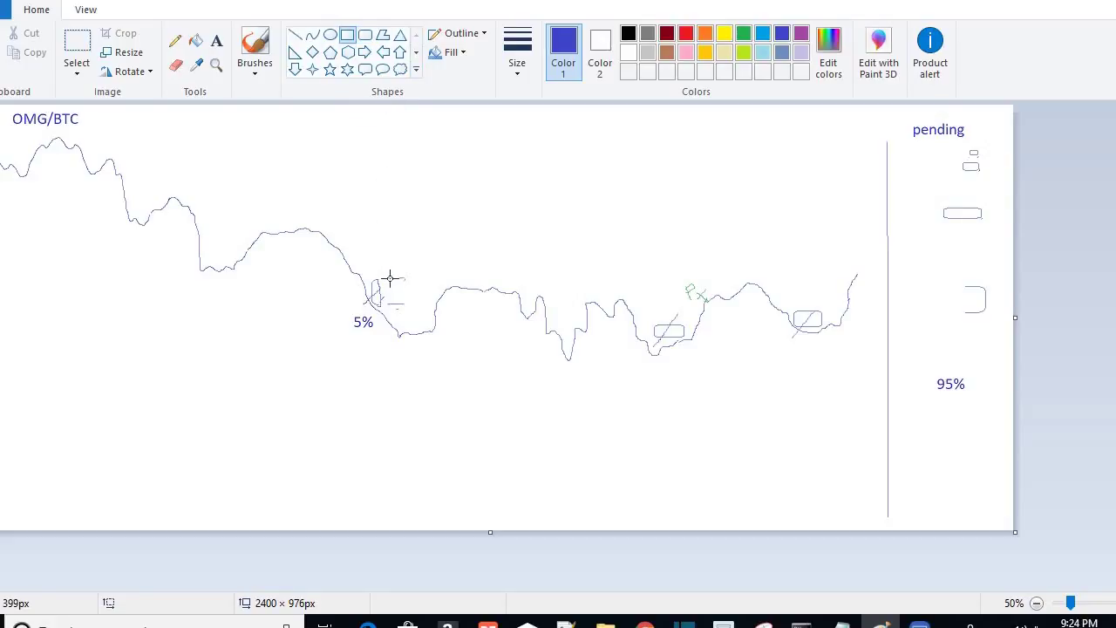
drag(390, 278, 402, 303)
drag(480, 401, 483, 402)
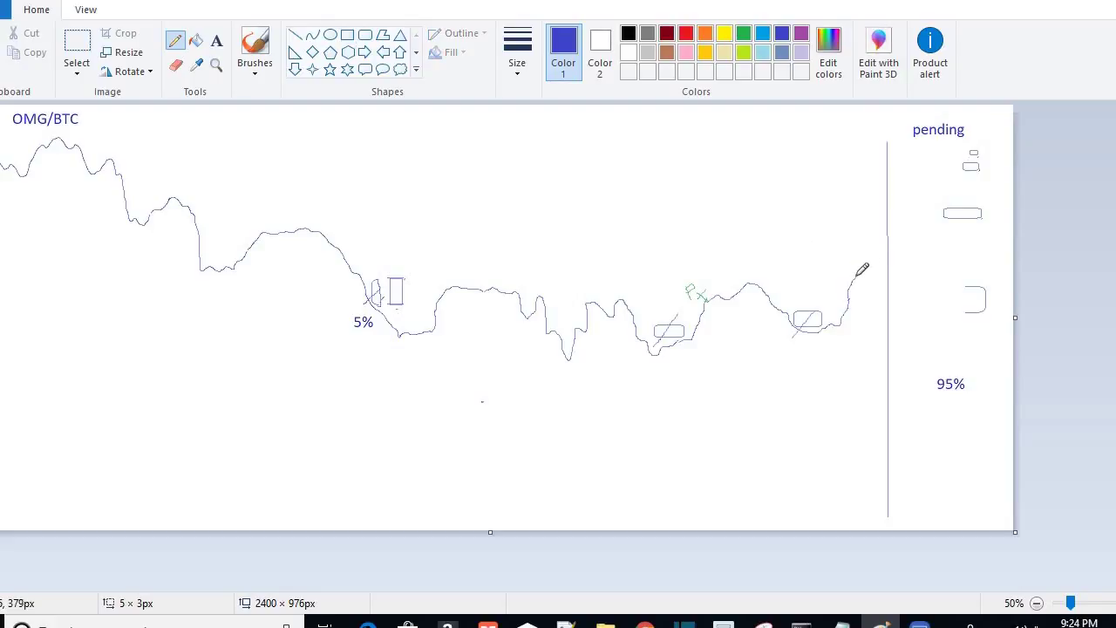
drag(858, 273, 874, 226)
Replace the "95%" label in the "pending" column with the text "87%" just below the largest rectangle's remainder
click(89, 49)
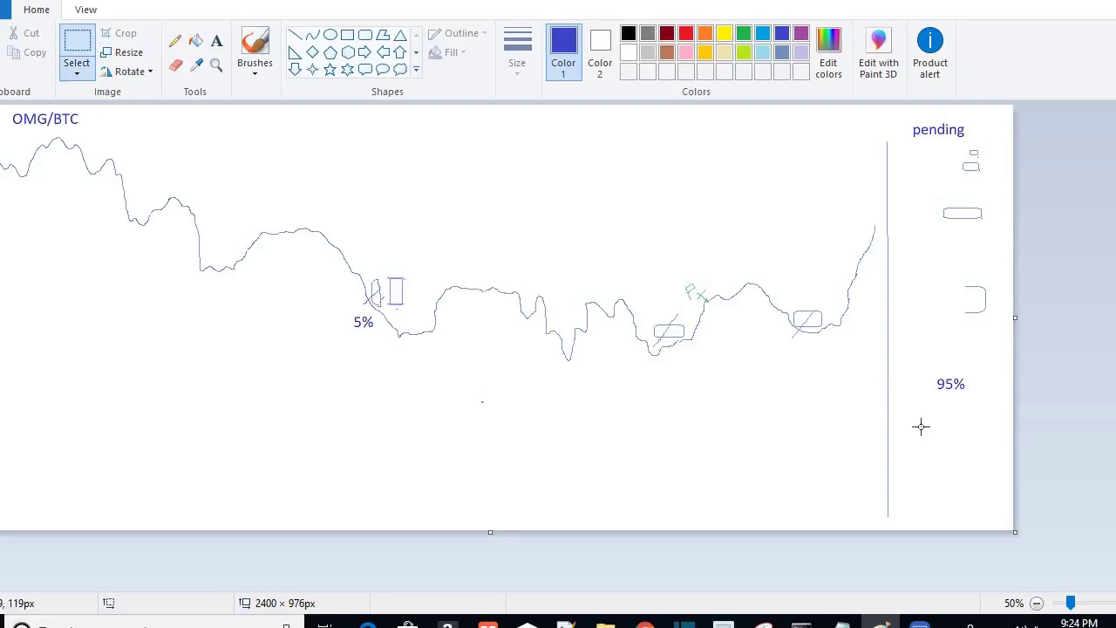
drag(937, 372, 968, 401)
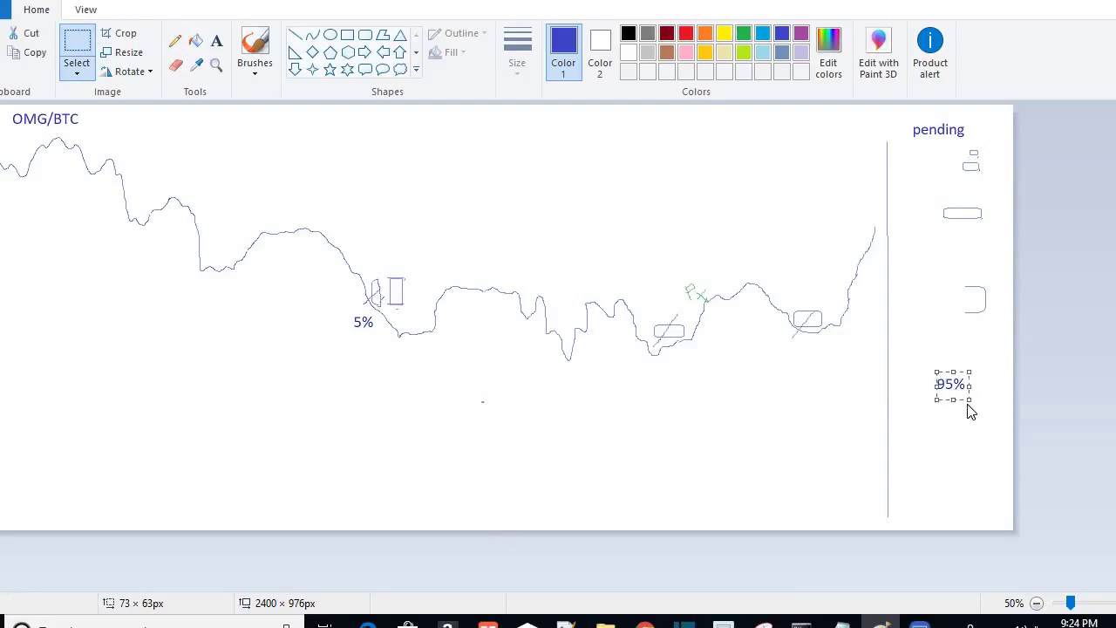
key(Delete)
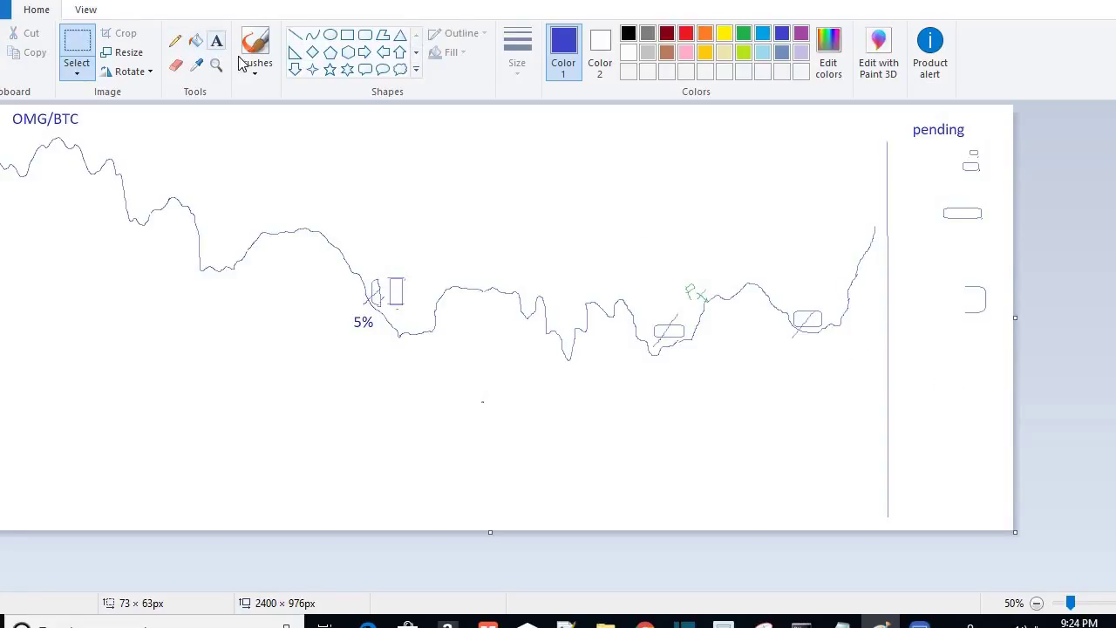
click(216, 40)
click(941, 342)
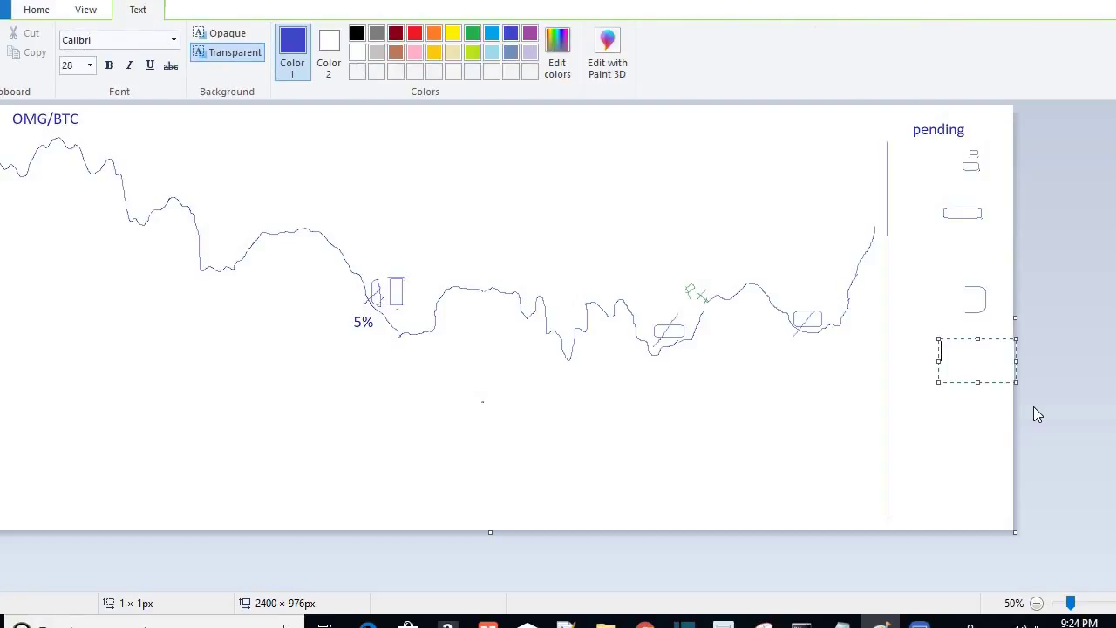
text(87%)
click(942, 434)
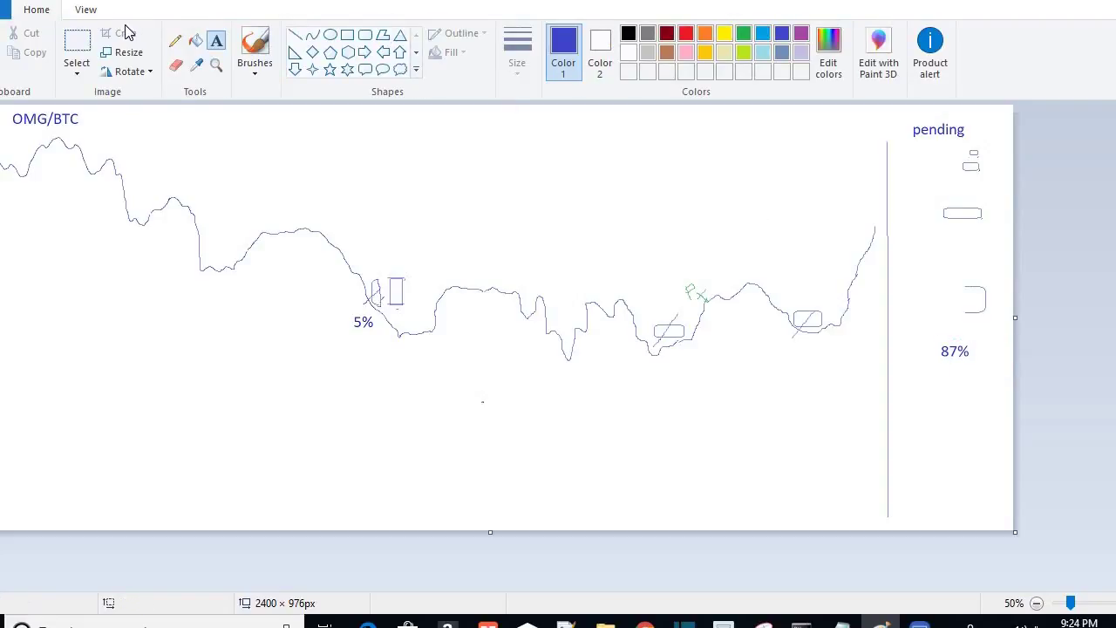
Delete the "5%" label below the remnant on the price line
click(80, 44)
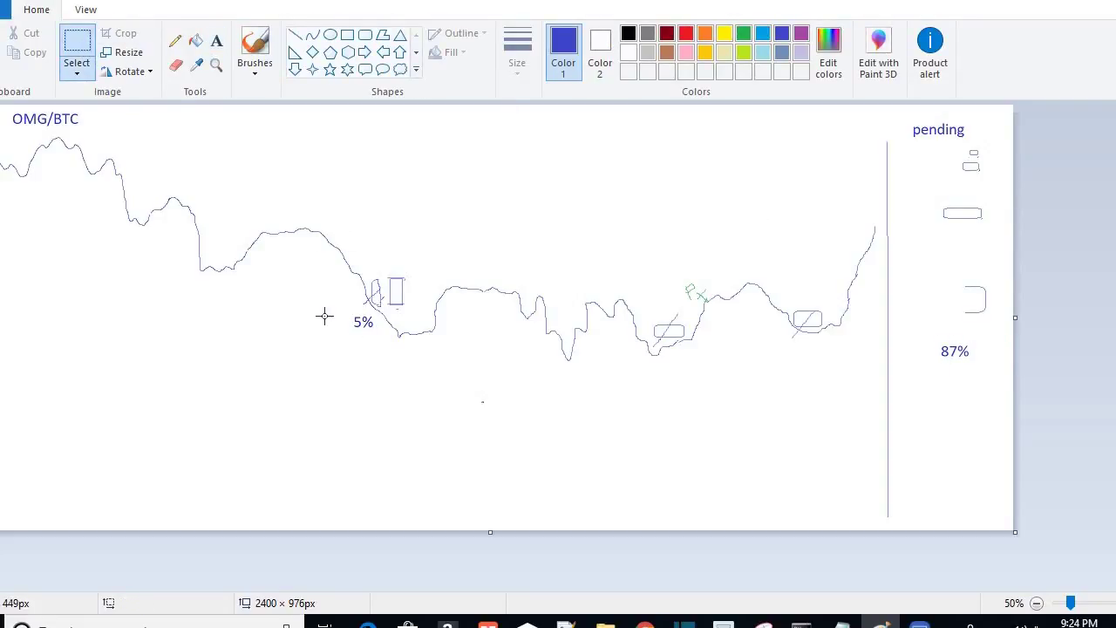
drag(349, 316, 382, 339)
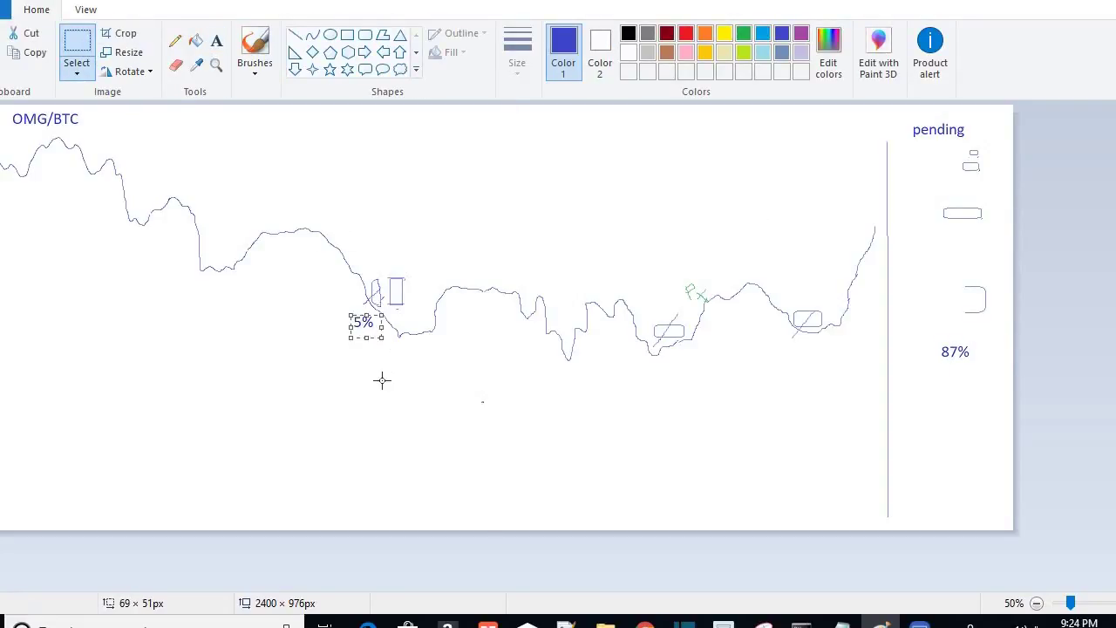
key(Delete)
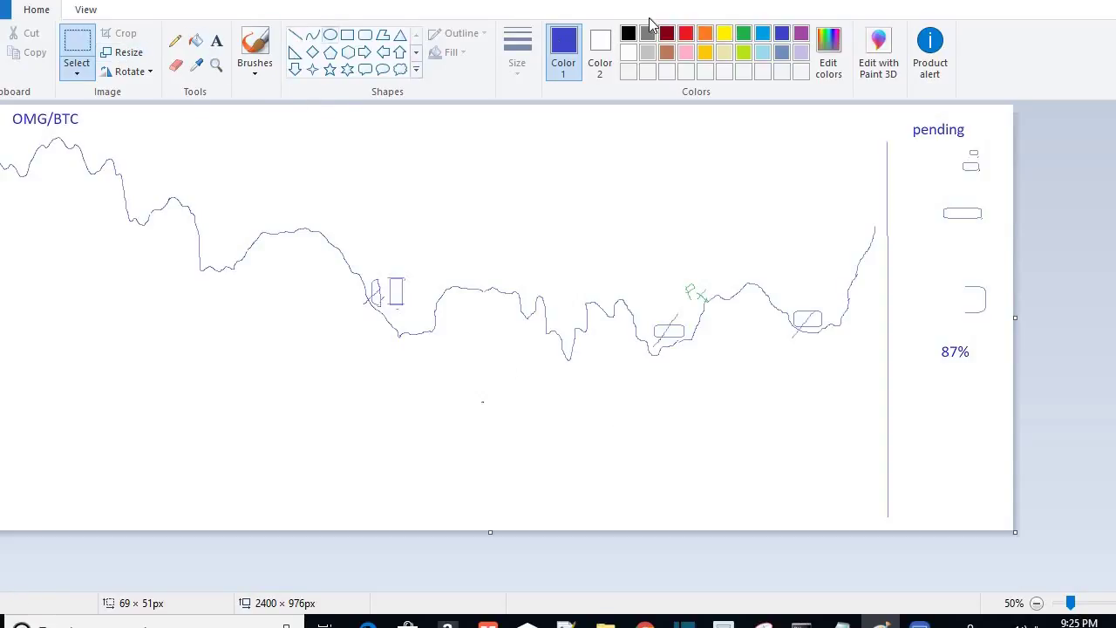
Add the green text "BAG BUSTER!!!" in the empty area below the middle of the price line
click(744, 33)
click(217, 41)
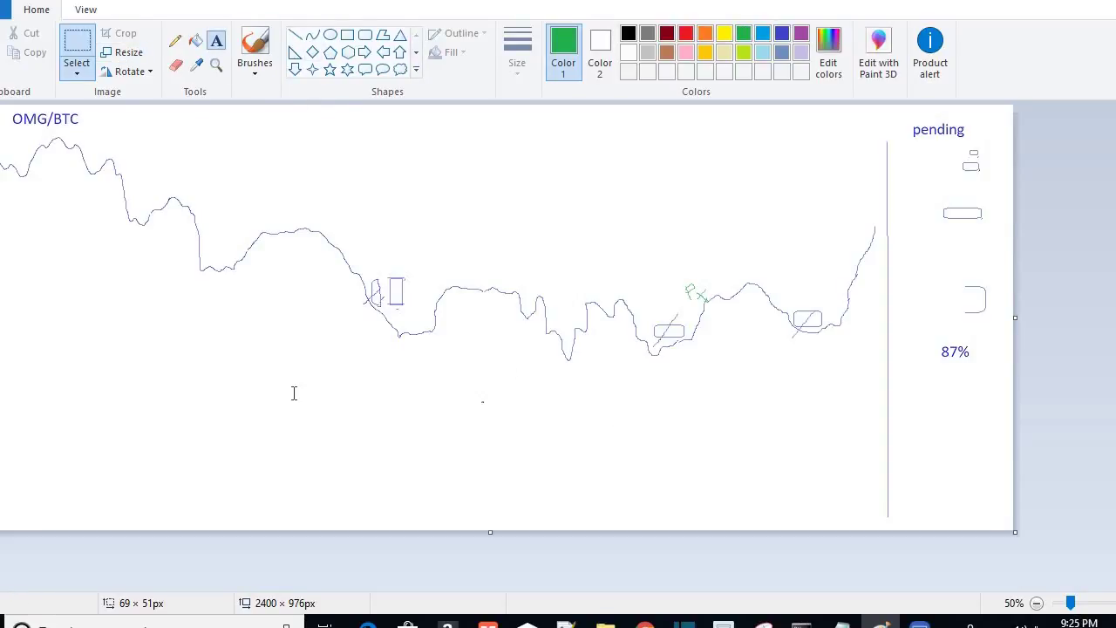
click(348, 410)
text(B)
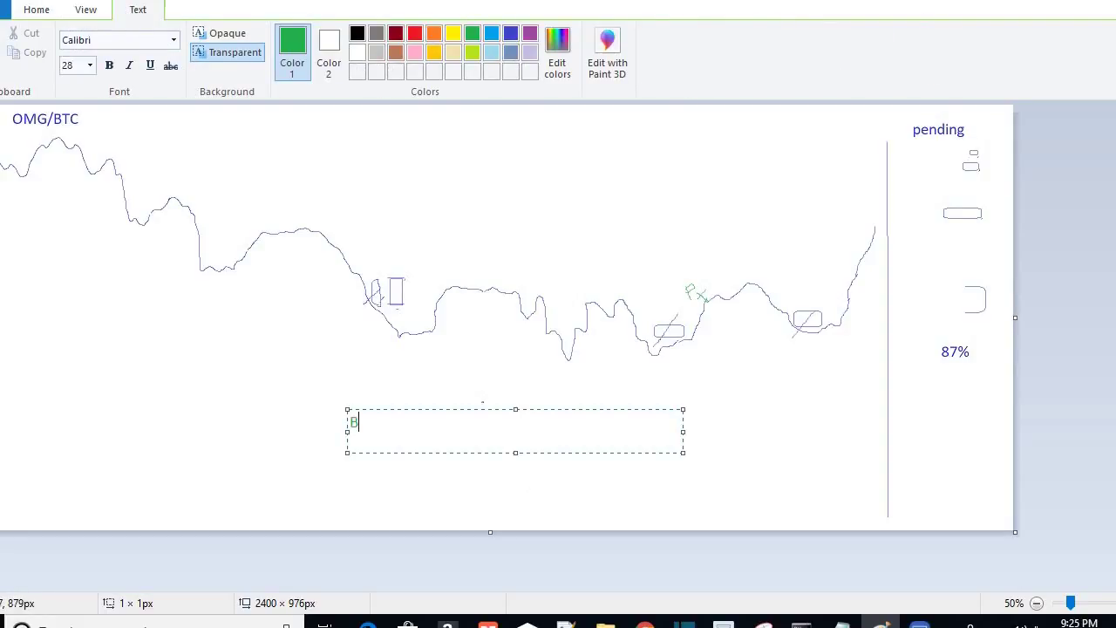
text(AG BUSTER!!1)
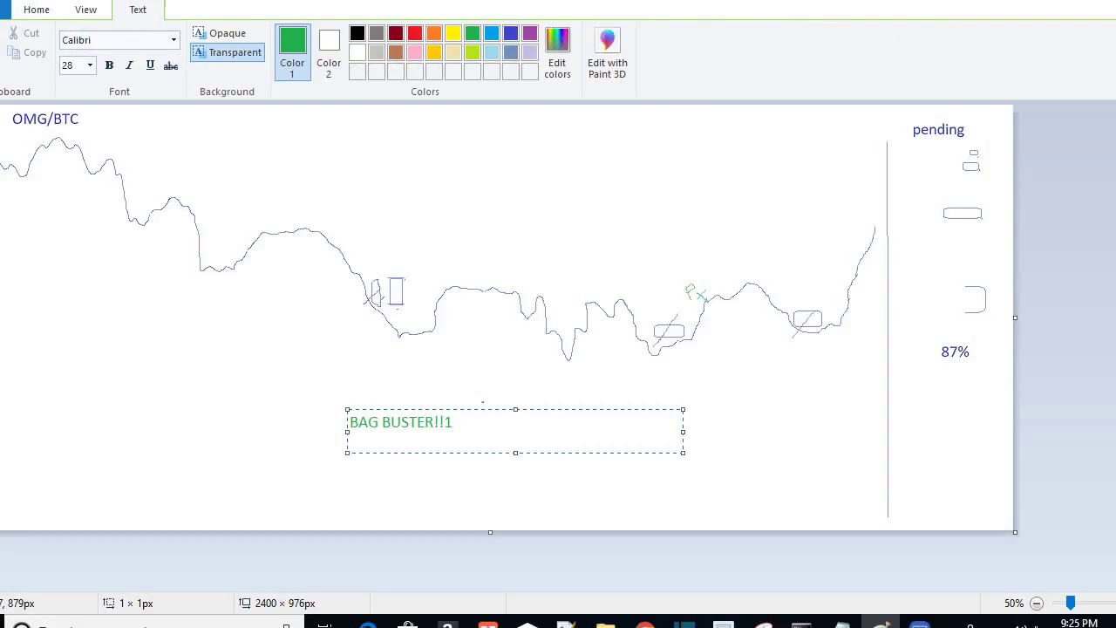
click(755, 451)
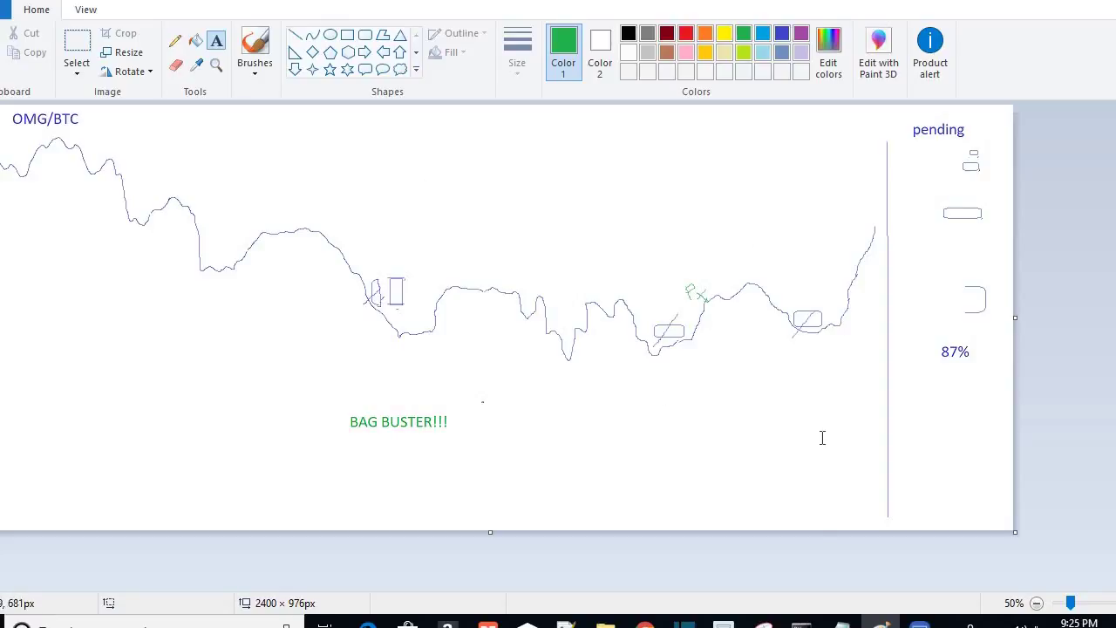
Switch to the ProfitTrailer page in the browser and examine the coin entries in its DCA log
click(646, 621)
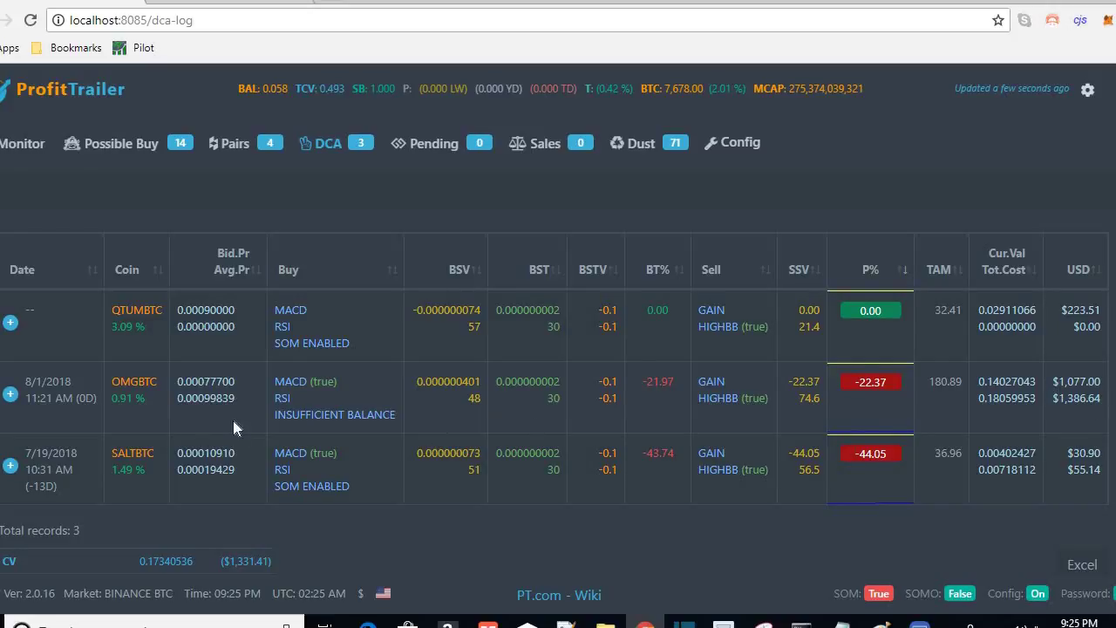
click(337, 150)
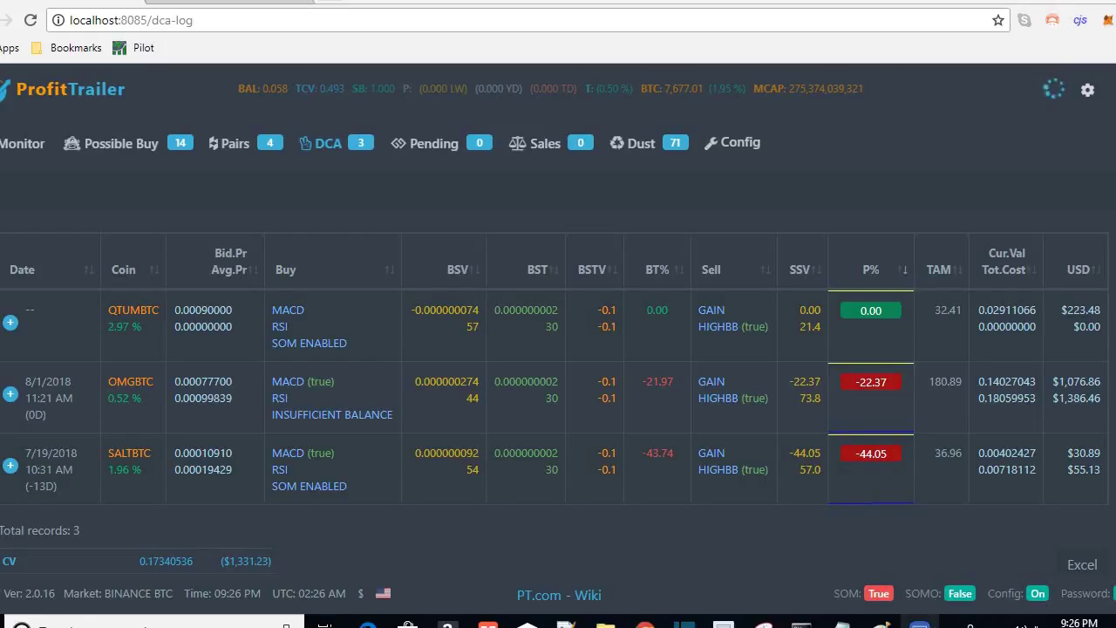
mouse_move(920, 621)
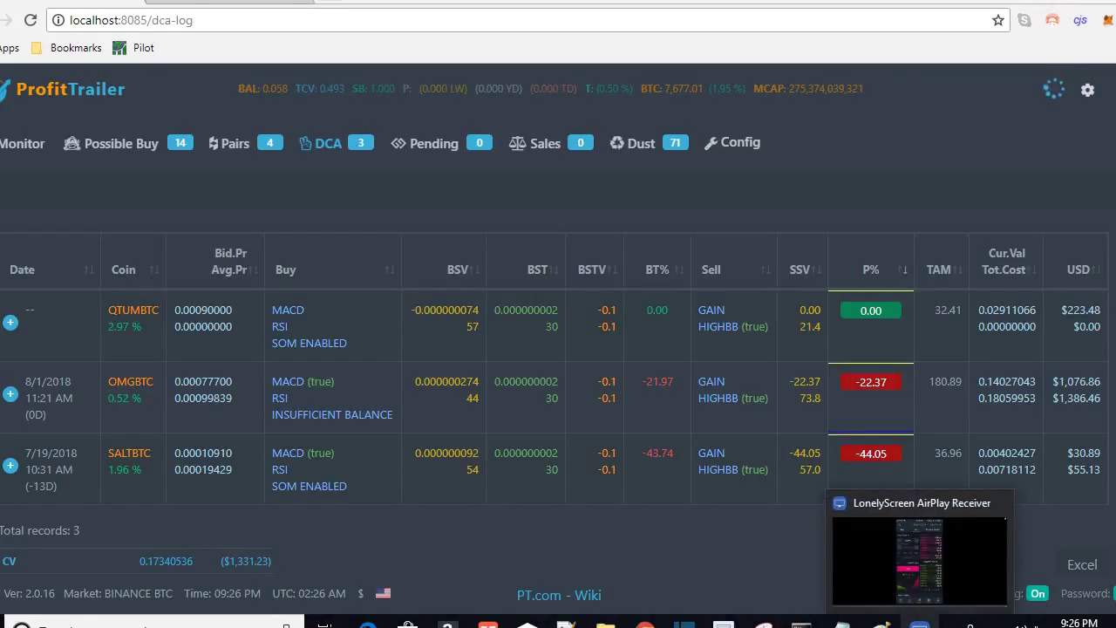
Switch to the LonelyScreen AirPlay Receiver and open the limit sell order form for OMG / BTC
click(881, 602)
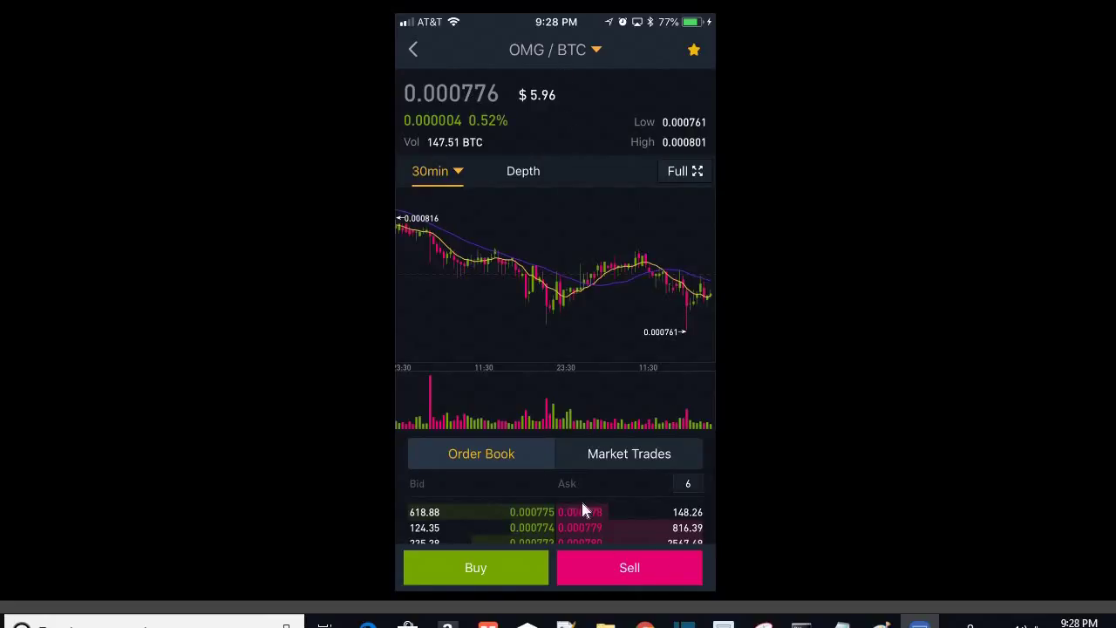
click(620, 568)
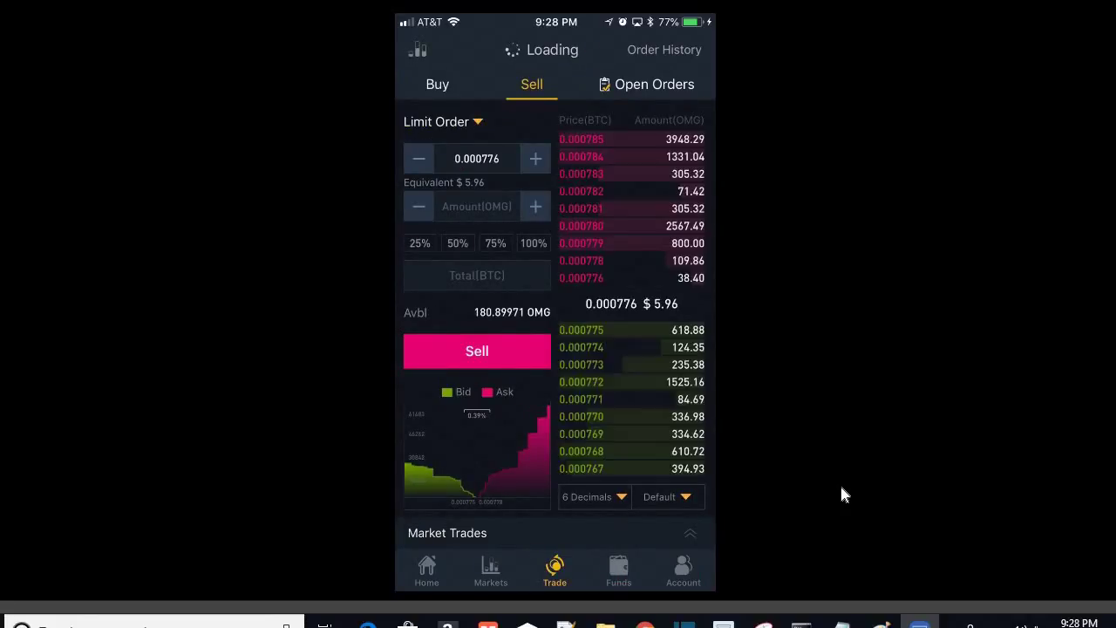
click(490, 276)
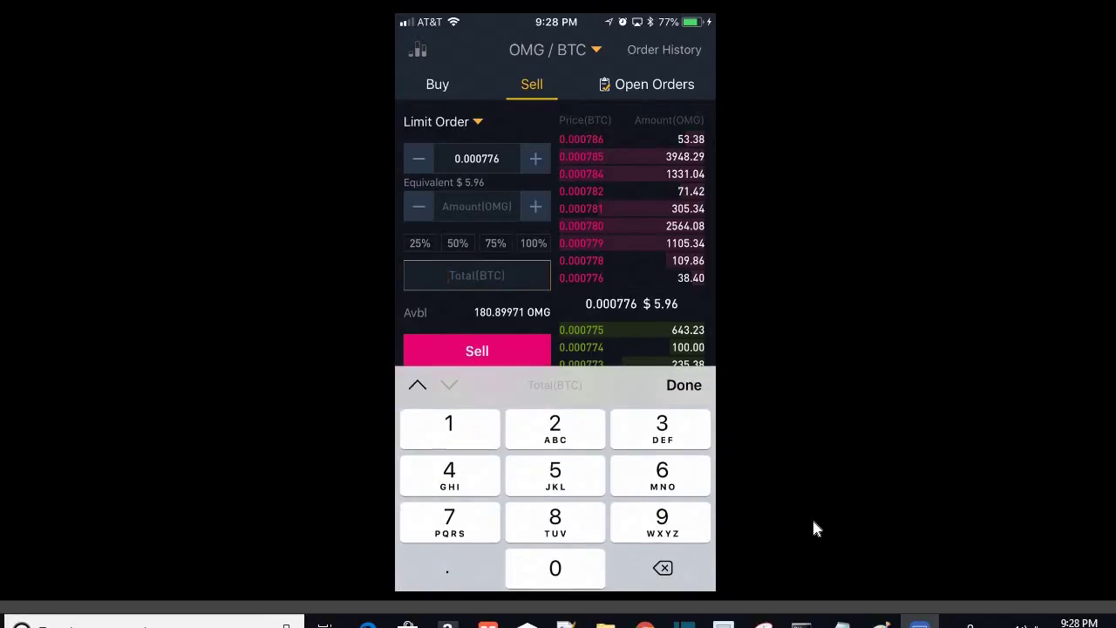
Switch to the ProfitTrailer DCA log and highlight the average price of OMGBTC
key(alt+Tab)
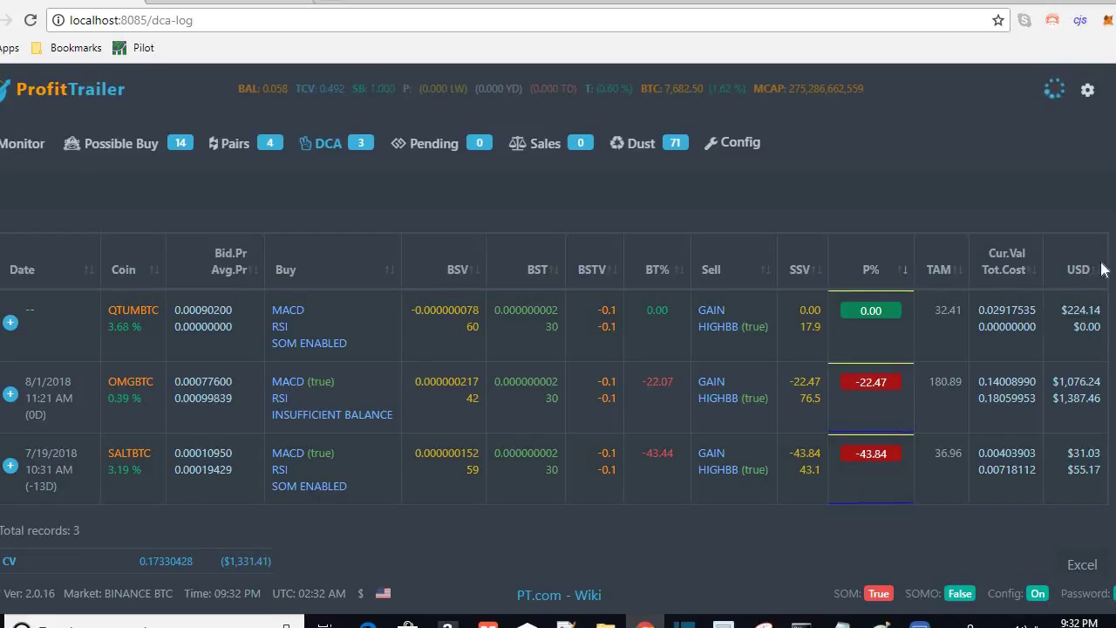
double_click(203, 398)
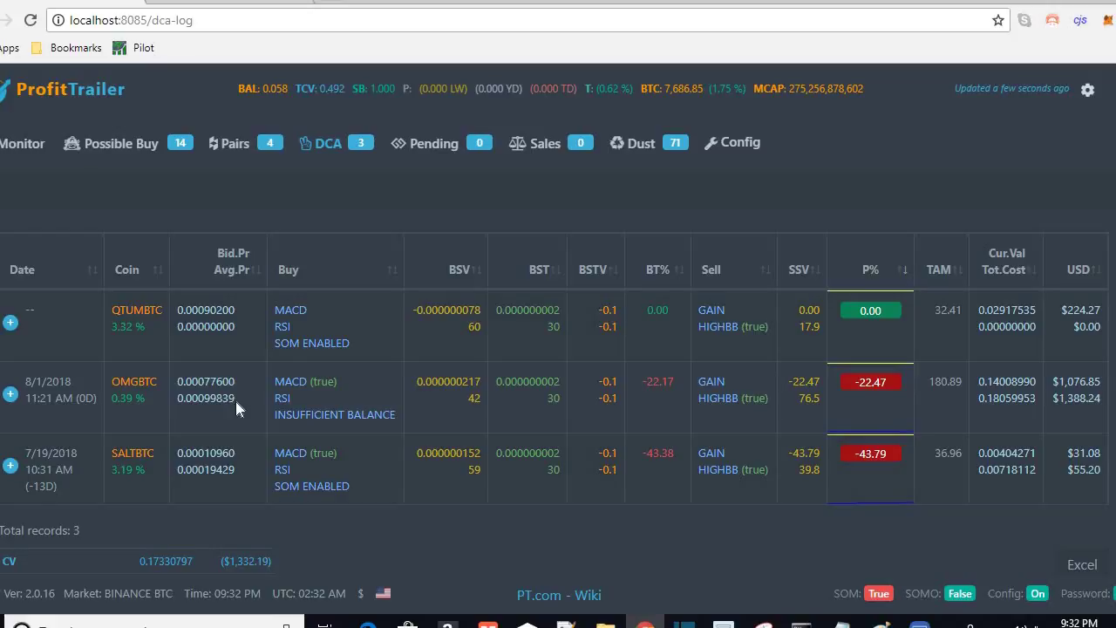
drag(236, 400, 172, 403)
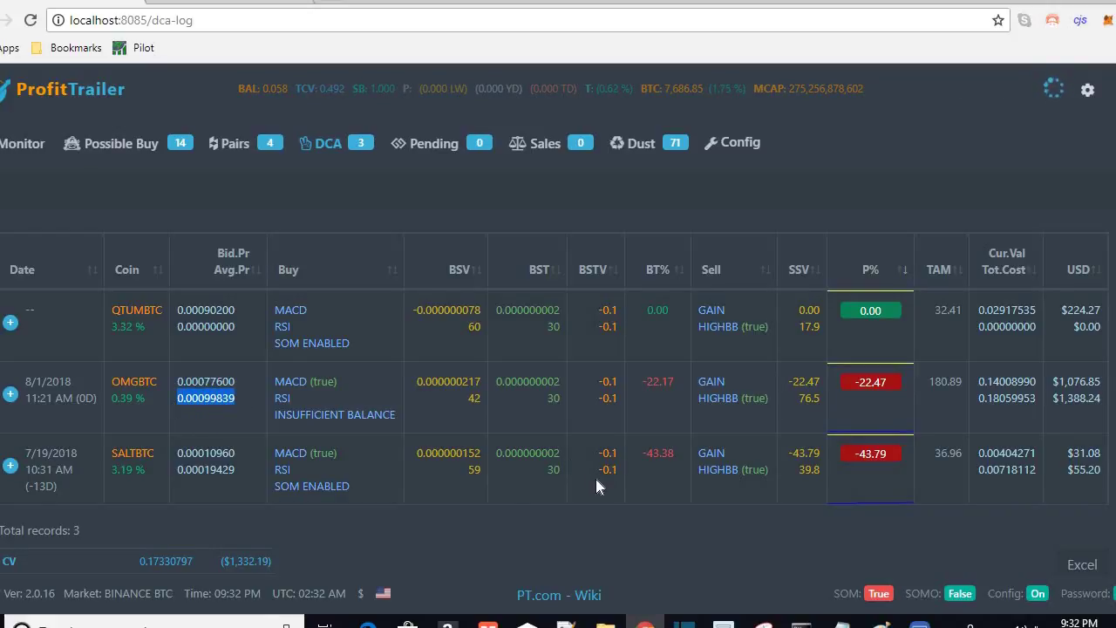
Switch back to the mirrored exchange app and set the OMG / BTC limit sell price to 0.000999
key(alt+Tab)
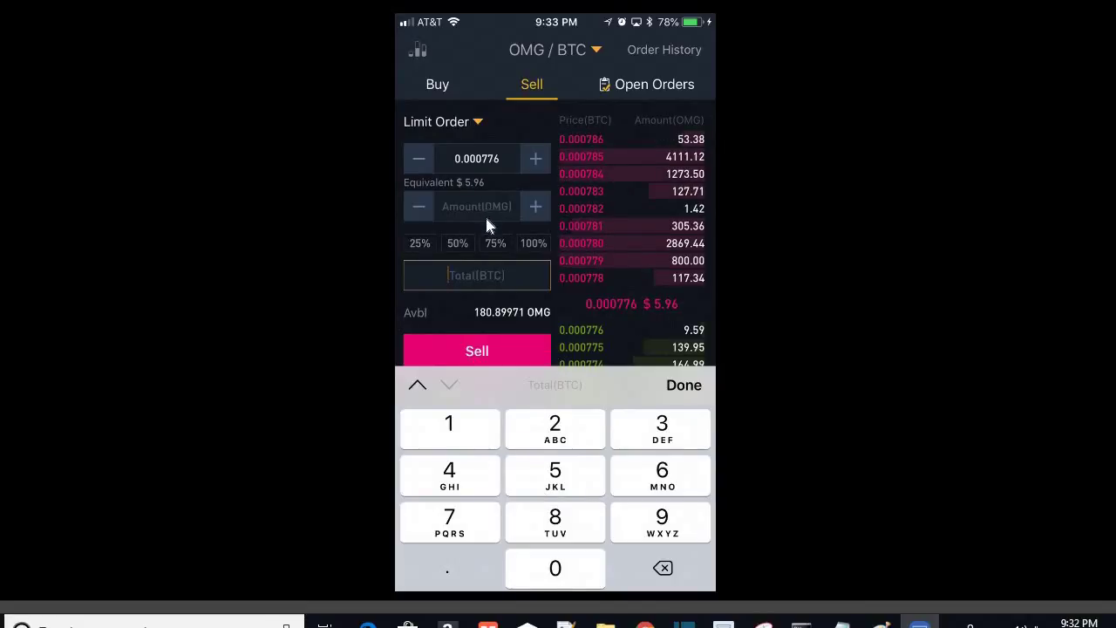
click(489, 163)
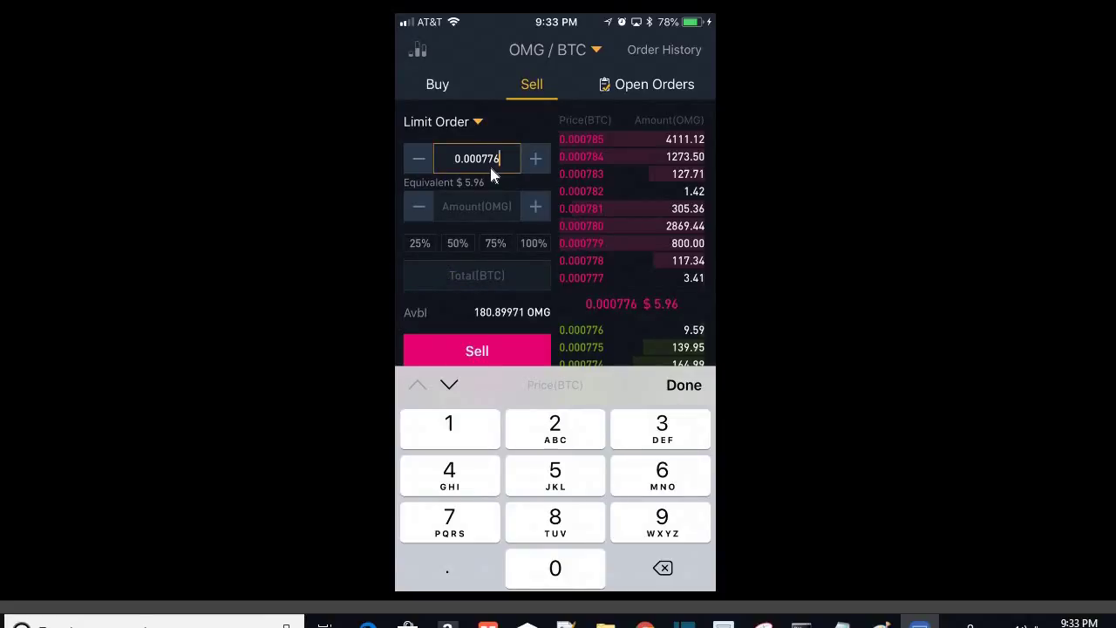
key(alt+Tab)
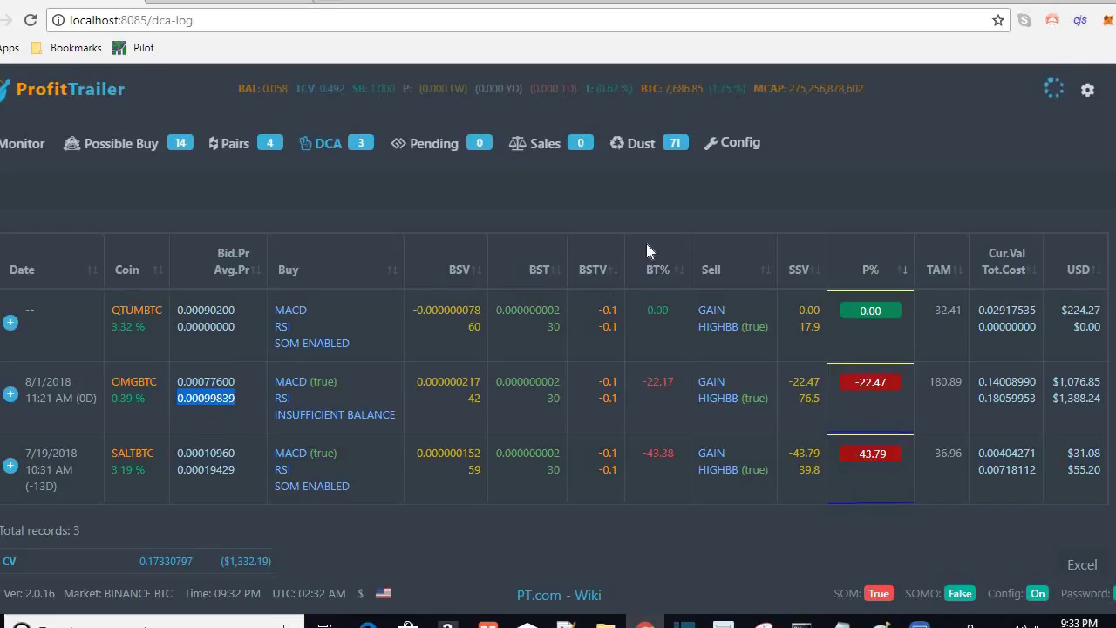
key(alt+Tab)
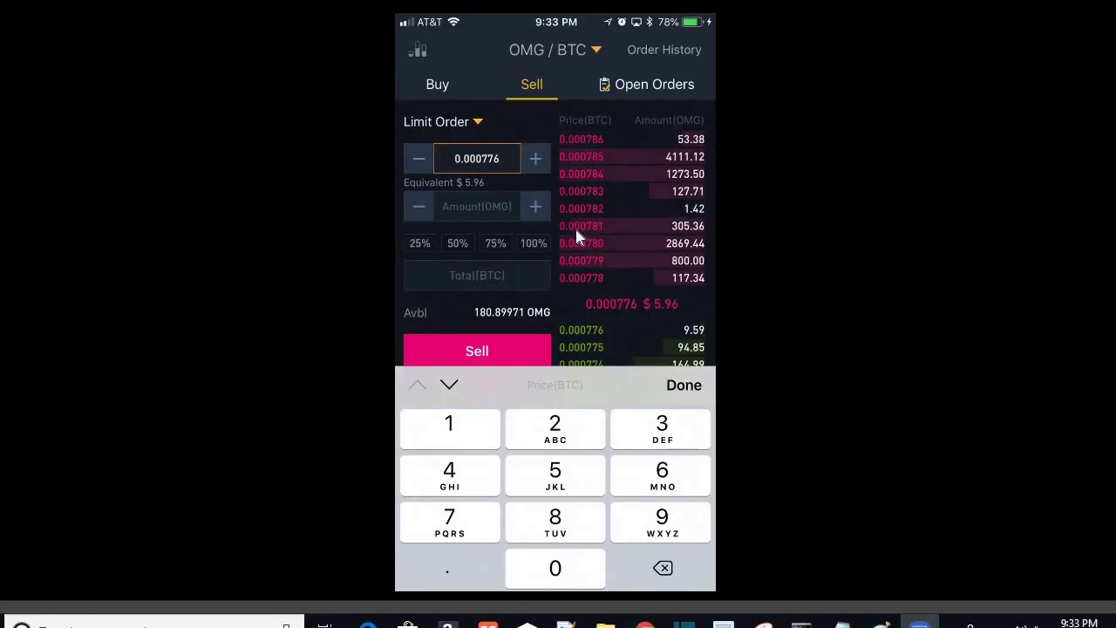
key(BackSpace)
key(BackSpace)
key(BackSpace)
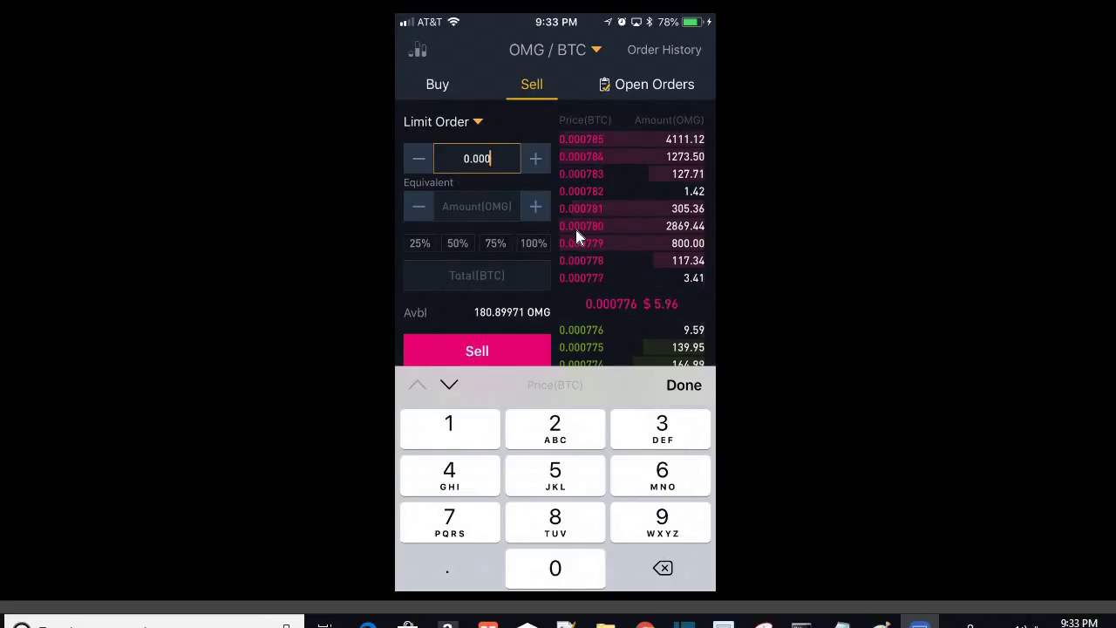
text(9989)
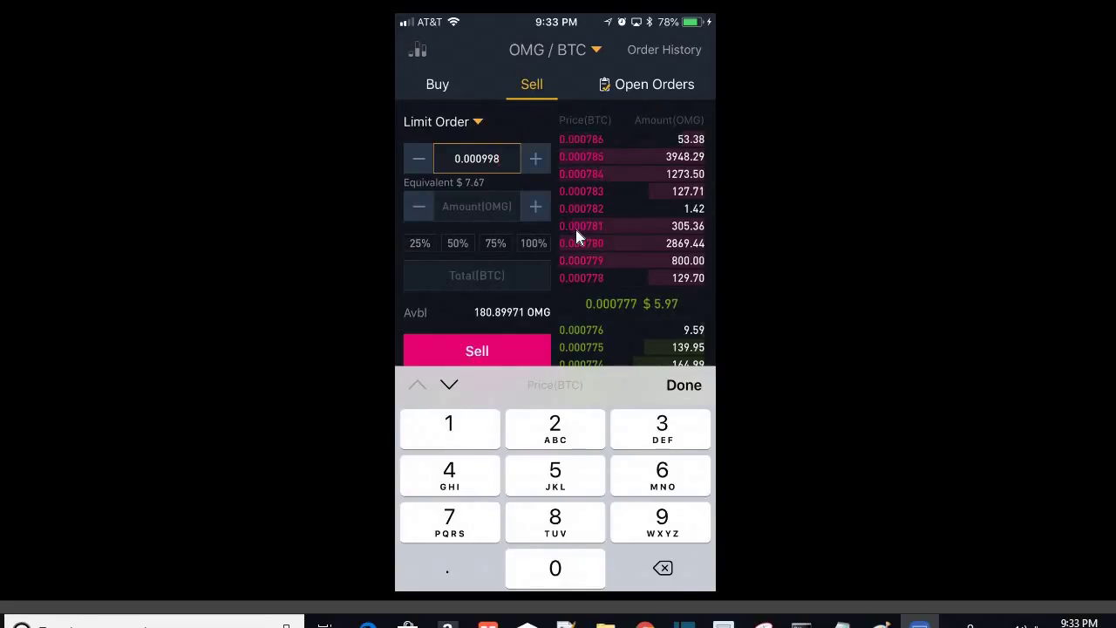
key(BackSpace)
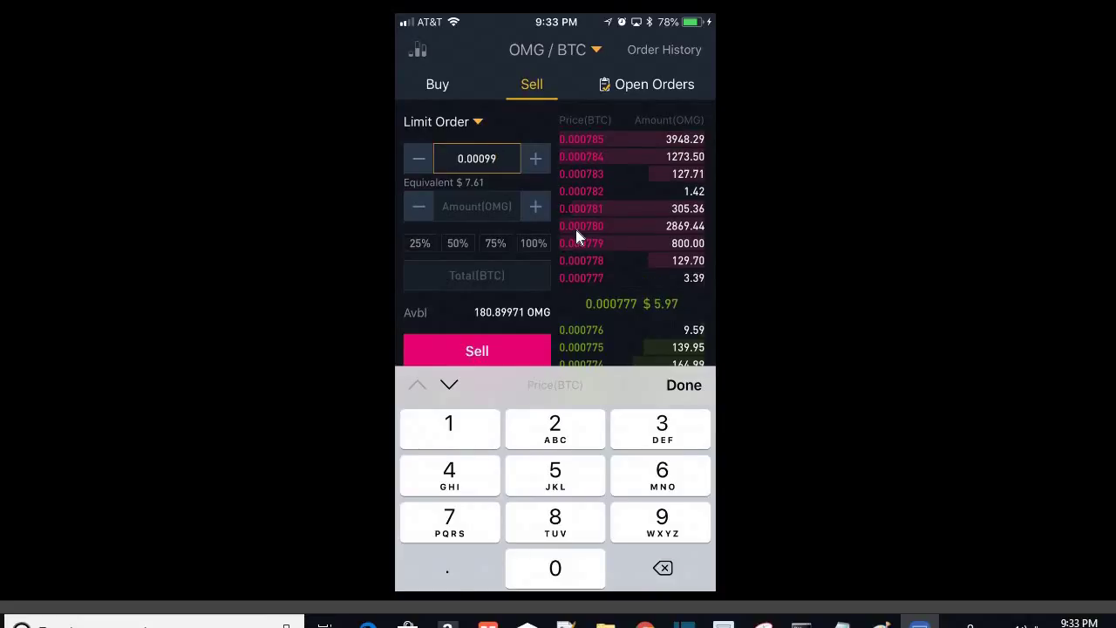
text(99)
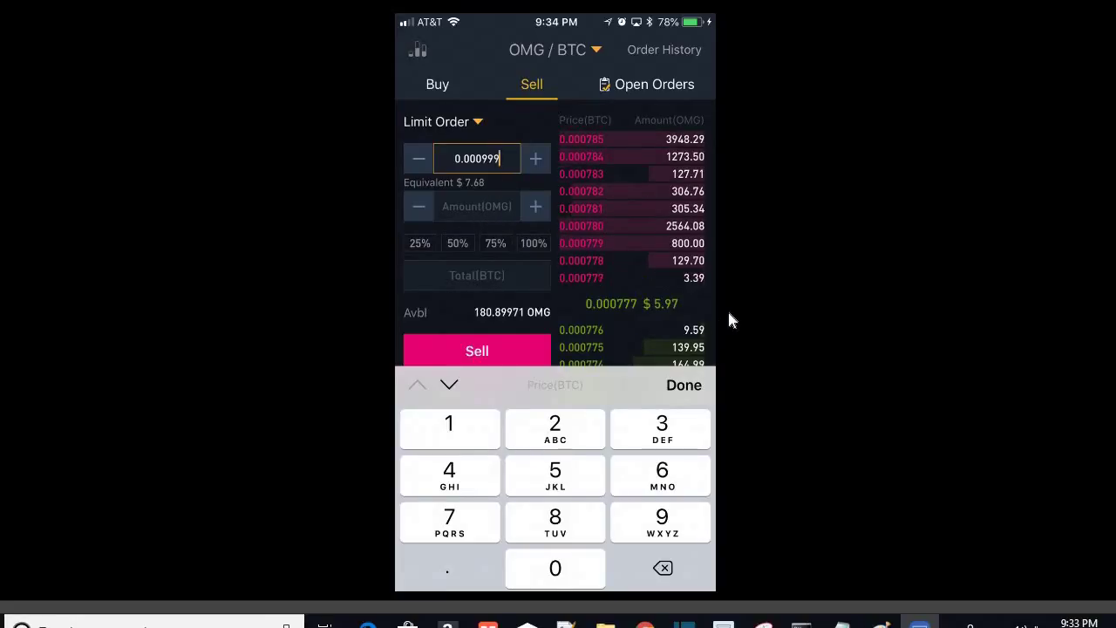
Look up OMGBTC's total amount in ProfitTrailer's DCA log, and set the sell order's amount to 171 OMG in the mirrored exchange app
key(alt+Tab)
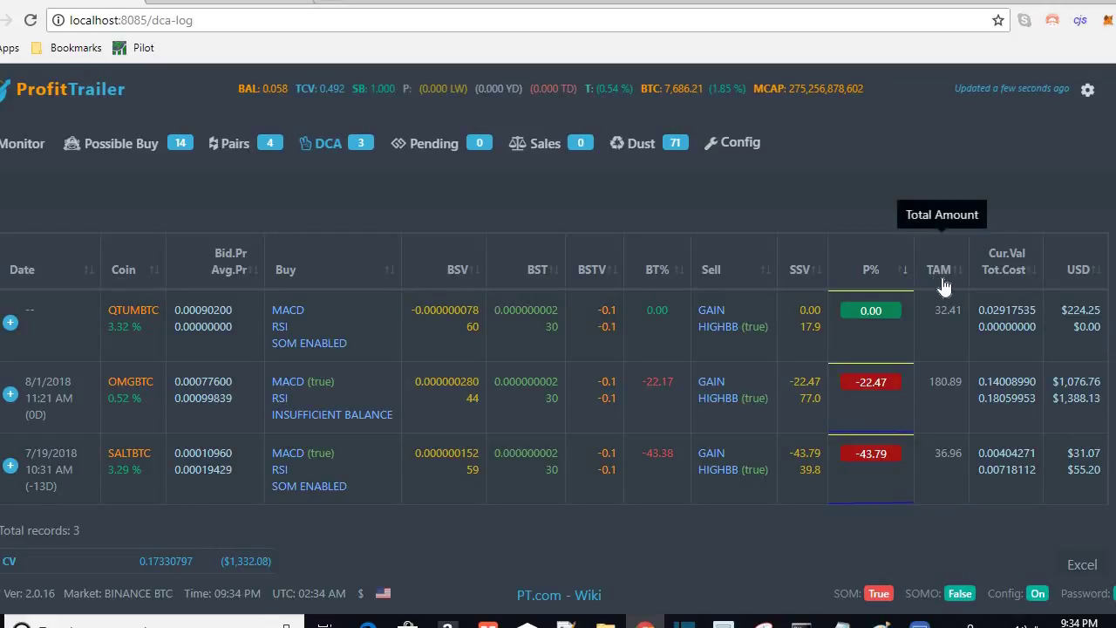
drag(927, 381, 962, 381)
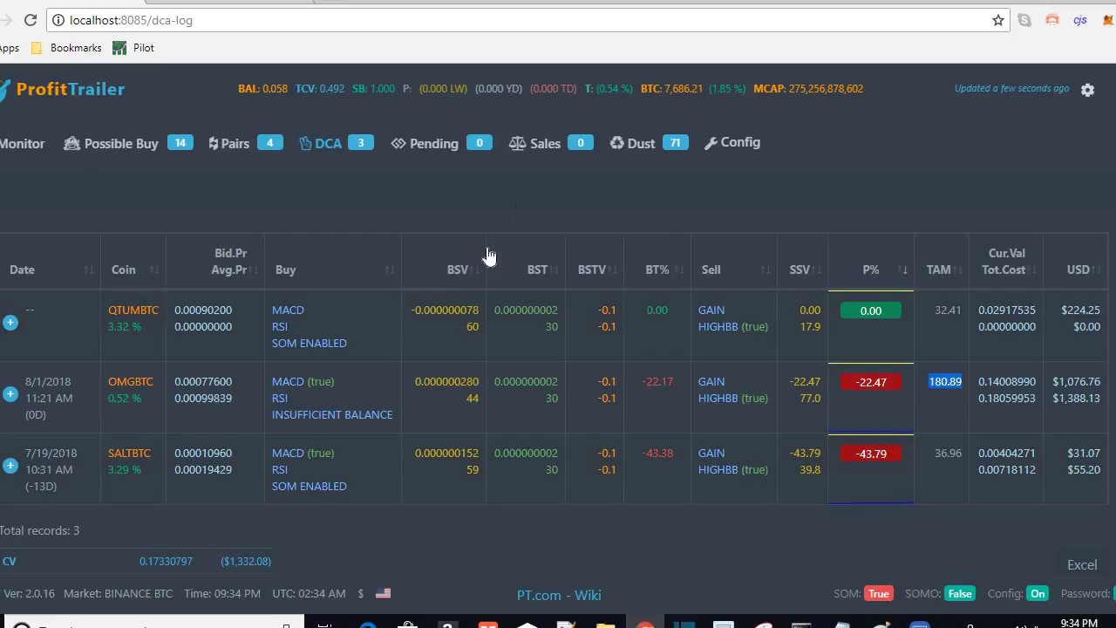
key(alt+Tab)
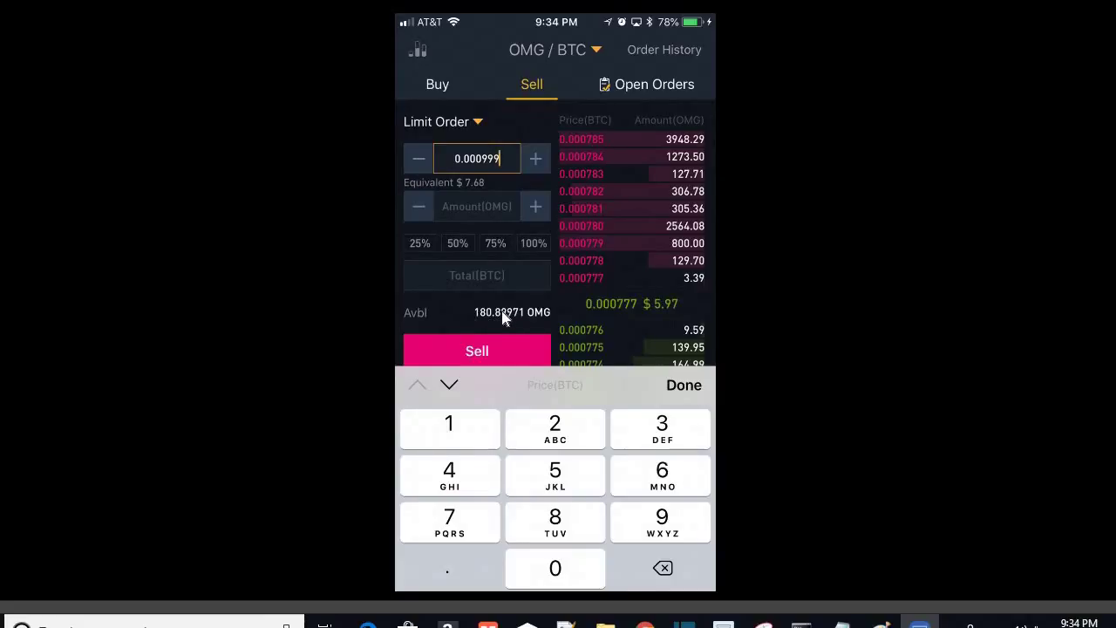
click(481, 208)
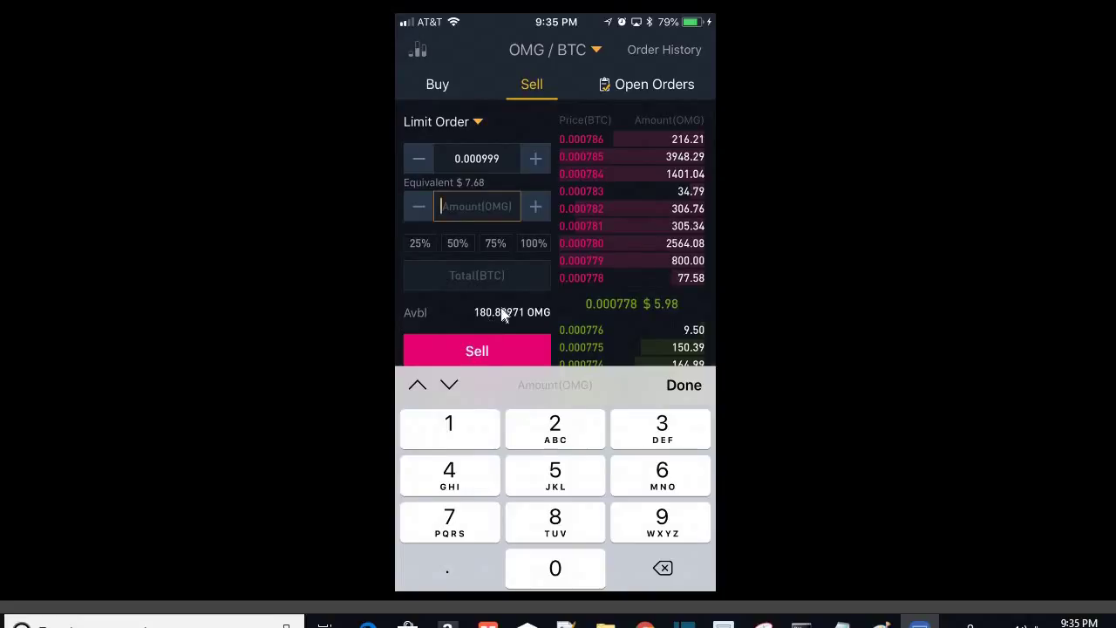
text(17)
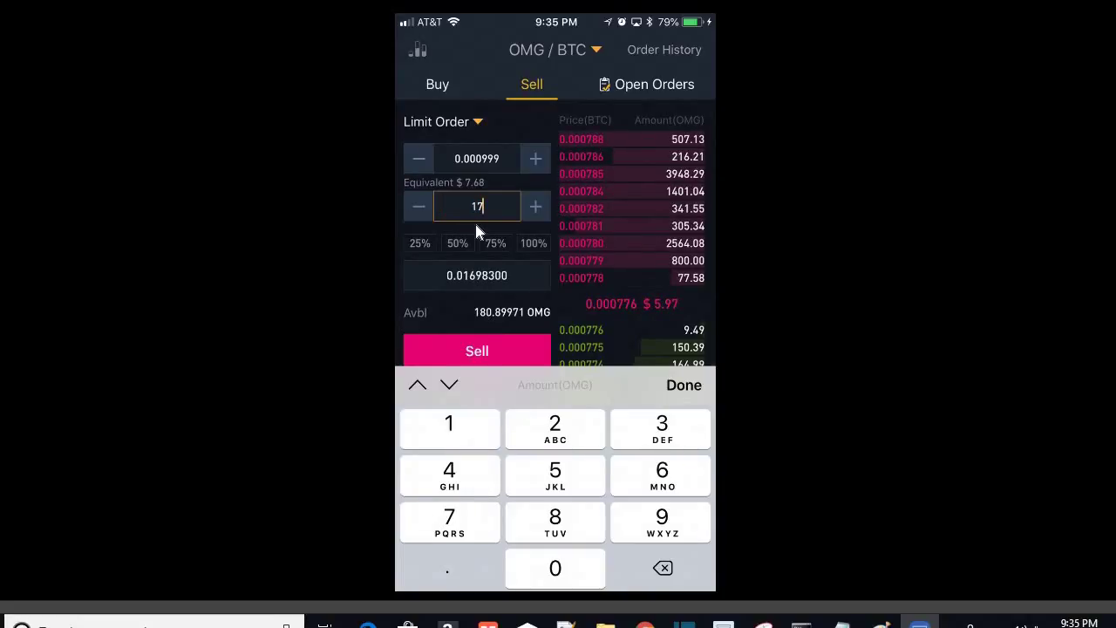
text(1)
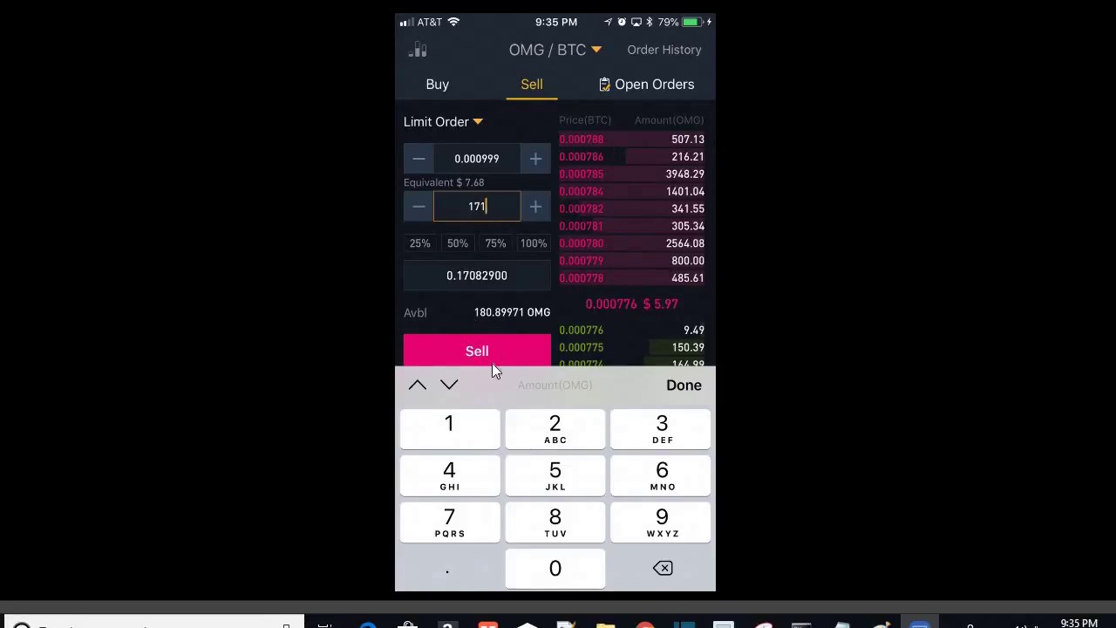
Submit the OMG / BTC limit sell order and open the list of open orders
click(529, 288)
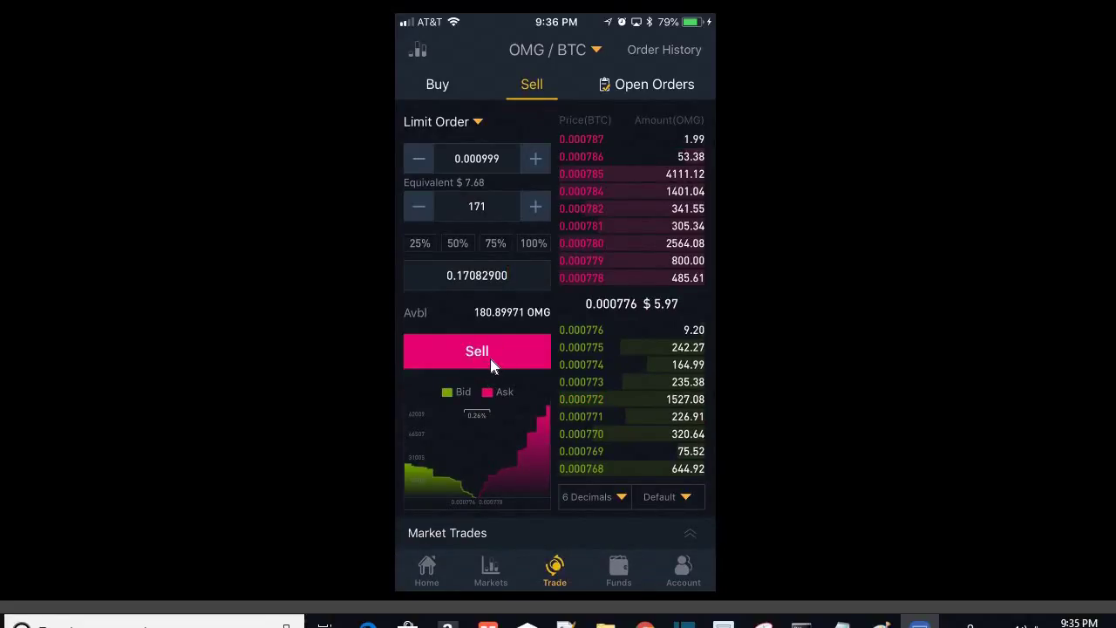
click(490, 358)
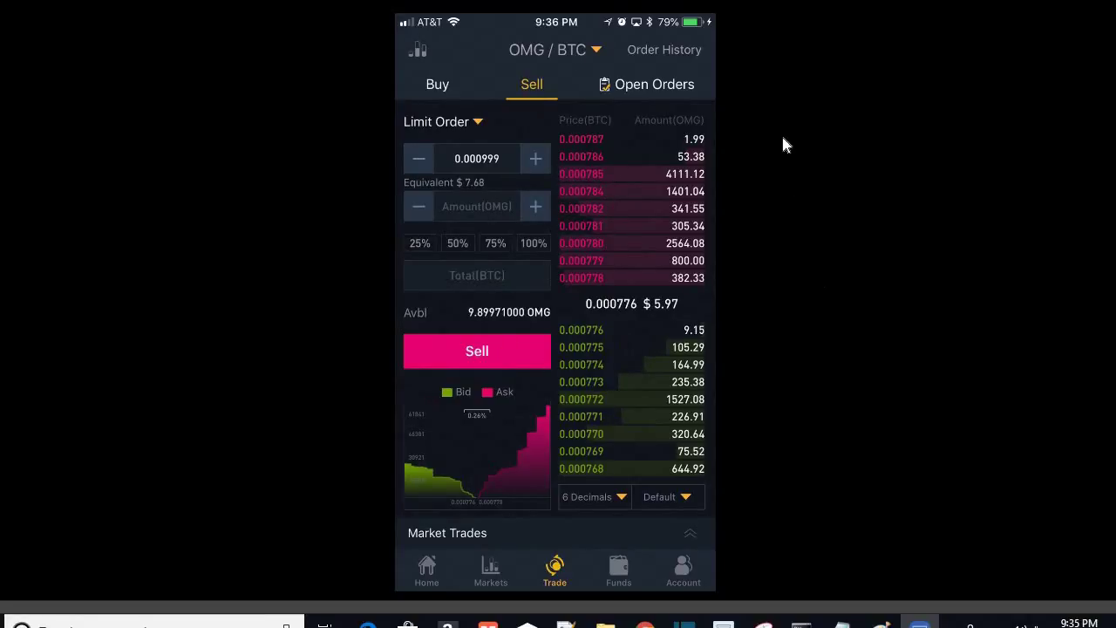
click(666, 86)
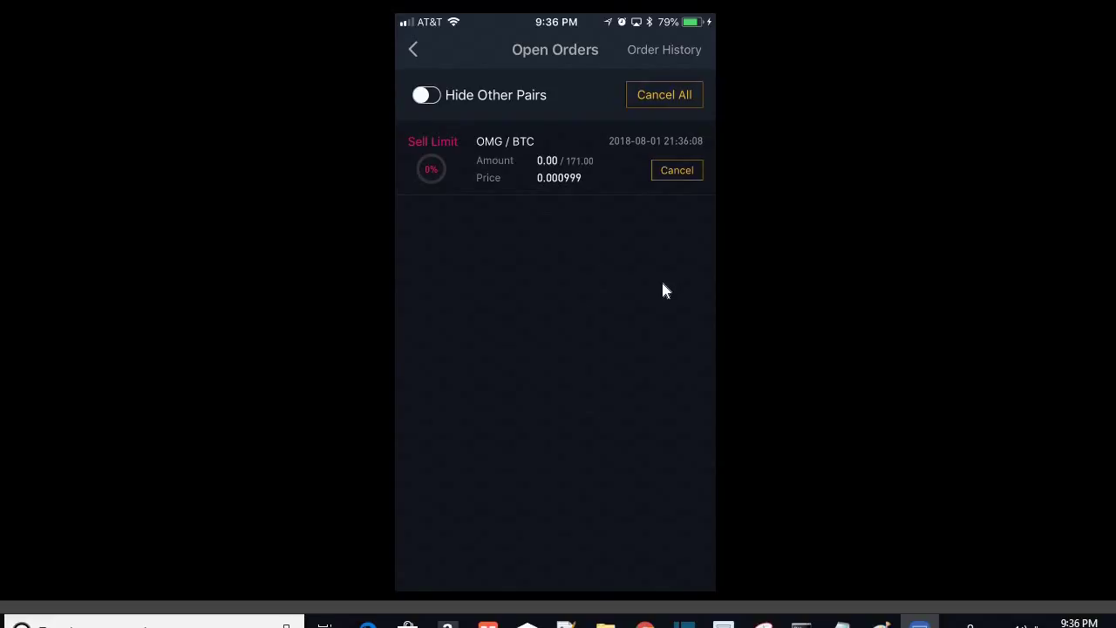
Switch to ProfitTrailer and check the OMGBTC entry in the DCA log and the records in the pending log
key(alt+Tab)
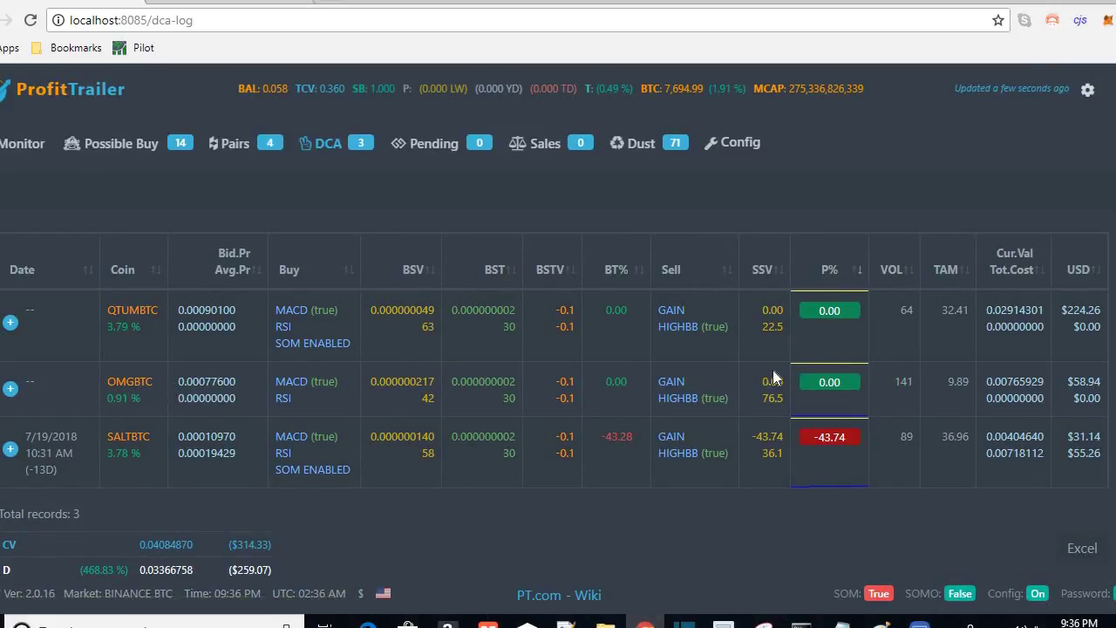
click(304, 25)
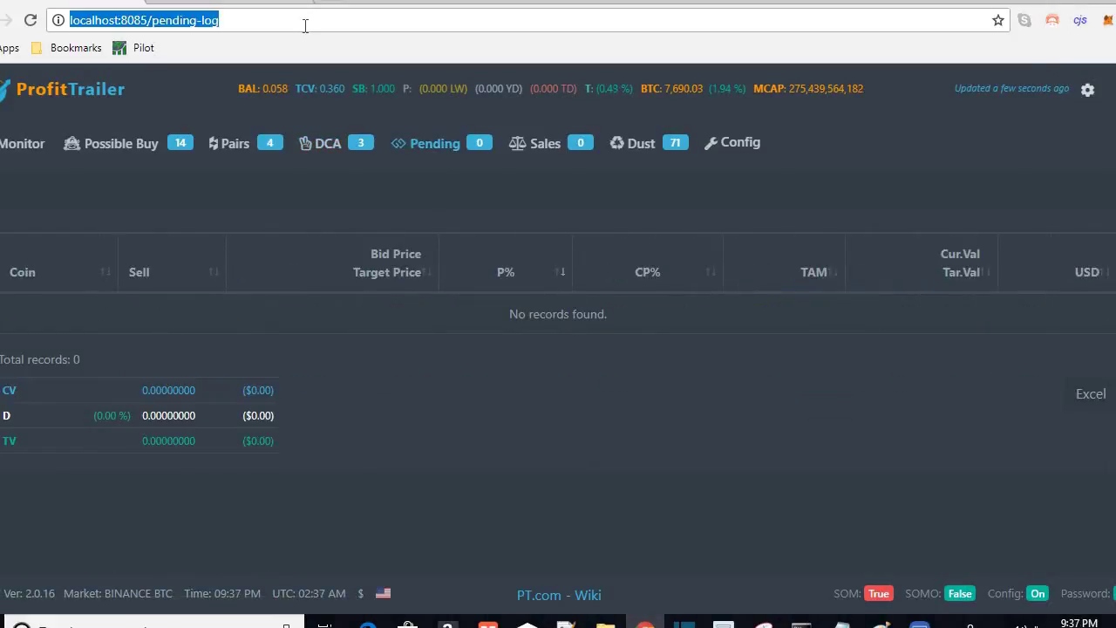
click(304, 24)
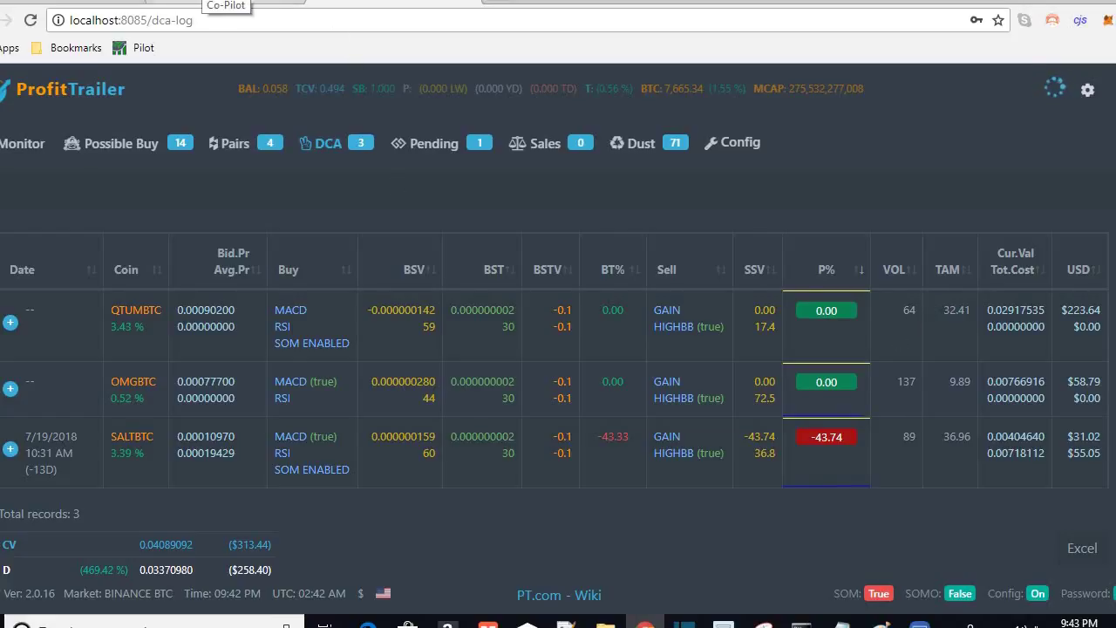
Switch to the Co-Pilot page and add QTUM as a new symbol in its pairs settings
click(221, 2)
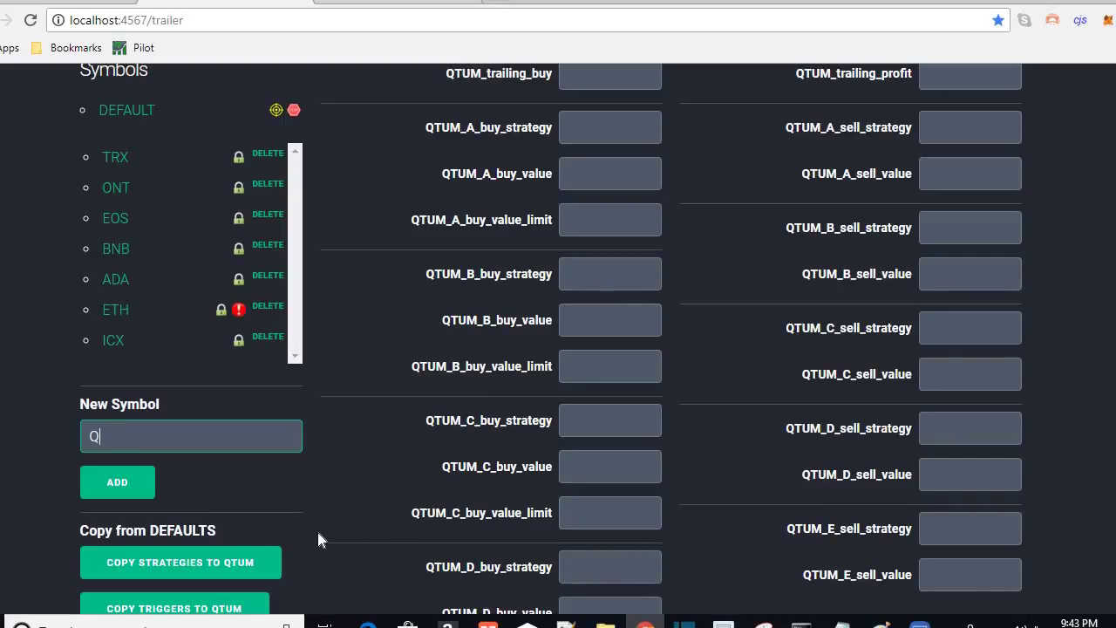
text(TUM)
click(146, 483)
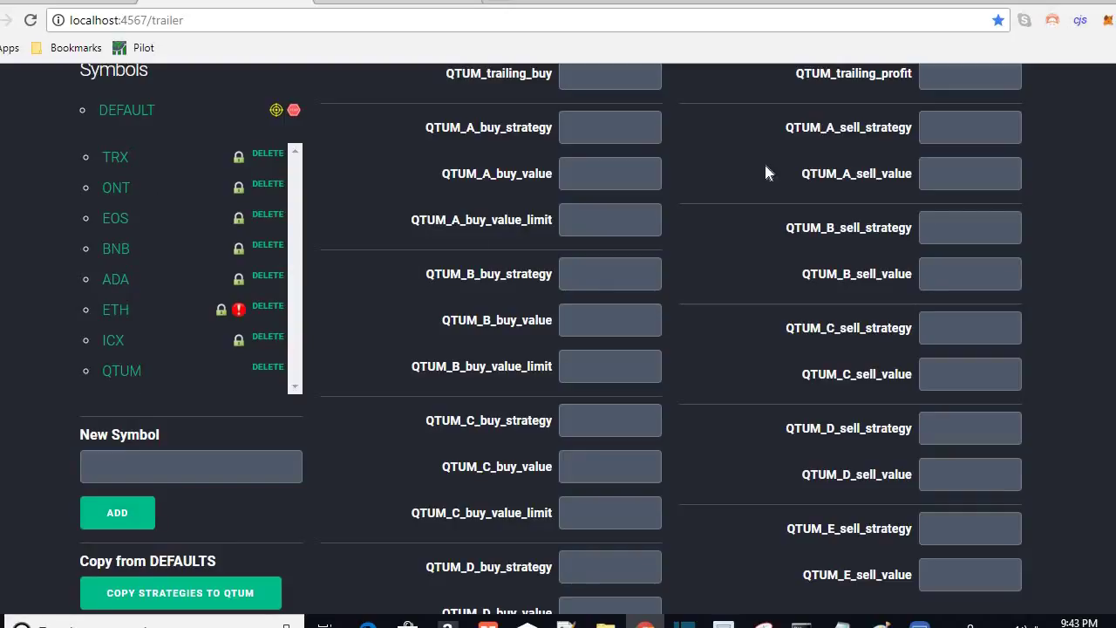
Set QTUM_trading_enabled to false and save the pairs settings
scroll(542, 179, up, 1)
scroll(543, 199, down, 3)
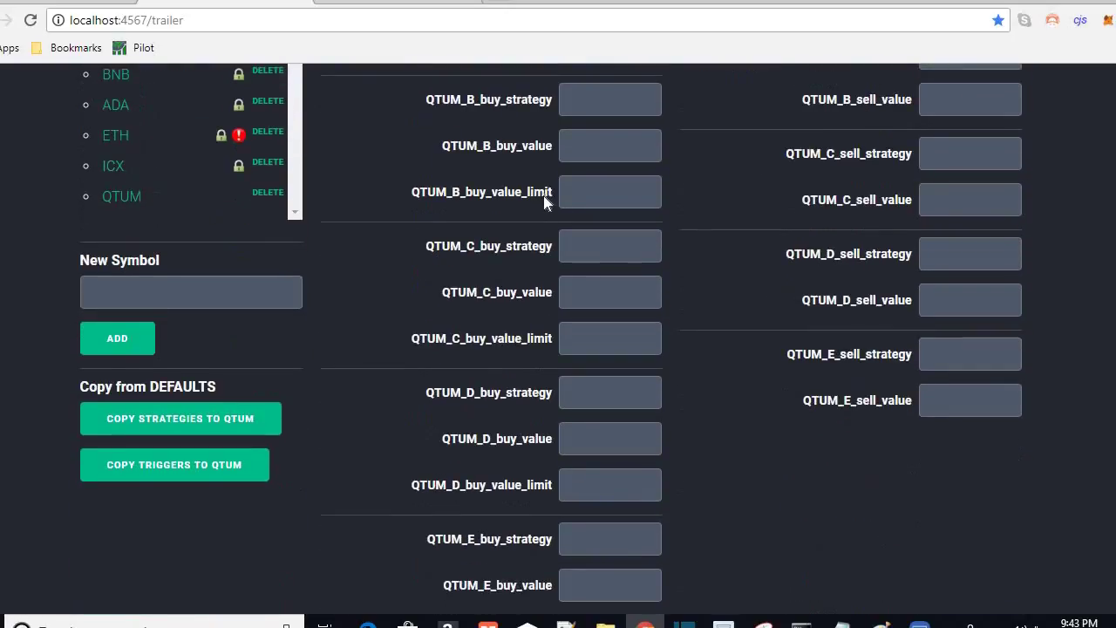
scroll(544, 195, down, 3)
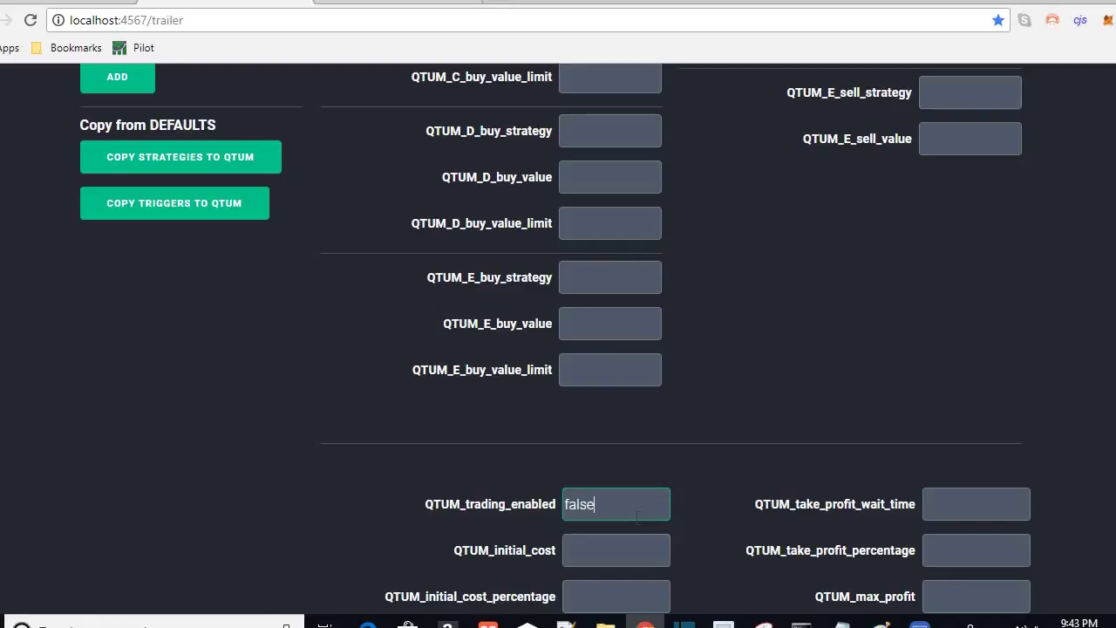
scroll(785, 248, up, 7)
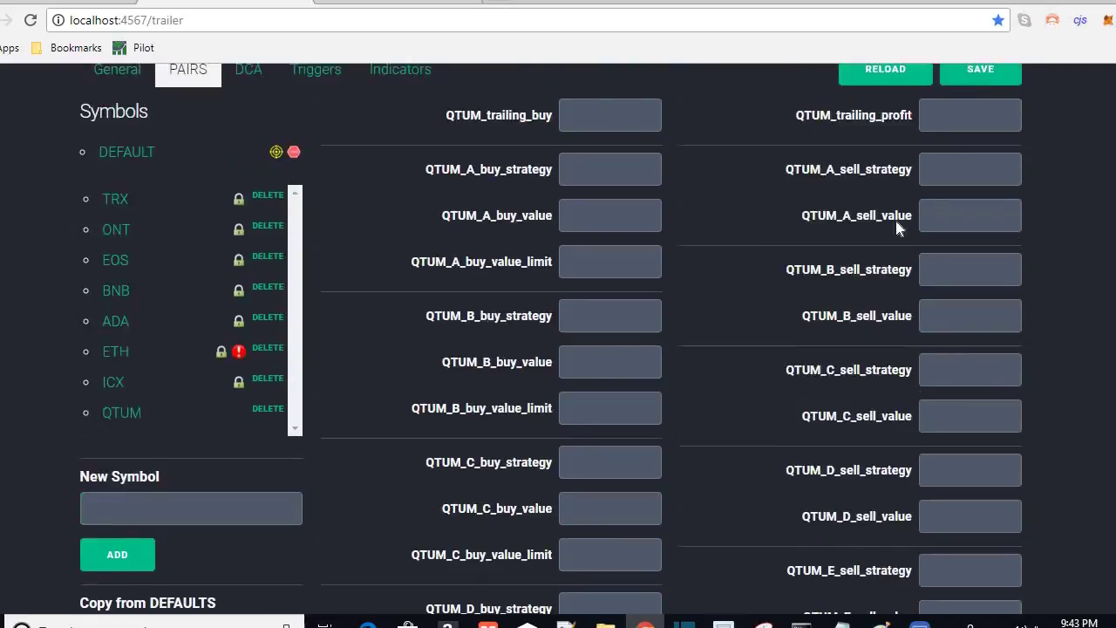
click(132, 549)
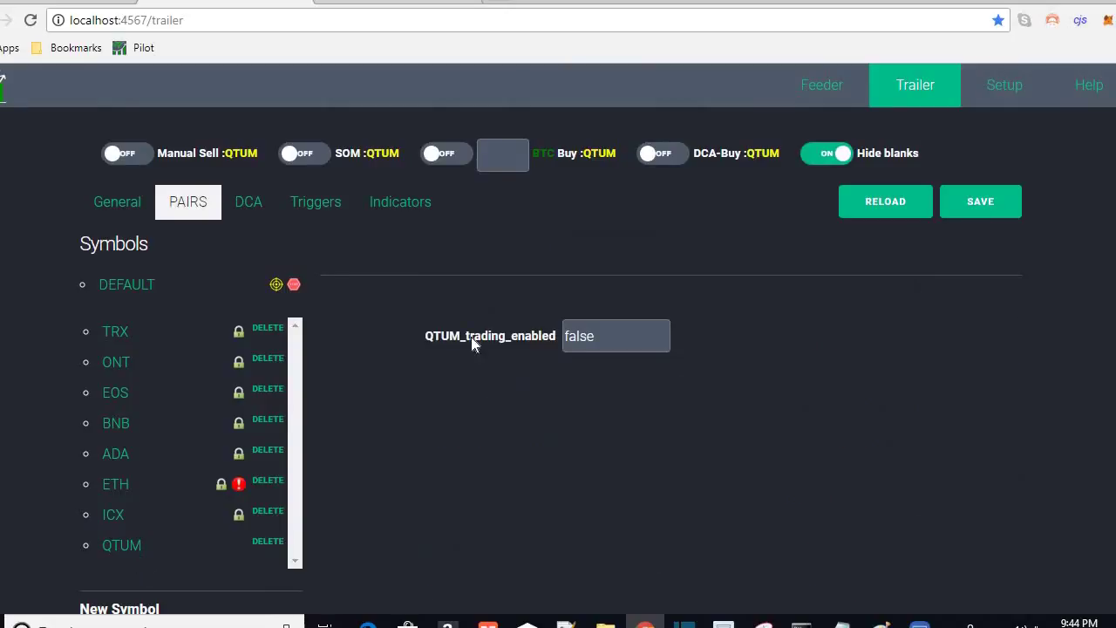
click(975, 225)
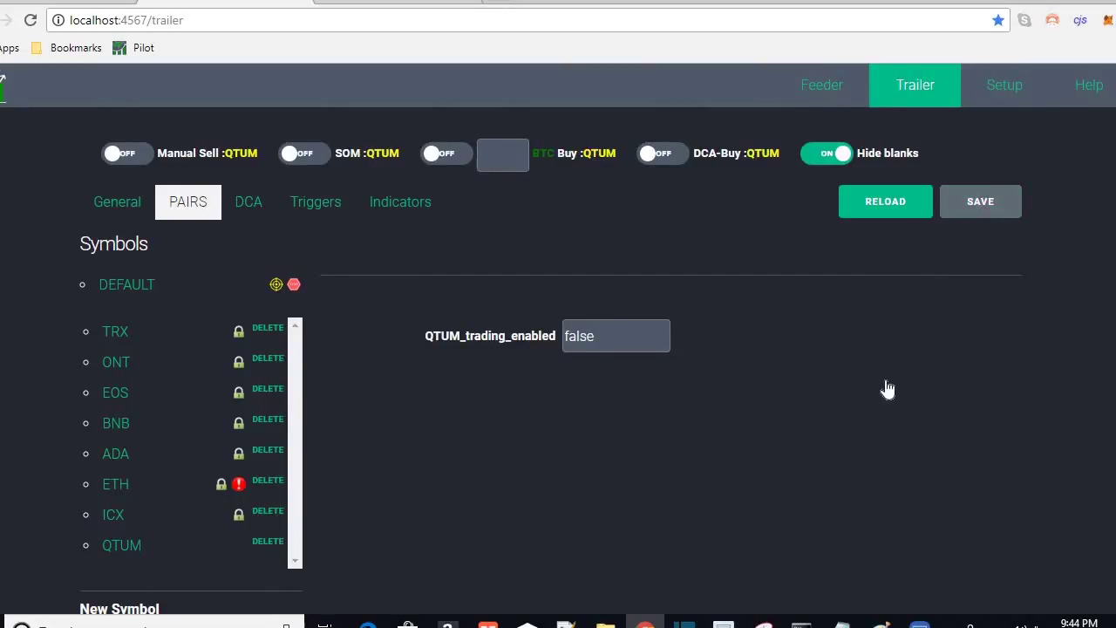
Return to the ProfitTrailer page and check which coins remain in the DCA log
click(636, 115)
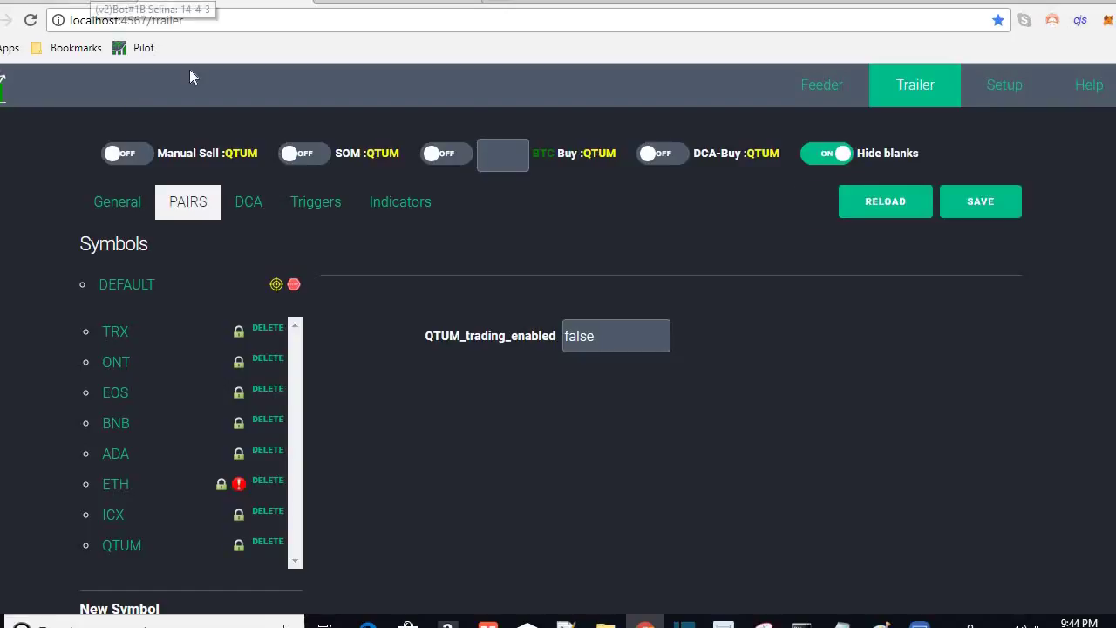
click(91, 1)
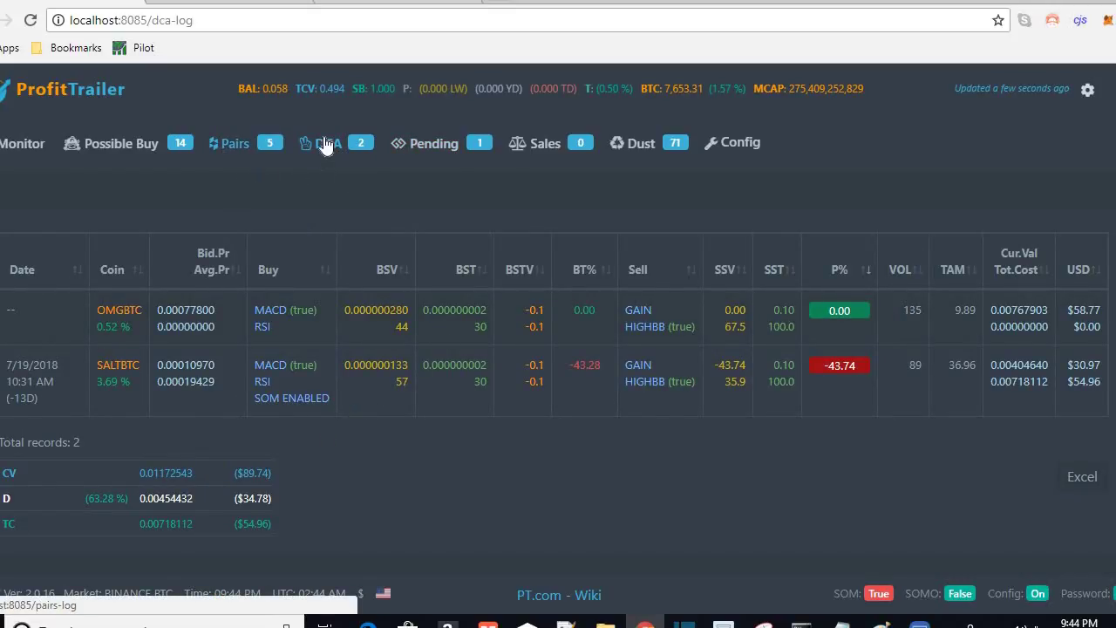
Check the OMGBTC sell order in the pending log and return to the DCA log
mouse_move(745, 145)
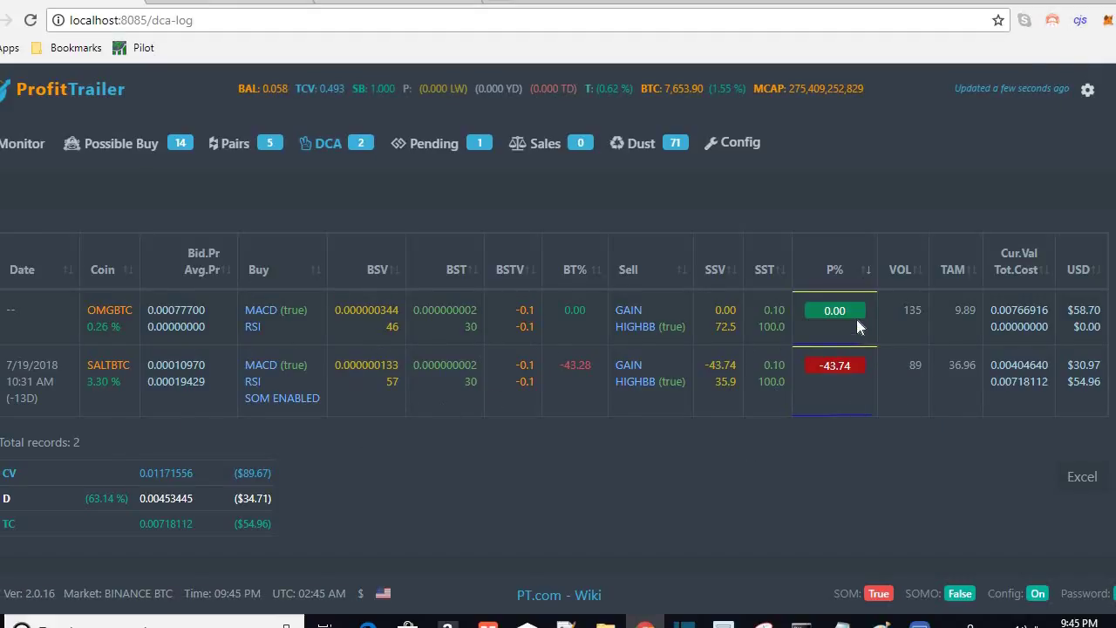
click(436, 154)
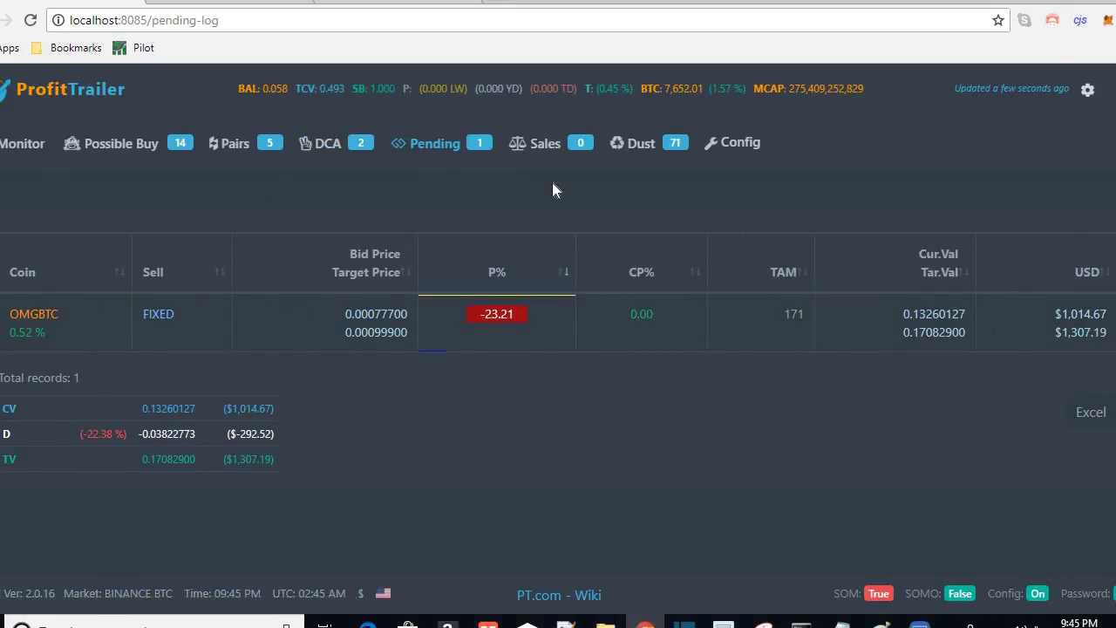
click(328, 150)
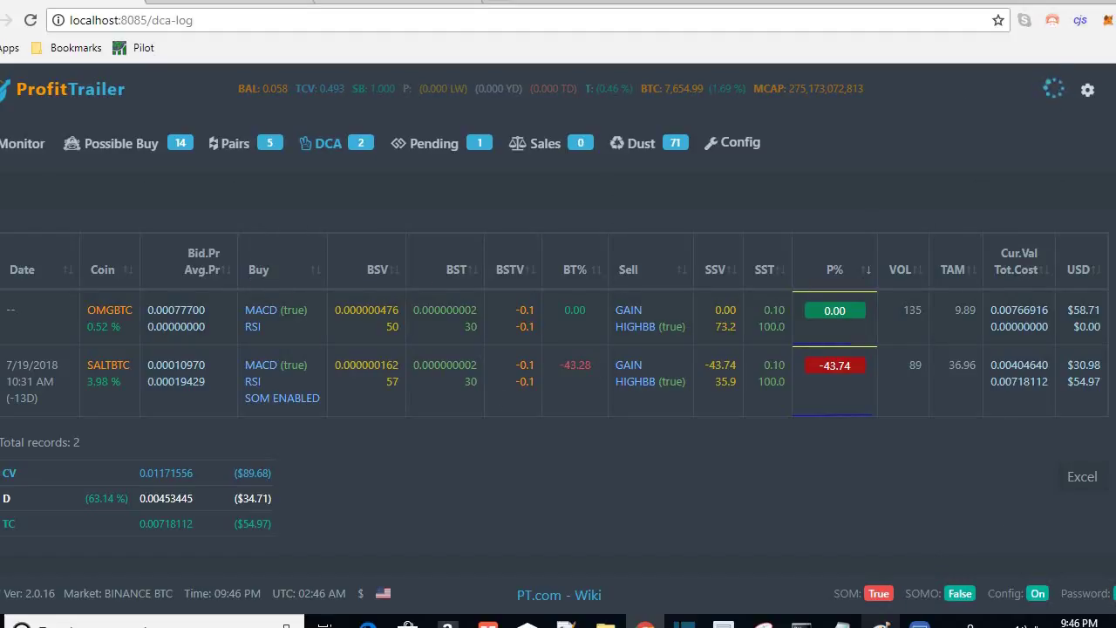
Consult the OMG/BTC bag-buster drawing in Paint, and return to ProfitTrailer to inspect OMGBTC's average price in the DCA log
click(881, 623)
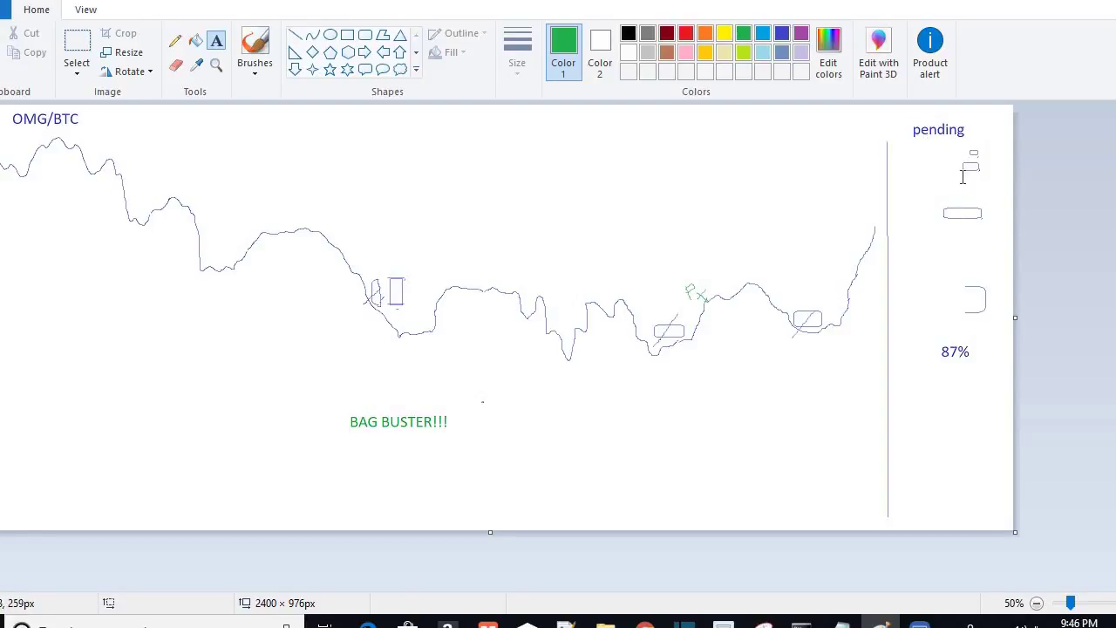
key(alt+Tab)
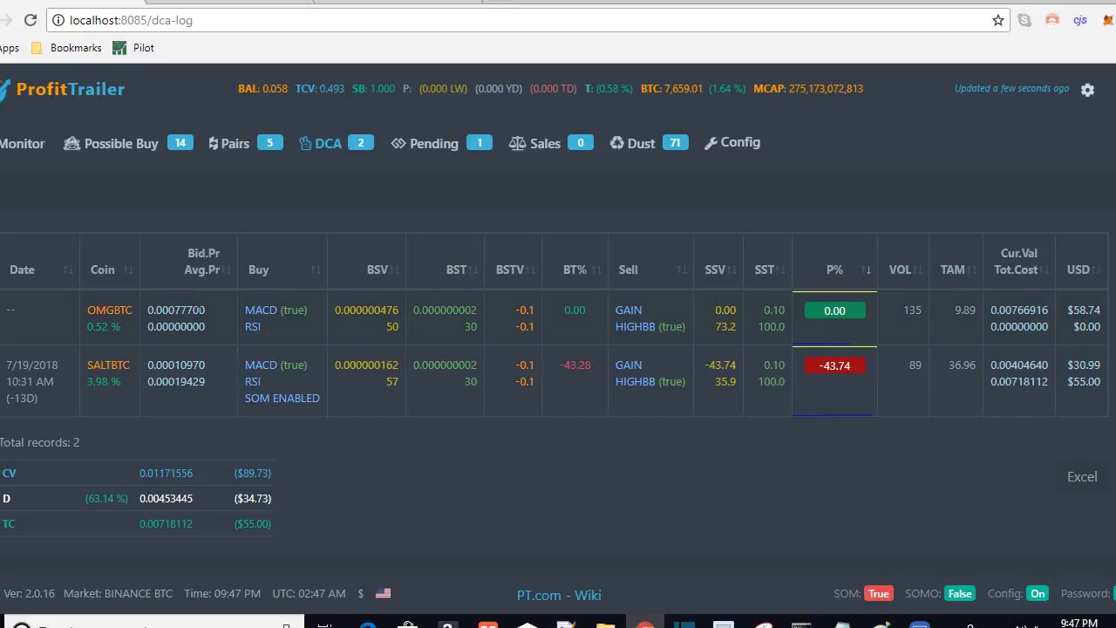
drag(145, 328, 207, 334)
drag(201, 326, 146, 326)
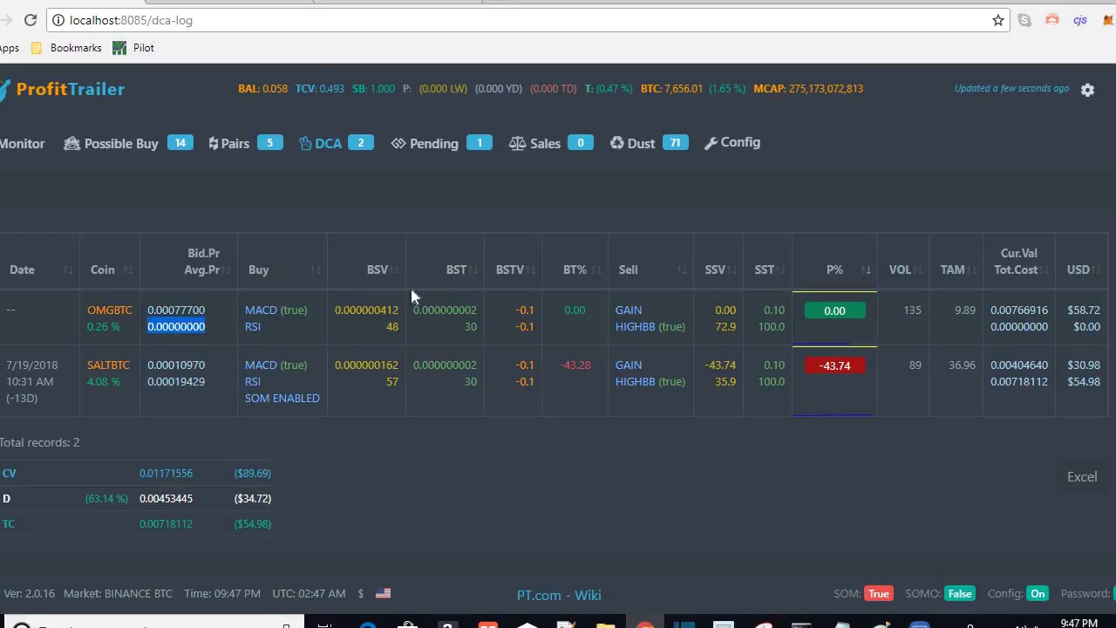
Switch to the mirrored phone screen to view the open OMG/BTC sell limit order, and return to ProfitTrailer's DCA log
key(alt+Tab)
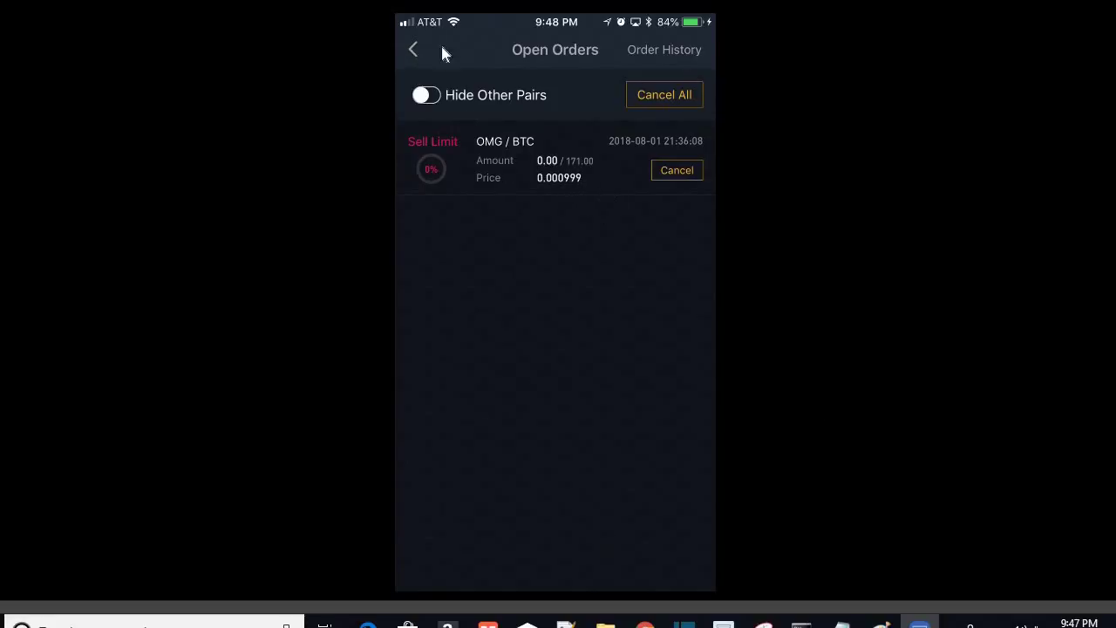
click(881, 624)
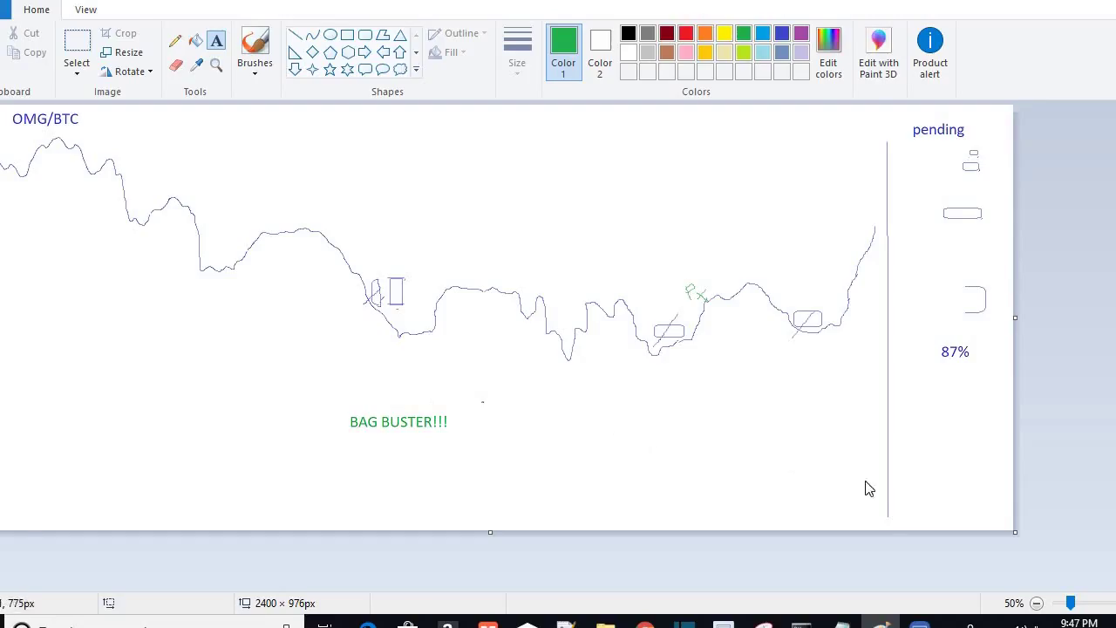
click(924, 625)
click(645, 624)
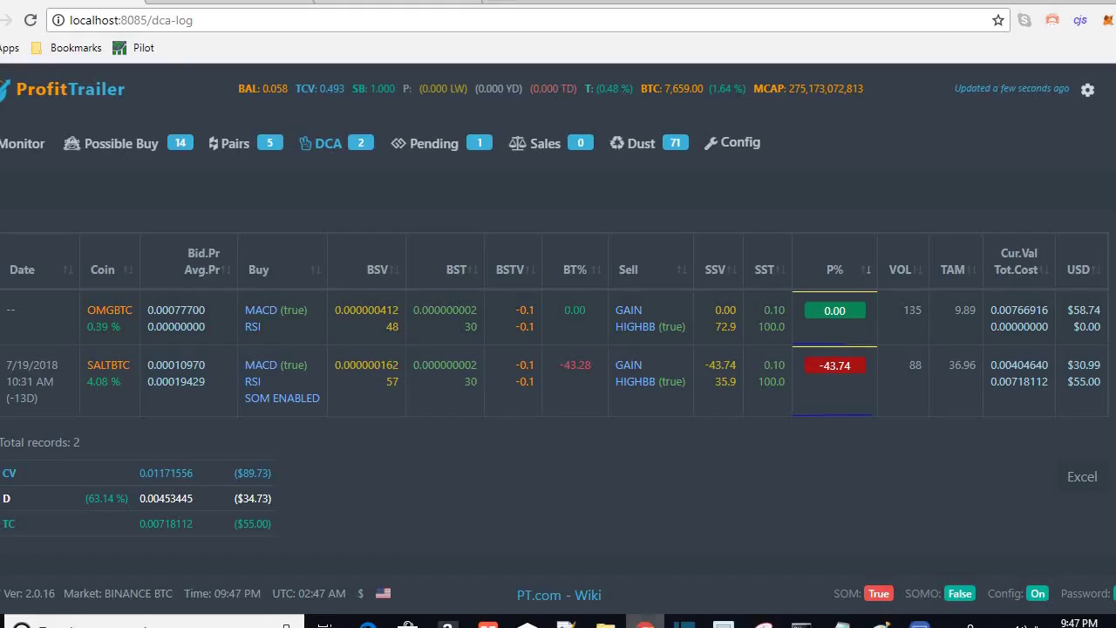
Add the line OMG_bought_price = 0.0009983 to ProfitTrailer's HotConfig and save it
click(737, 148)
drag(143, 326, 193, 326)
mouse_move(736, 143)
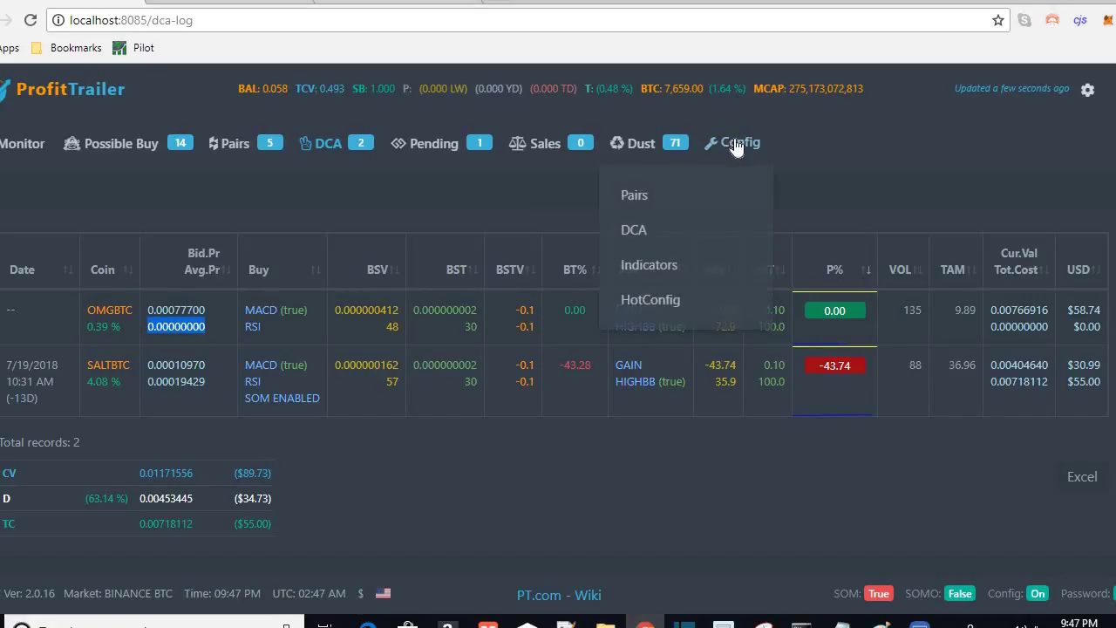
click(681, 302)
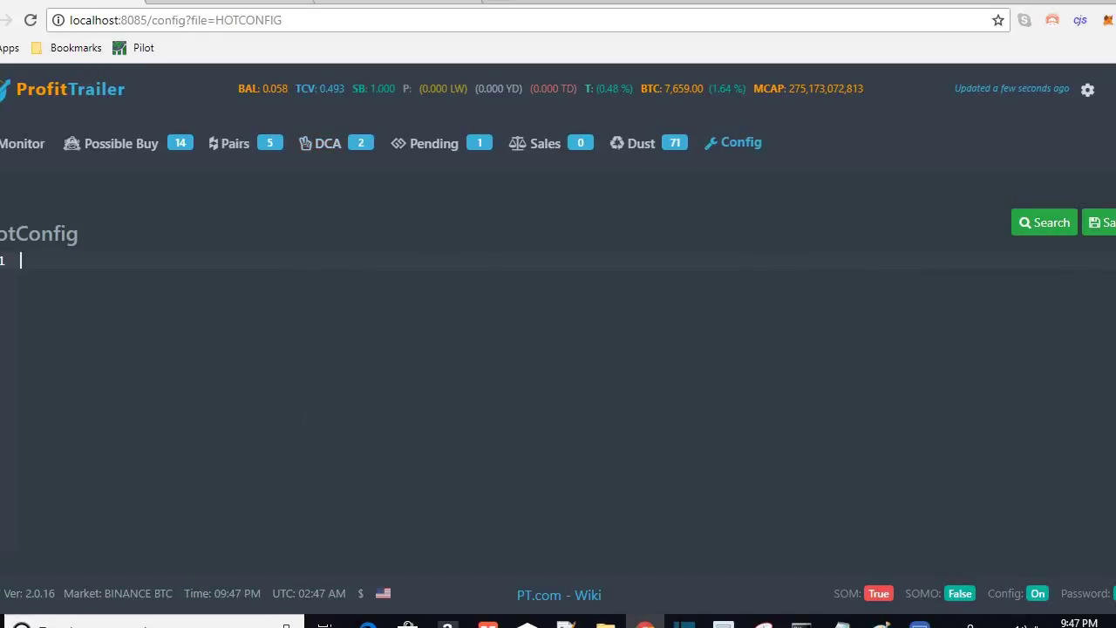
text(OMG_)
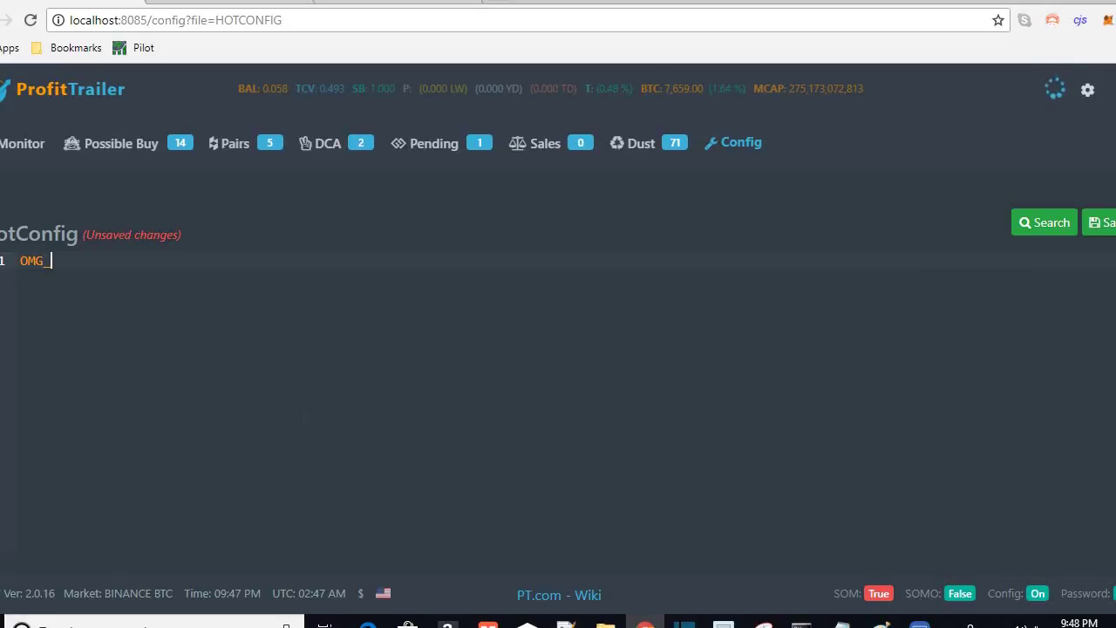
text(bought_price = 0.0)
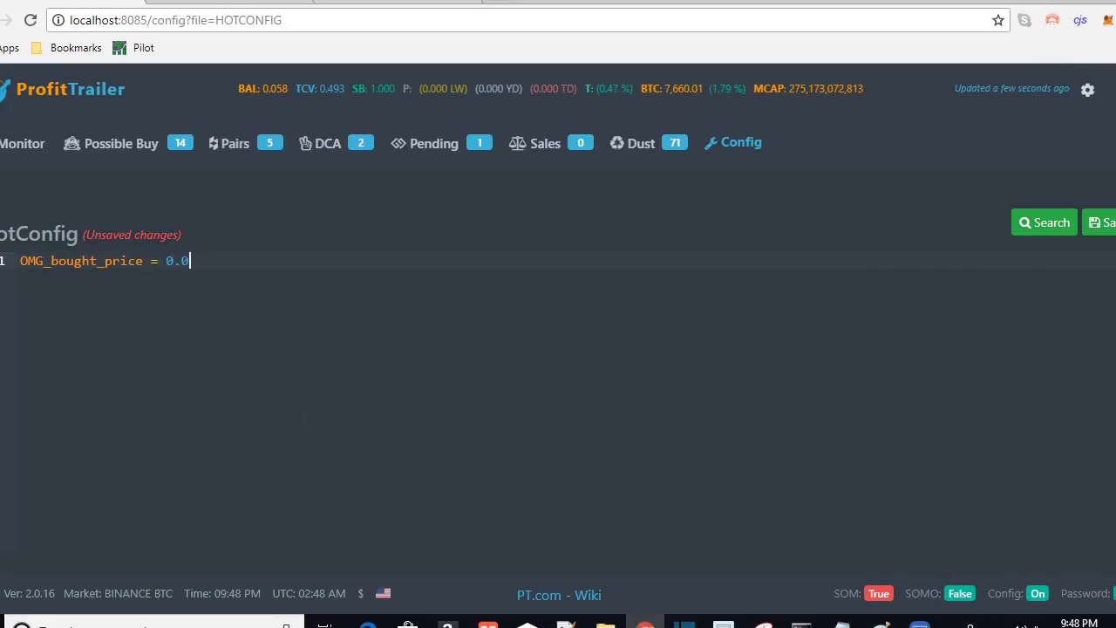
text(009983)
click(1098, 222)
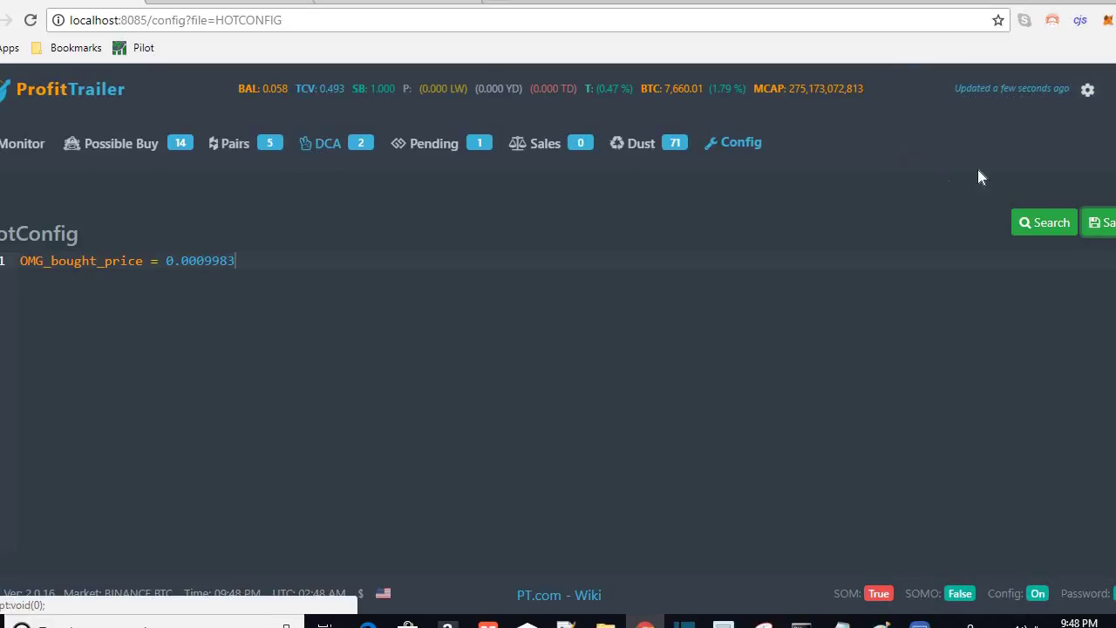
Return to the DCA log and check OMGBTC's average price and buy strategies
click(329, 144)
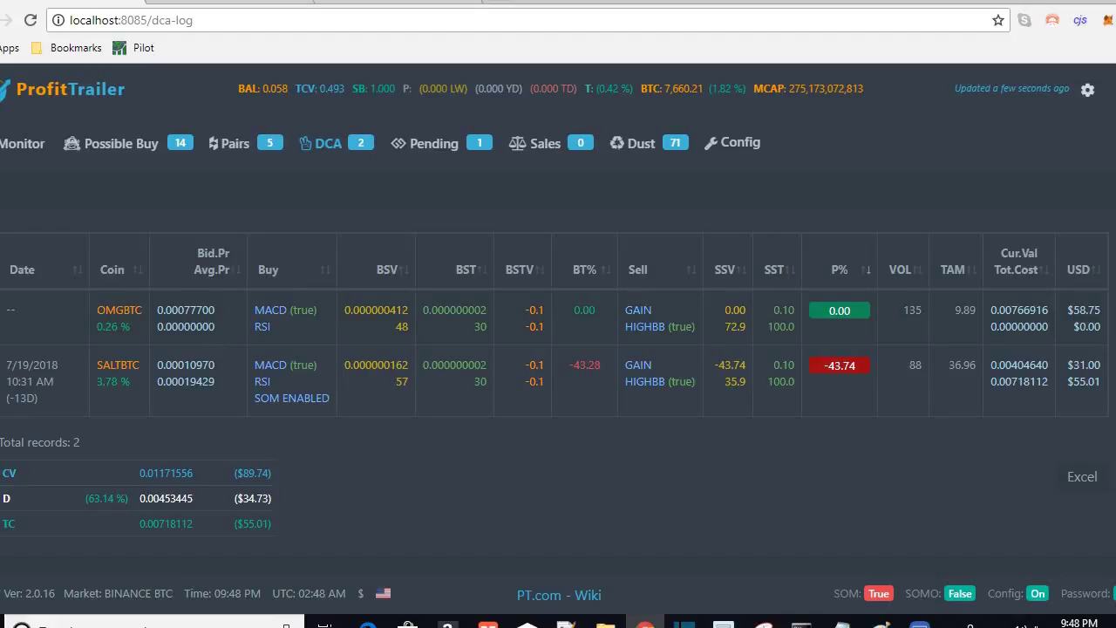
drag(217, 327, 157, 327)
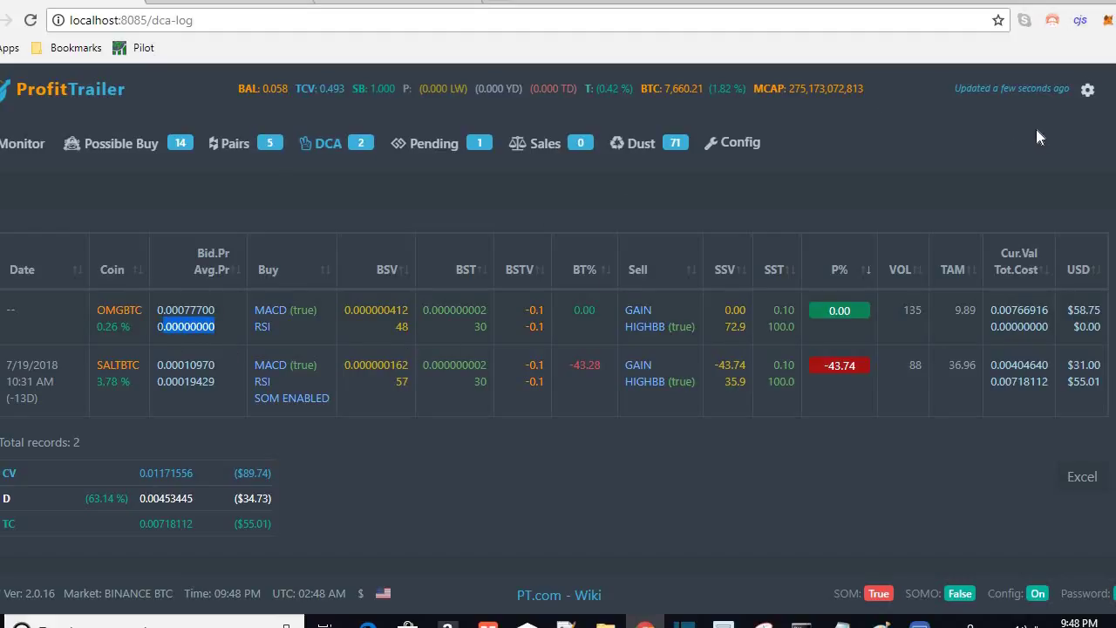
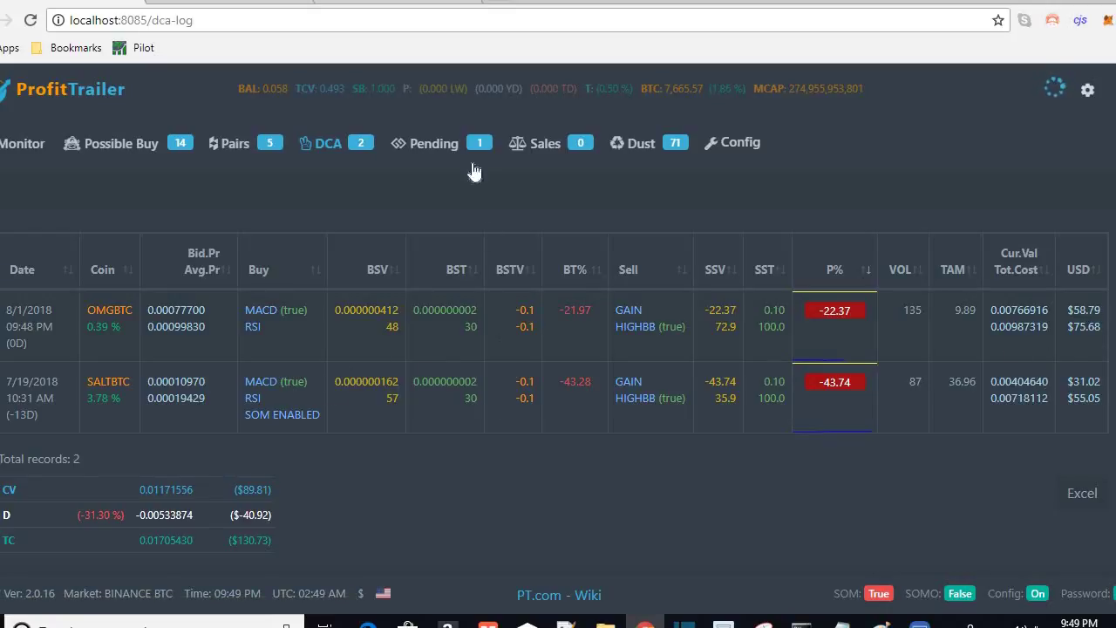
drag(238, 312, 300, 332)
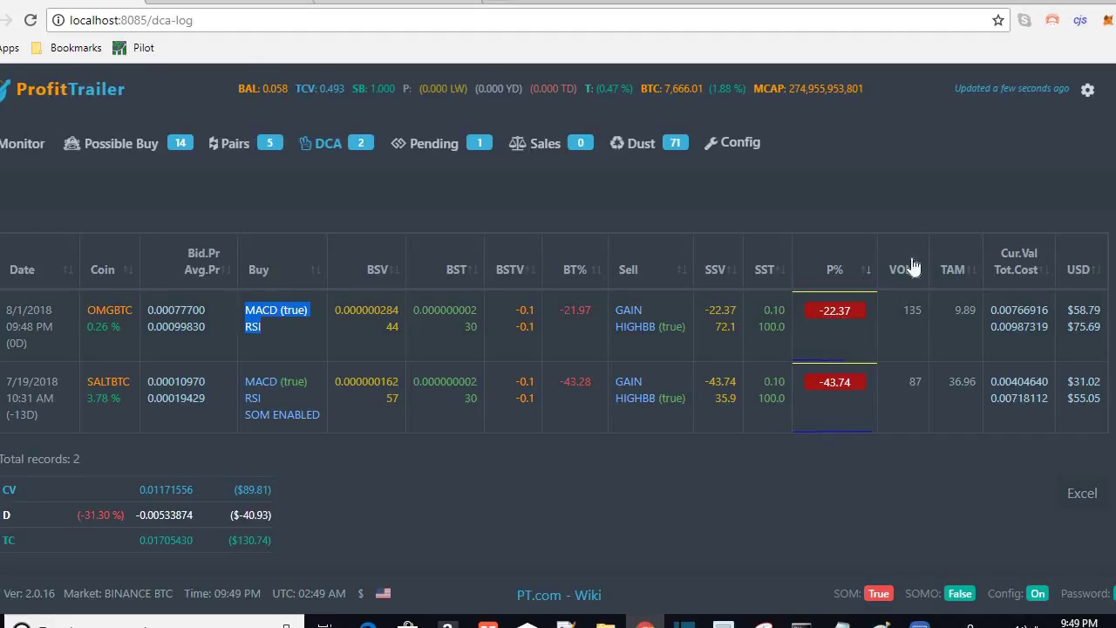
Switch to Co-Pilot and review the DEFAULT pairs settings and the DEFAULT DCA trailing buy and A buy strategy settings
key(ctrl+Tab)
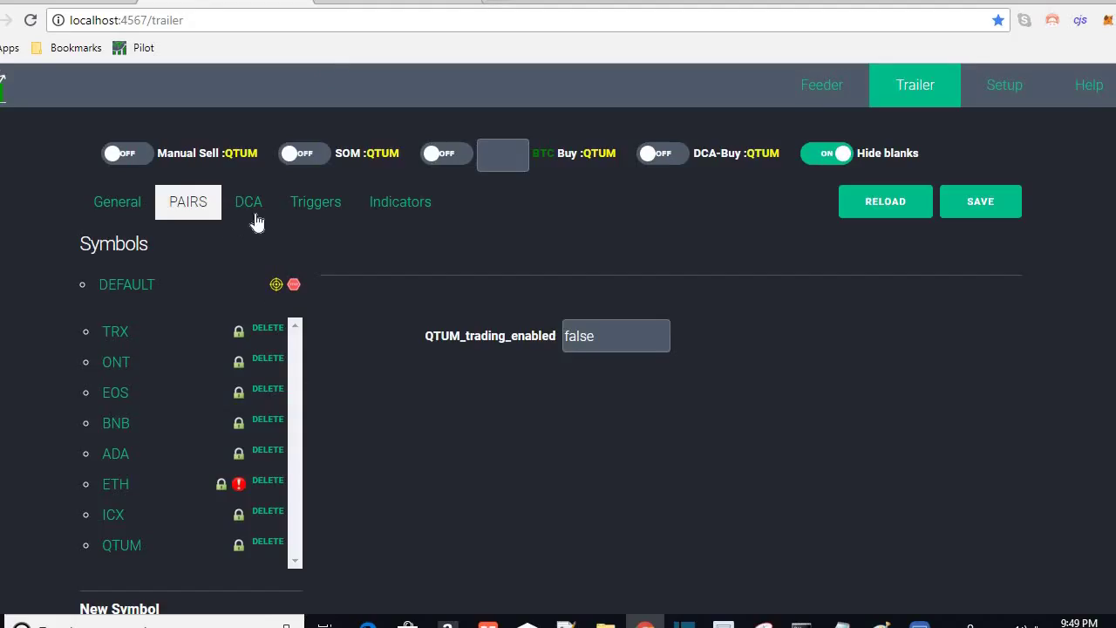
click(227, 218)
click(195, 214)
click(122, 286)
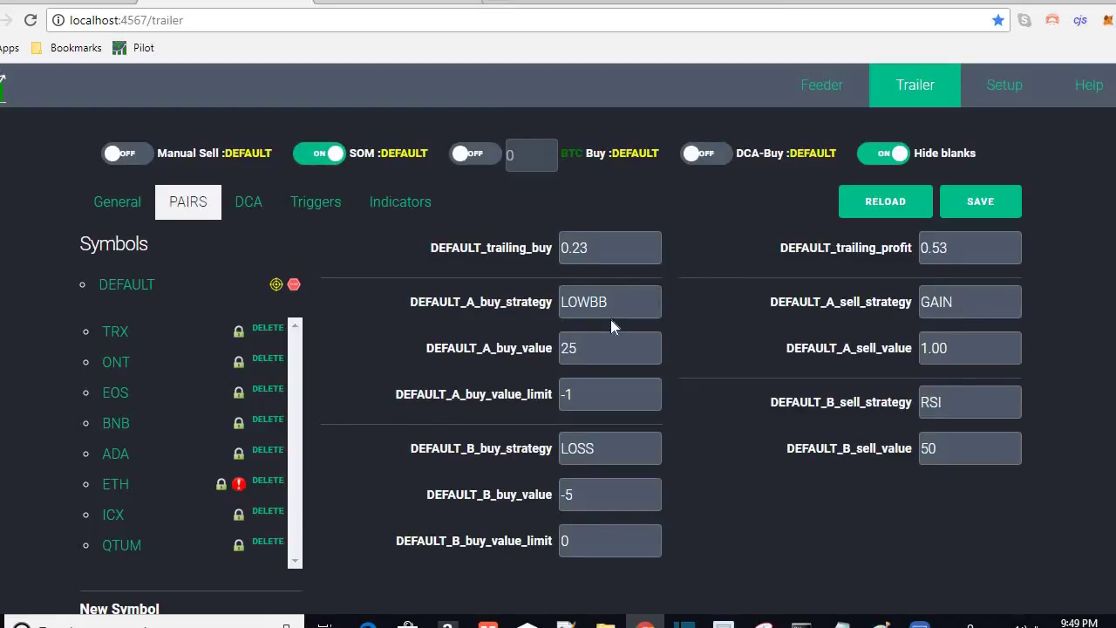
click(248, 201)
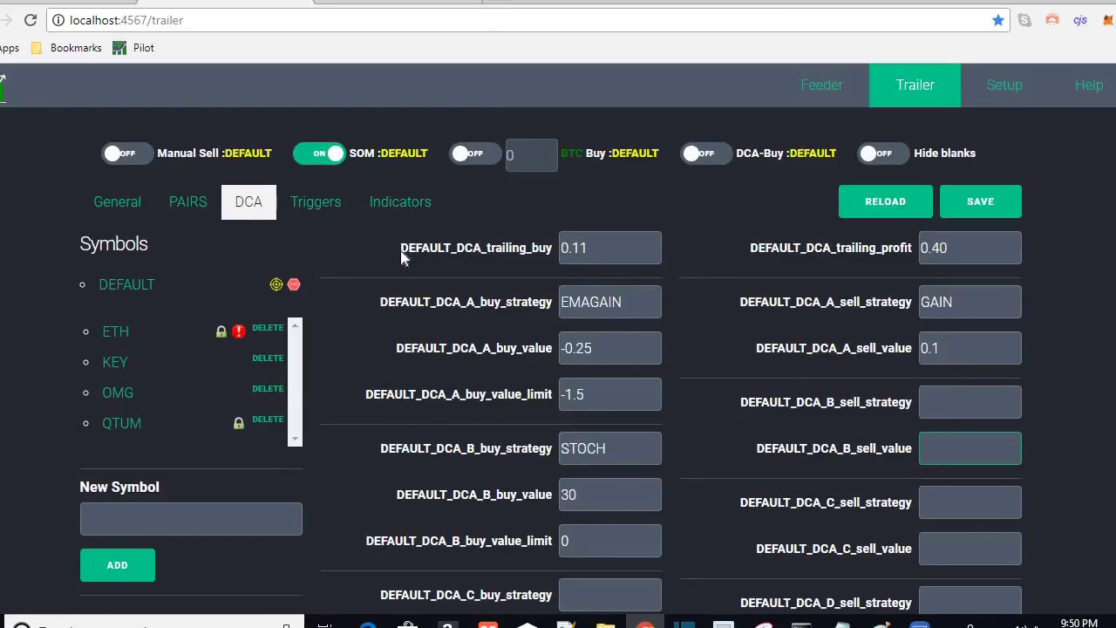
drag(400, 251, 451, 250)
drag(378, 304, 446, 302)
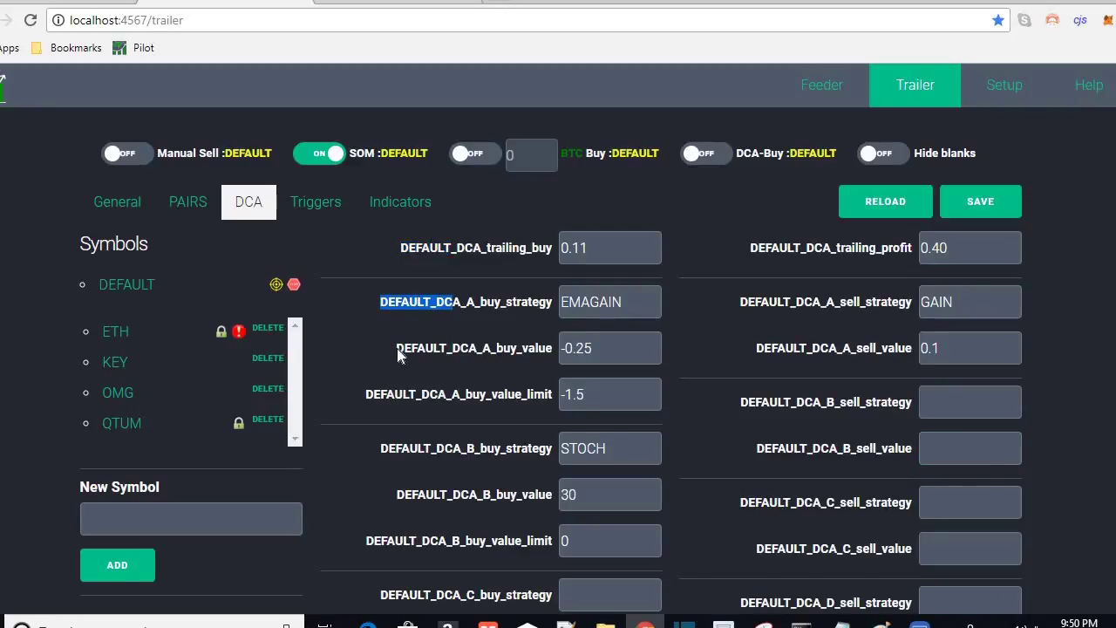
drag(397, 349, 454, 349)
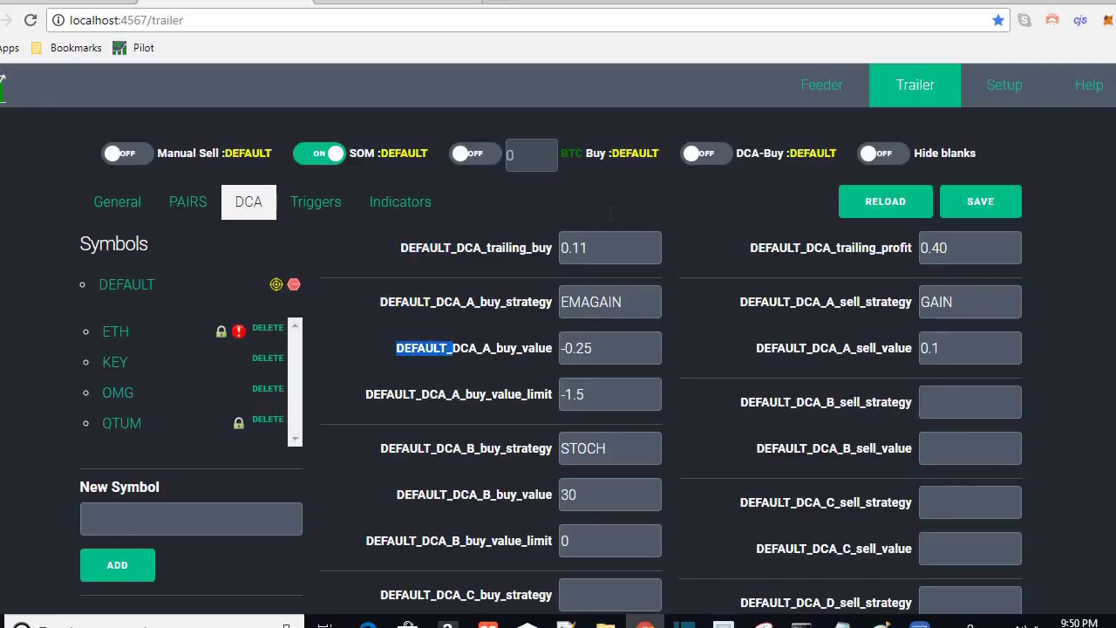
Set OMG's DCA trailing buy to 0.11 and its A buy strategy to EMAGAIN with value -0.25 and value limit -1.5
click(110, 403)
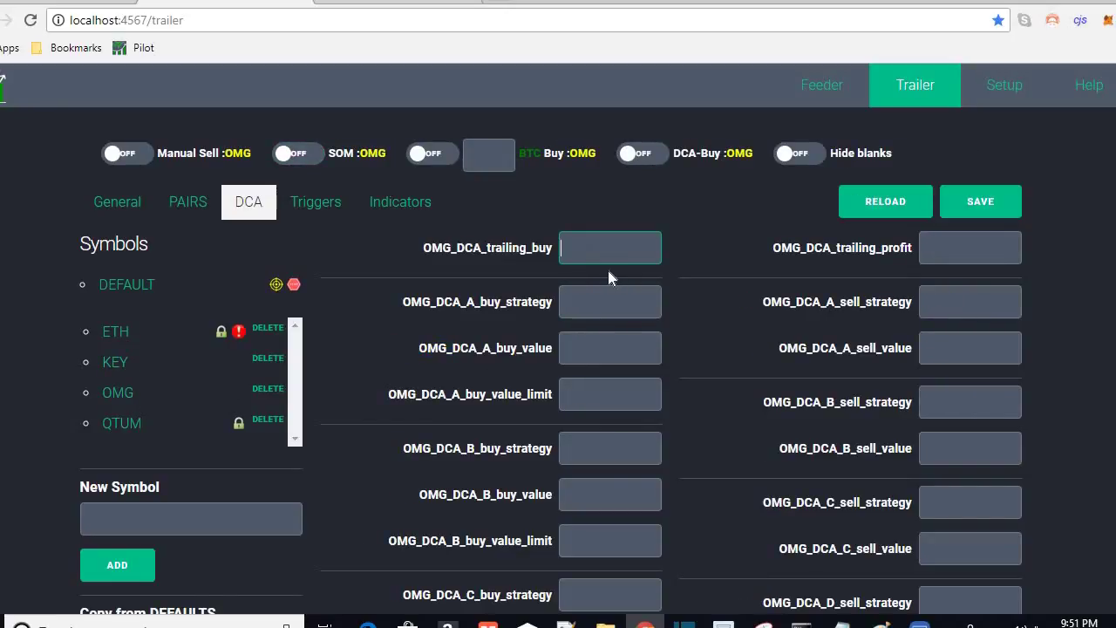
text(0)
text(EMAGAIN)
click(610, 348)
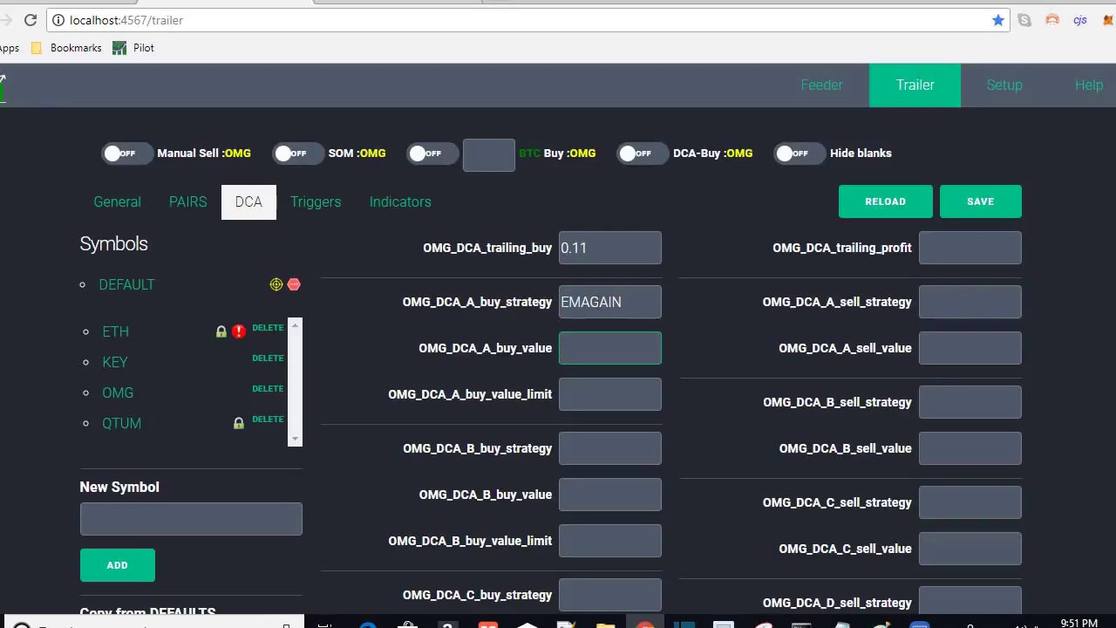
text(0.0)
key(BackSpace)
text(15)
key(Tab)
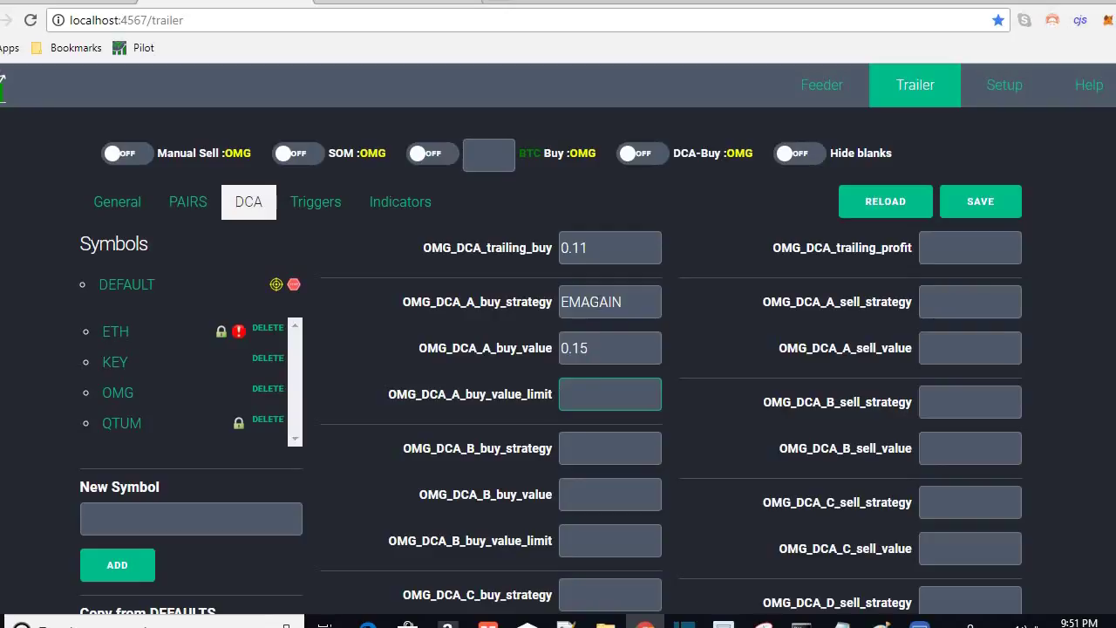
text(-)
text(-)
text(1.5)
Set OMG's DCA B buy strategy to STOCH with a buy value of 30 and a value limit of 0
click(579, 458)
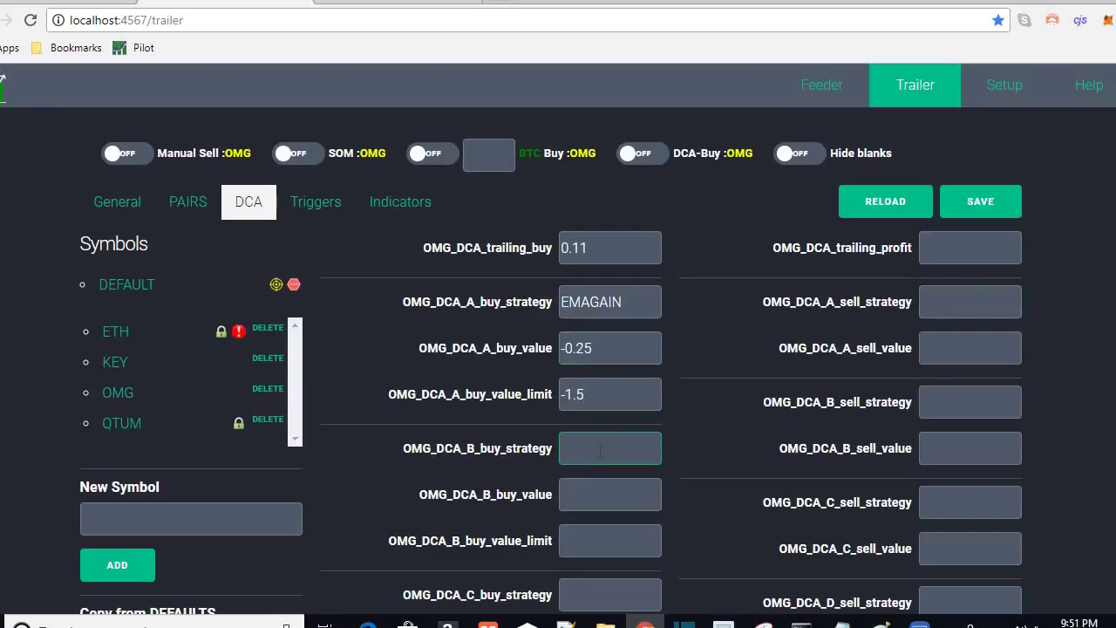
text(STCH)
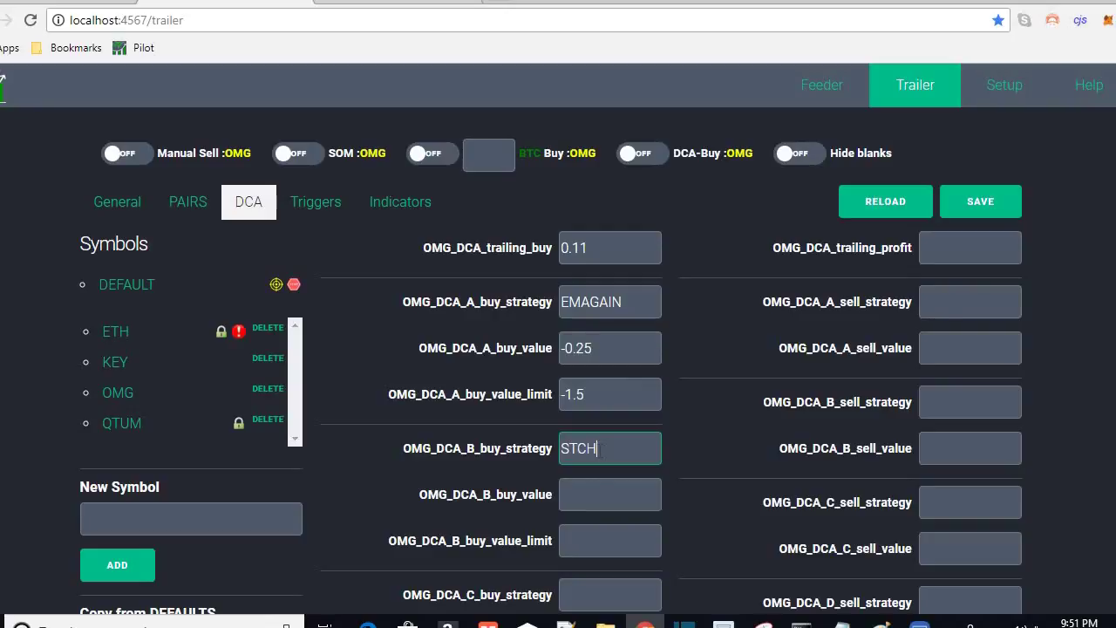
key(BackSpace)
key(BackSpace)
text(OCH)
key(Tab)
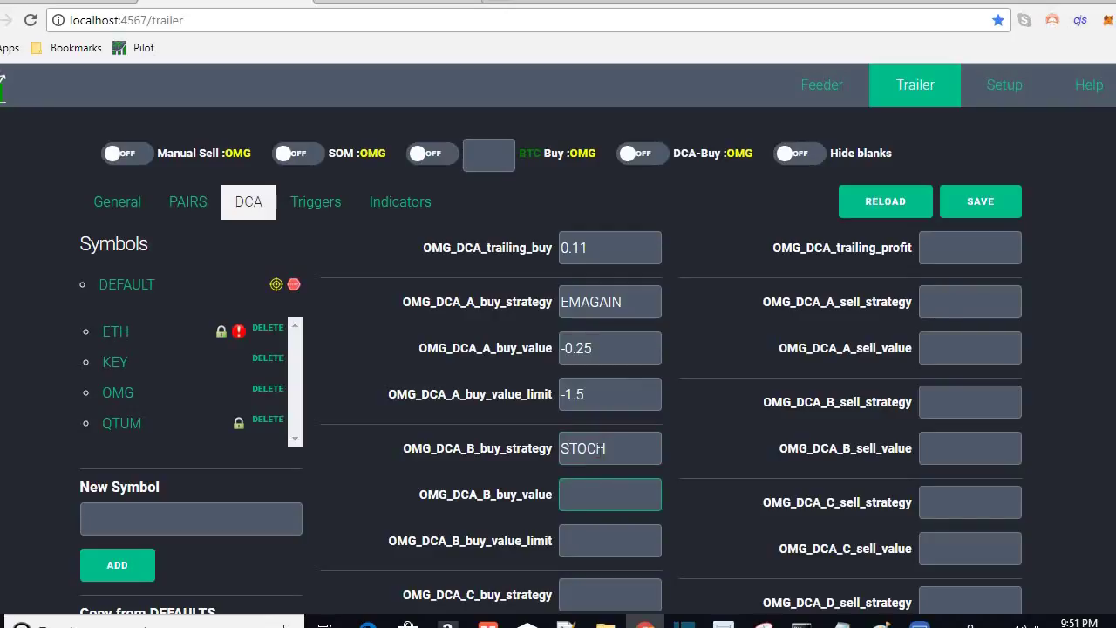
text(30)
text(0)
key(Tab)
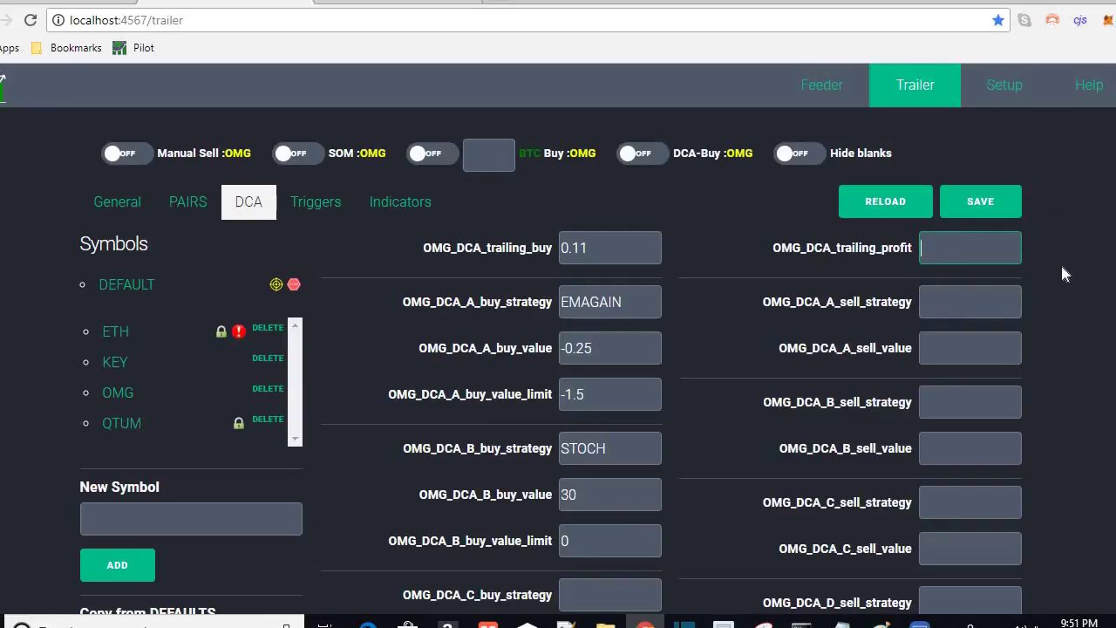
Set OMG_DCA_trailing_profit to 0.10
text(0.0)
key(BackSpace)
text(15)
key(BackSpace)
text(0)
Set OMG's DCA A sell strategy to GAIN with a sell value of 0.05
click(974, 303)
text(GAIN)
text(0.)
text(10)
drag(939, 348, 960, 340)
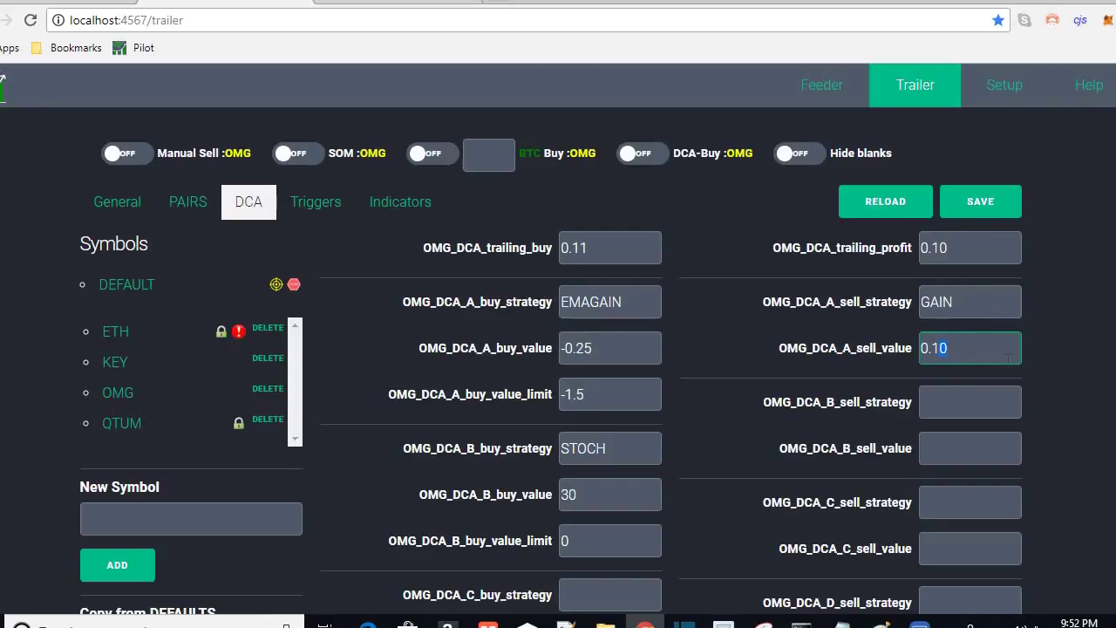
key(BackSpace)
key(BackSpace)
text(05)
key(Tab)
click(977, 353)
Save the OMG DCA settings and confirm saving the values
click(986, 203)
click(1001, 211)
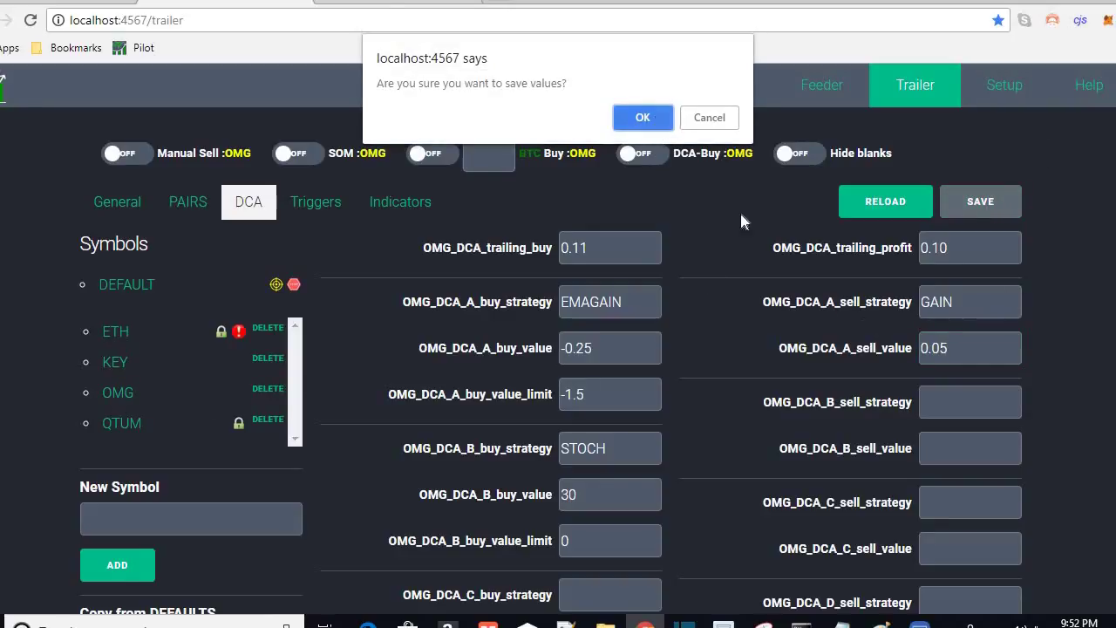
key(Return)
Review OMG's A sell strategy and sell value, and open the DEFAULT DCA settings to compare them
drag(764, 302, 820, 303)
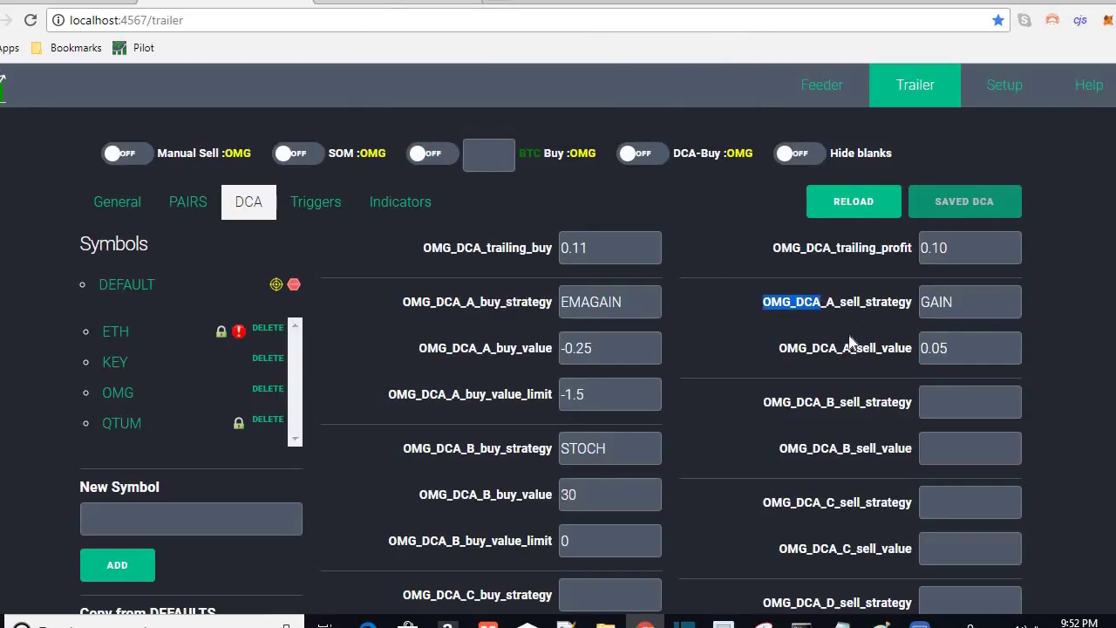
drag(780, 349, 858, 309)
click(756, 348)
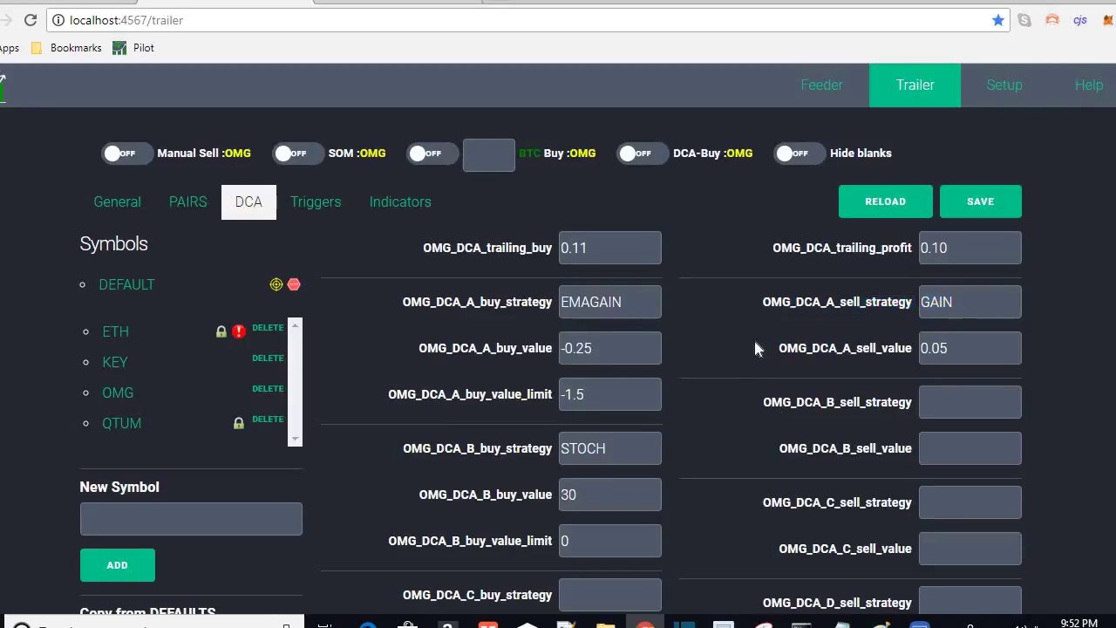
click(120, 286)
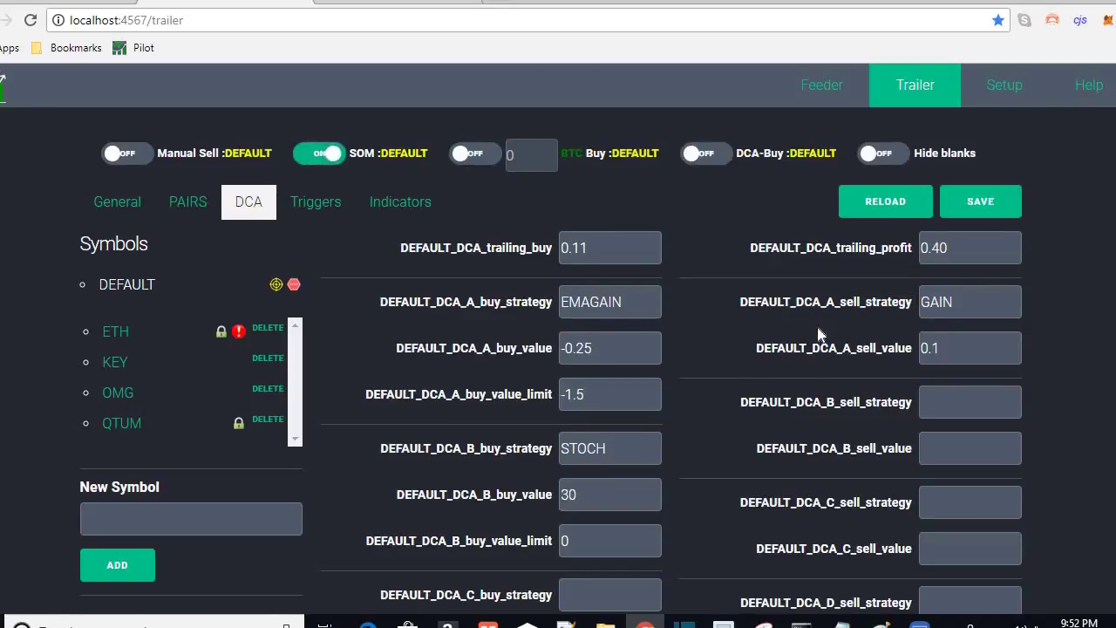
Review the QTUM and OMG DCA settings, and return to the ProfitTrailer DCA log
click(112, 425)
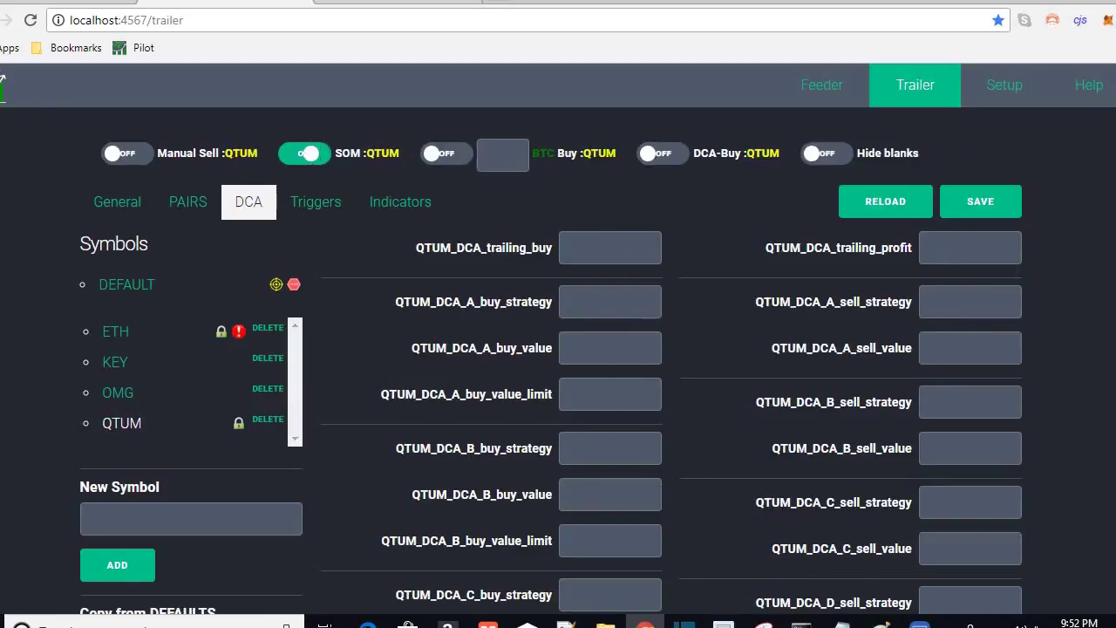
click(127, 394)
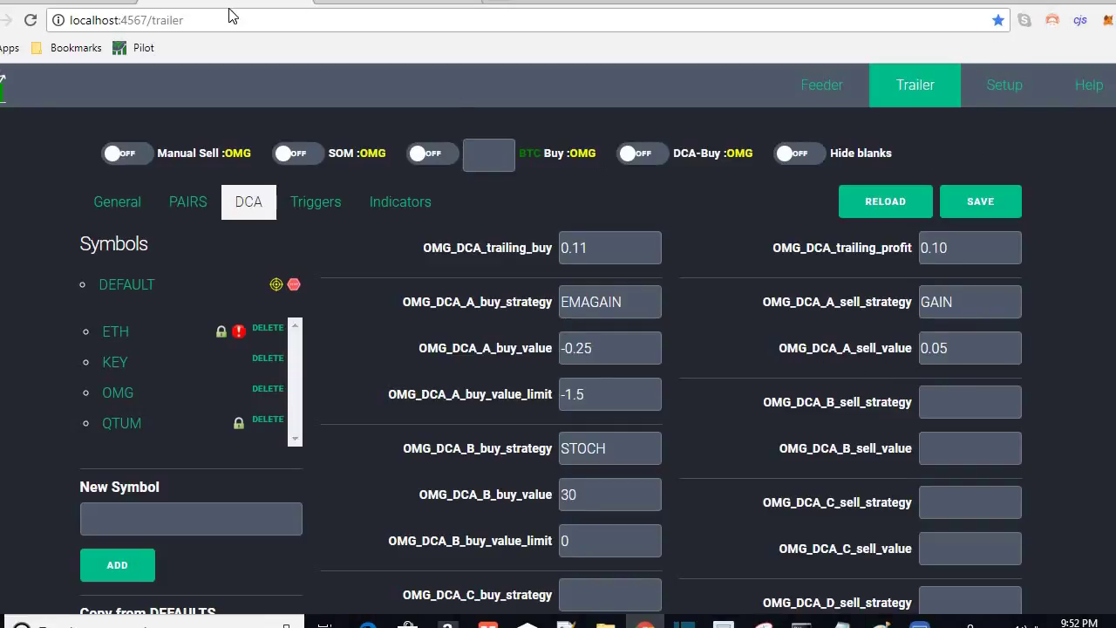
click(14, 6)
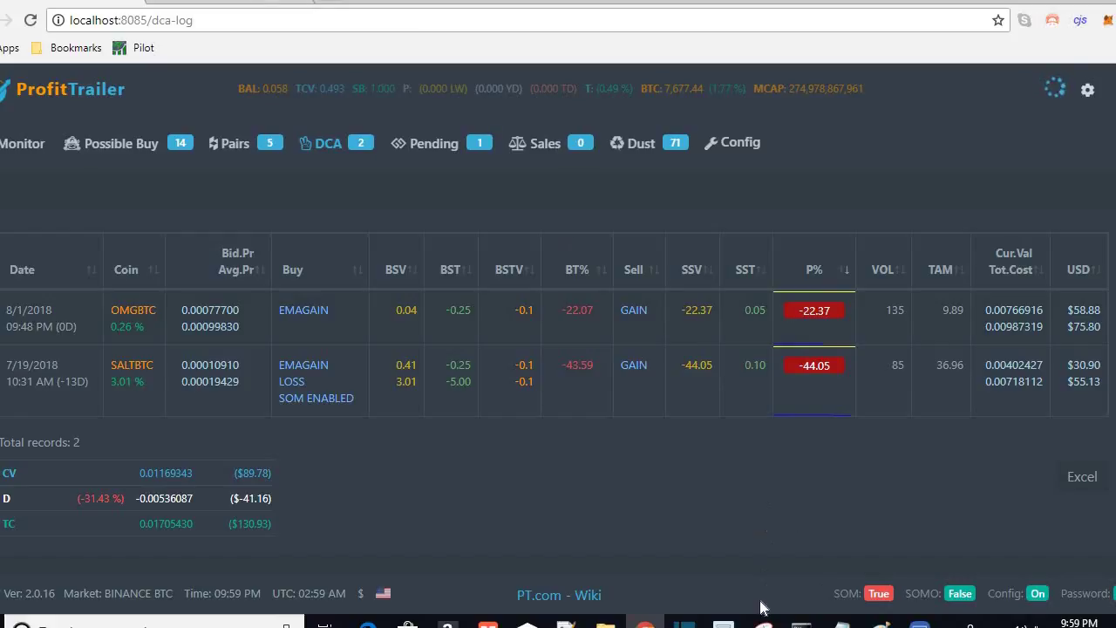
Switch to the OMG/BTC price sketch in Paint and compare it with the ProfitTrailer DCA log
click(881, 623)
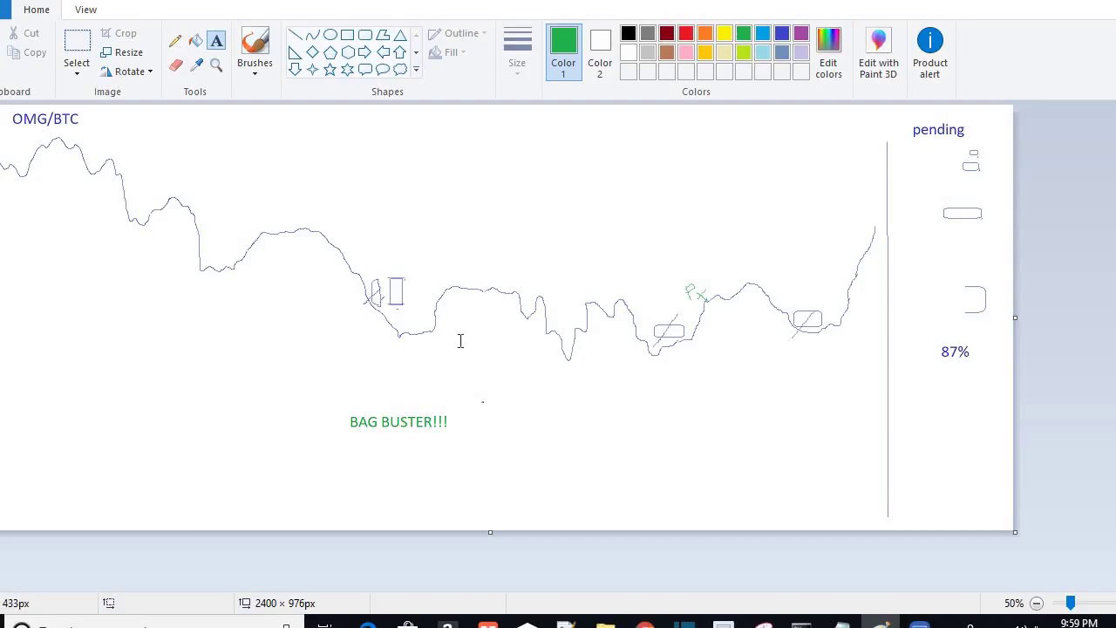
key(alt+Tab)
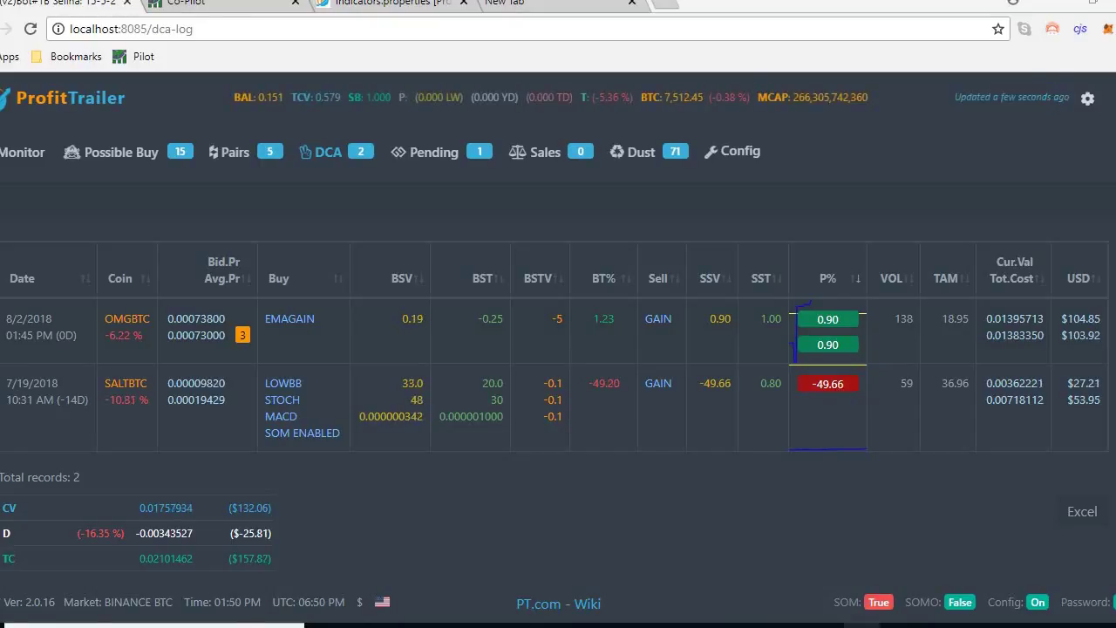
key(alt+Tab)
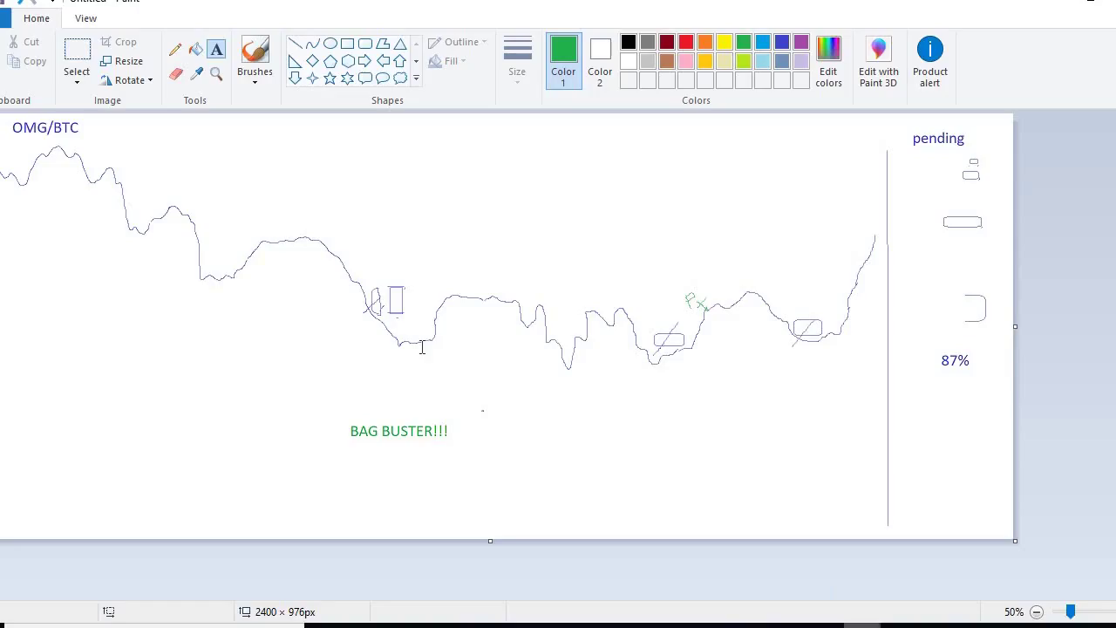
Mark the upright box on the first decline and the box at the last dip with an indigo pencil
click(783, 43)
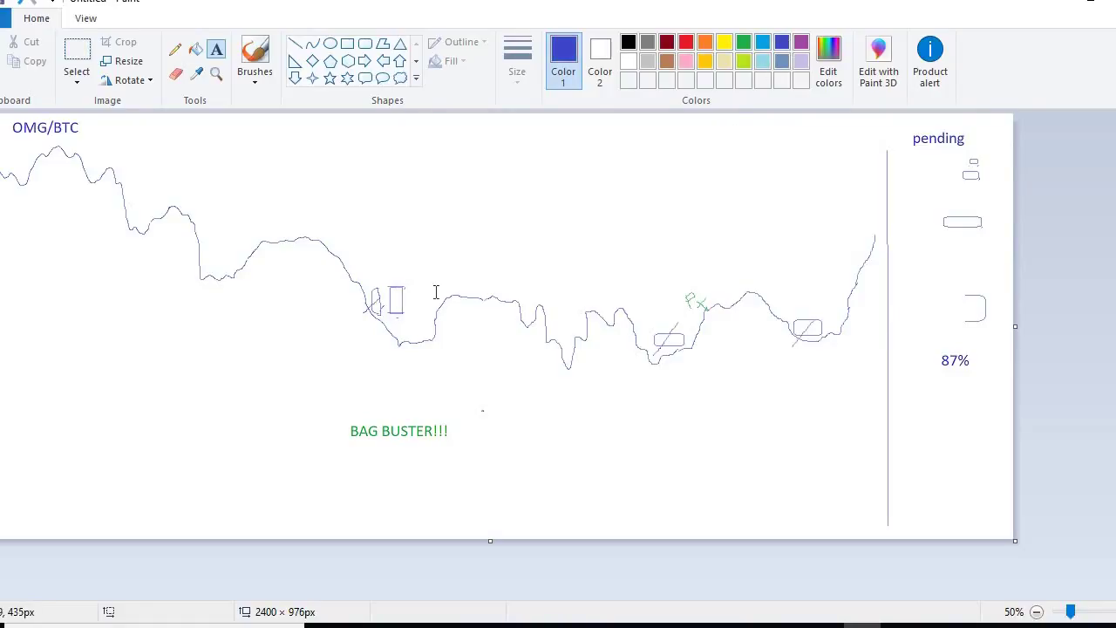
click(175, 50)
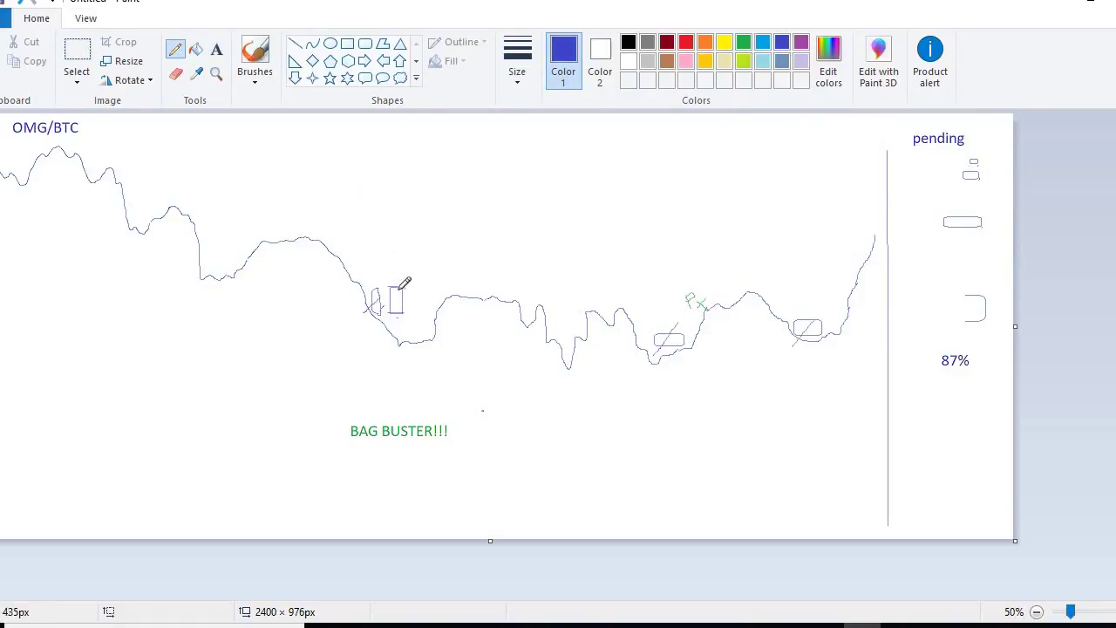
mouse_move(398, 301)
mouse_down()
mouse_move(388, 297)
mouse_move(409, 311)
mouse_move(390, 299)
mouse_up()
drag(796, 322, 820, 336)
Switch to ProfitTrailer to check the DCA log, and review the OMG and DEFAULT DCA settings in Co-Pilot
click(637, 625)
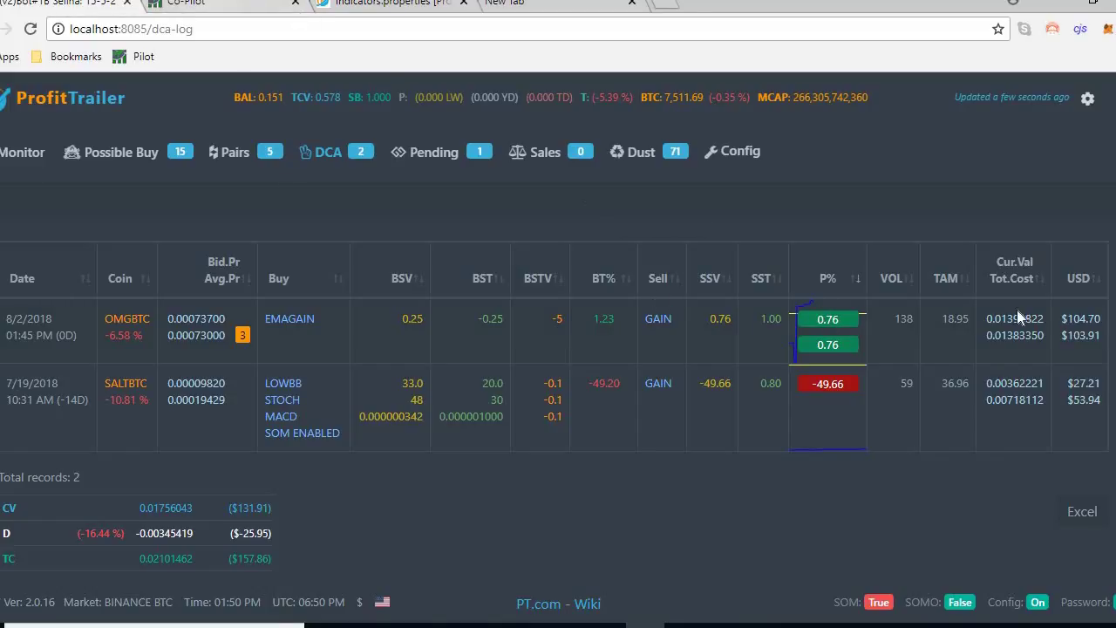
click(191, 5)
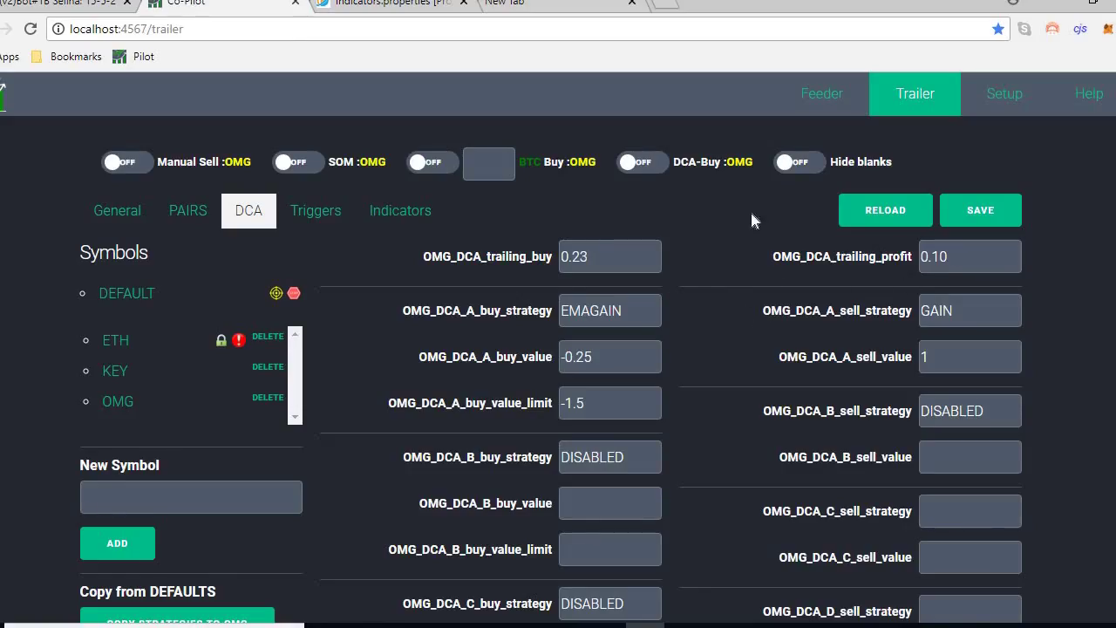
click(142, 294)
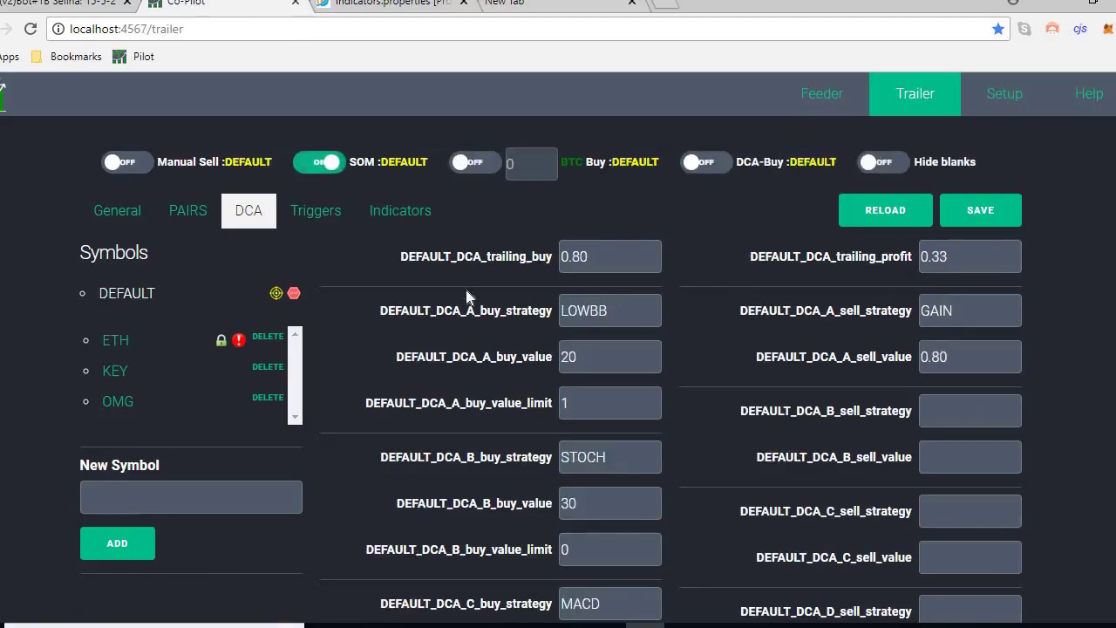
Set OMG_DCA_A_sell_value to 0.30 and save the OMG DCA settings, confirming the save
click(118, 401)
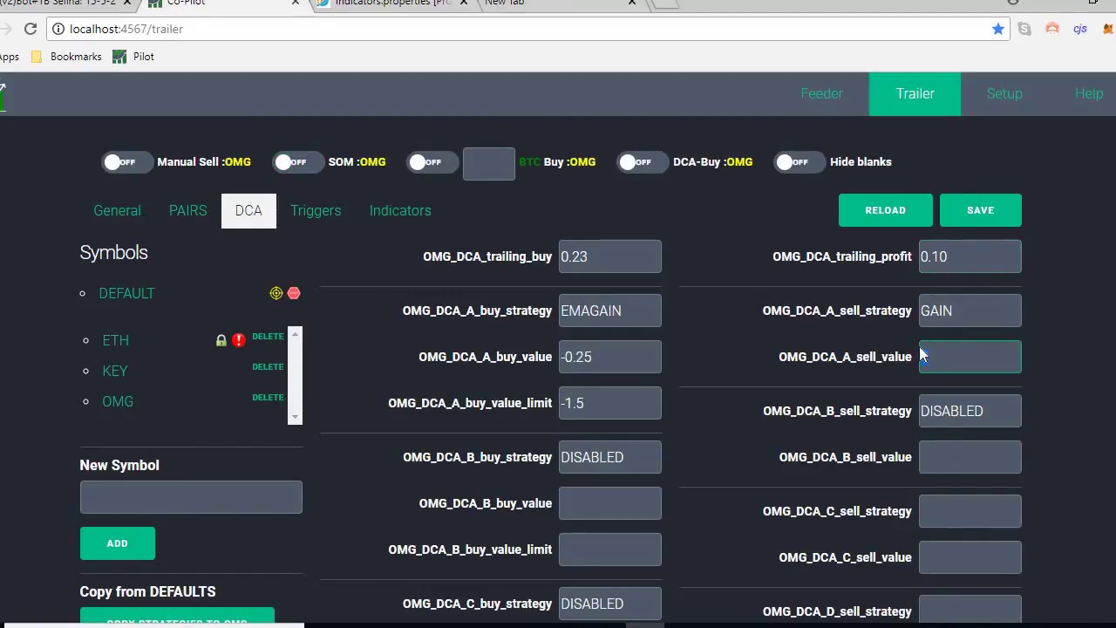
text(1)
text(0.3)
text(0)
click(985, 220)
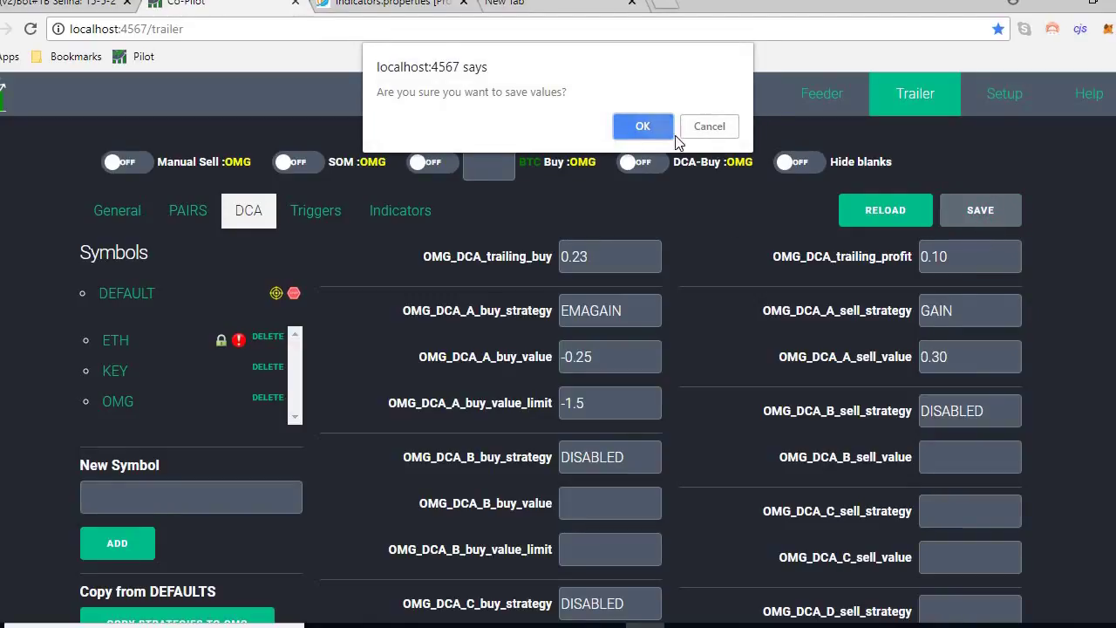
click(656, 129)
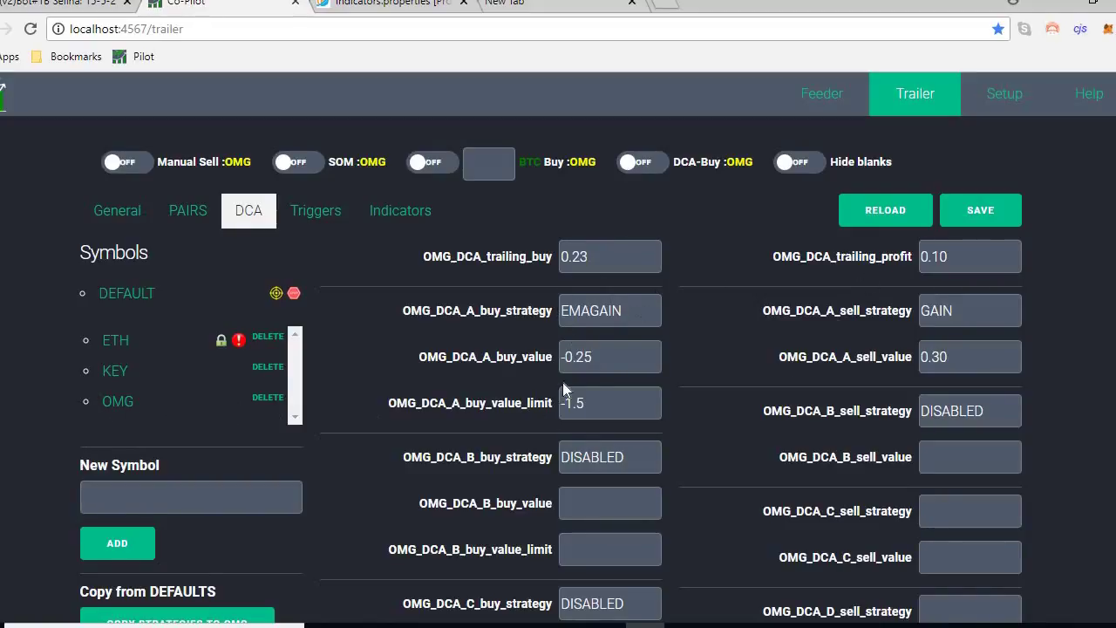
Examine OMG's DCA A buy strategy and compare it with the DEFAULT DCA buy strategies
drag(650, 312, 534, 312)
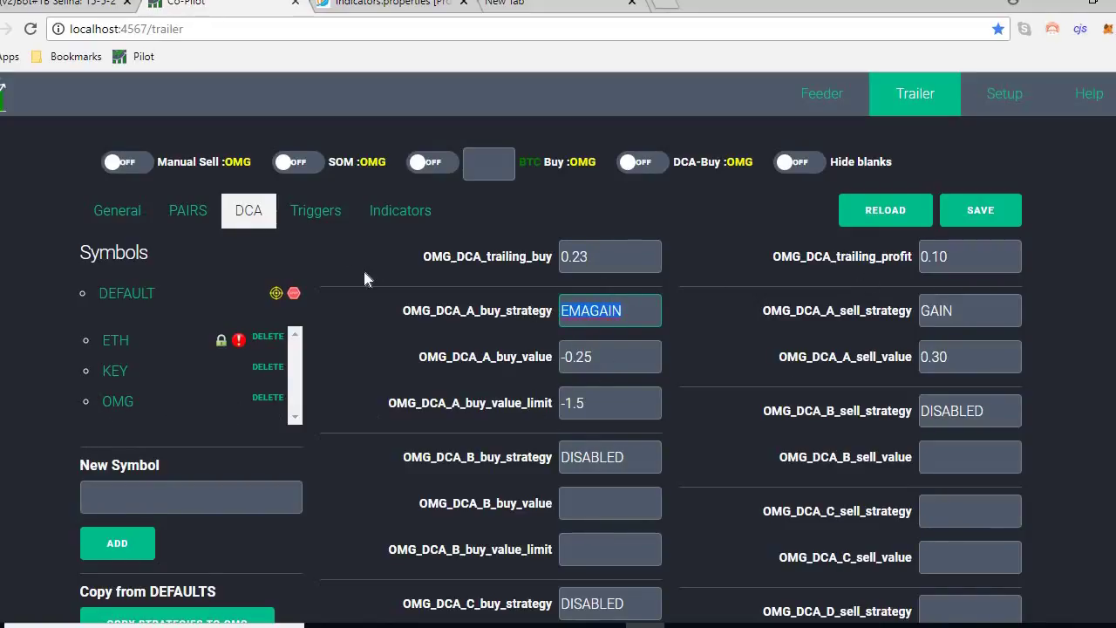
click(442, 302)
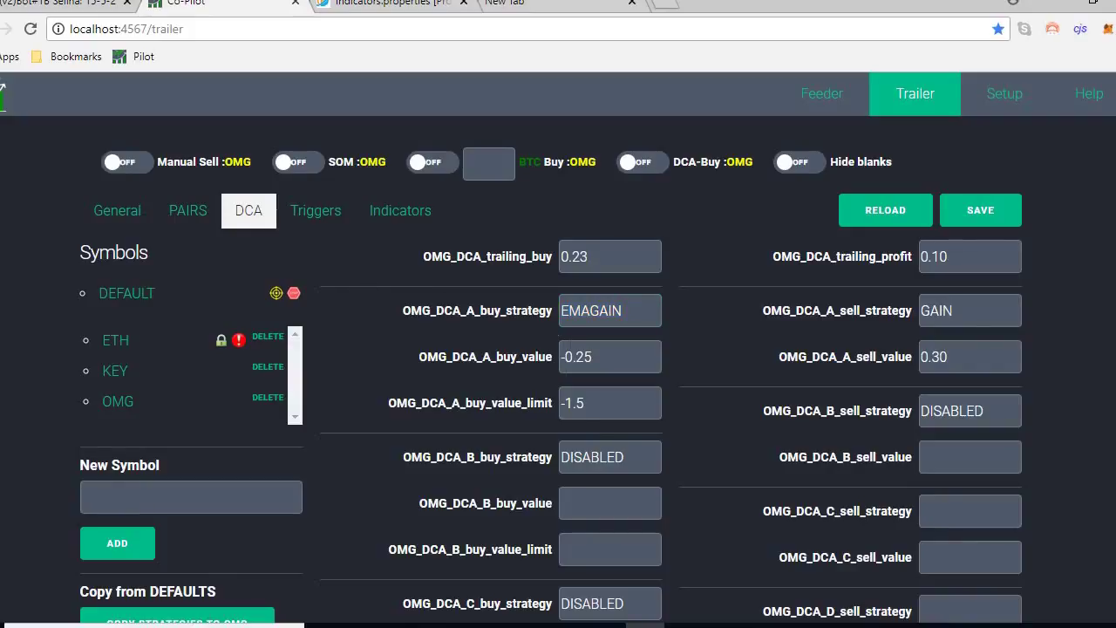
click(121, 295)
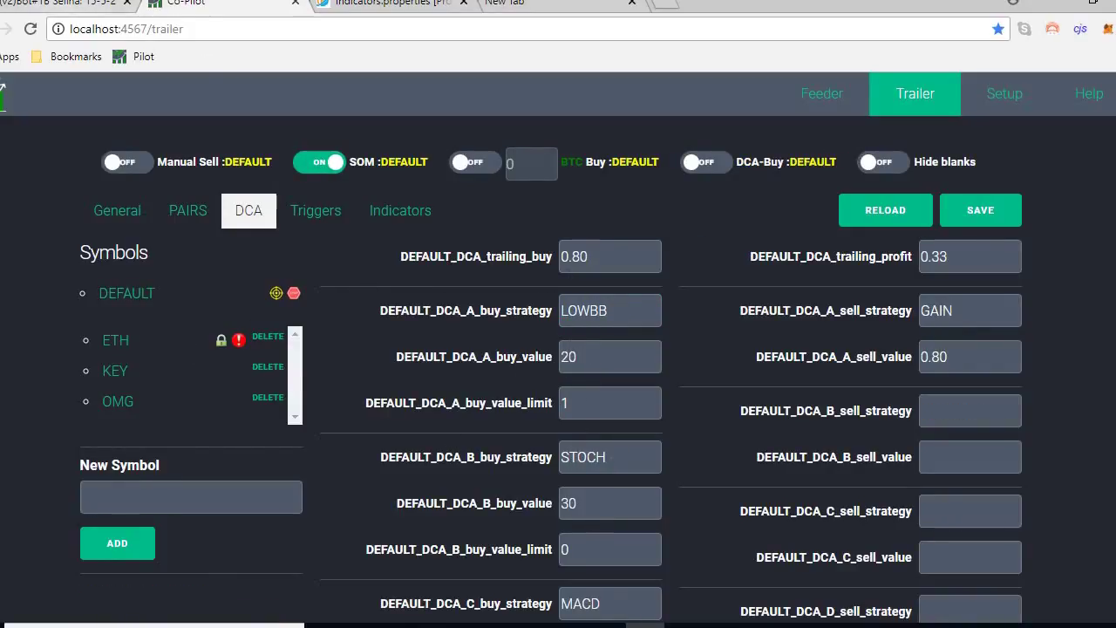
Compare the buy strategies of OMGBTC and SALTBTC in the ProfitTrailer DCA log
click(63, 5)
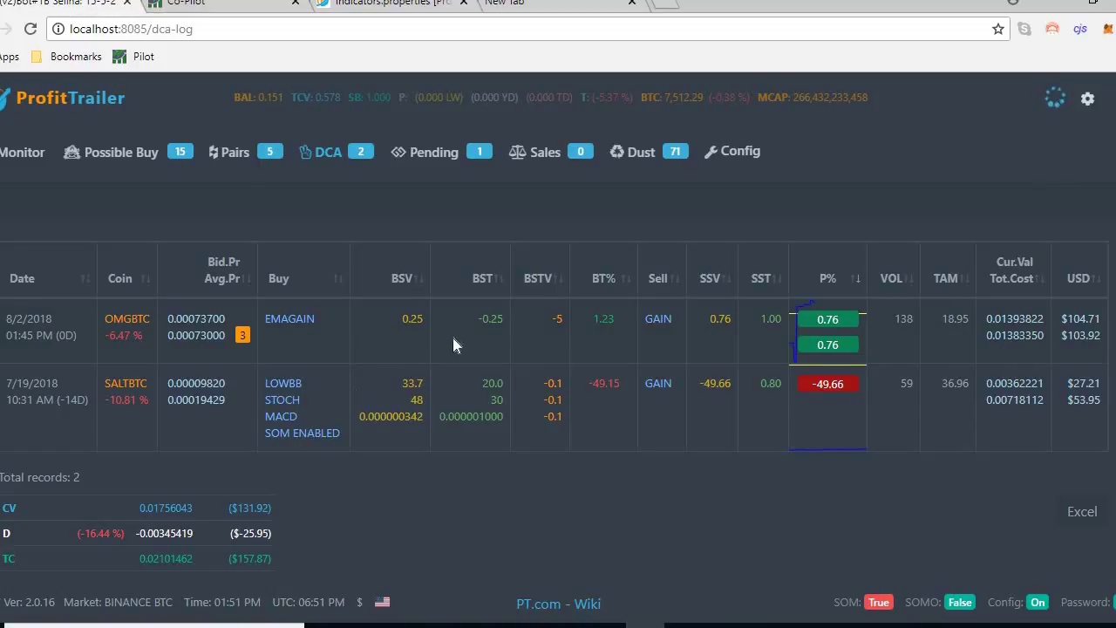
drag(276, 311, 283, 424)
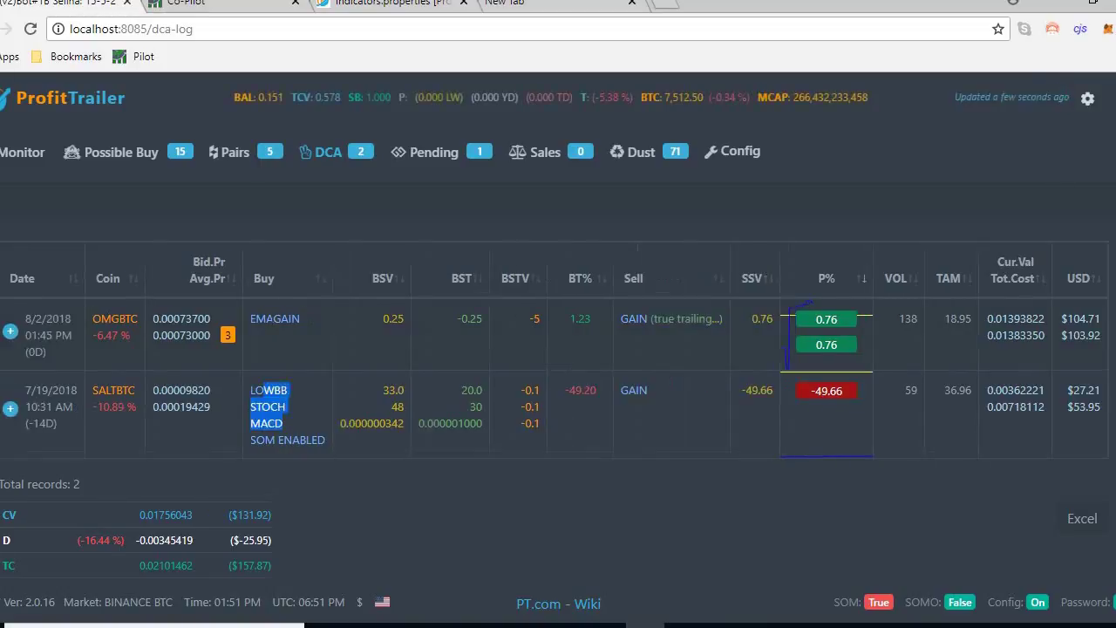
click(309, 327)
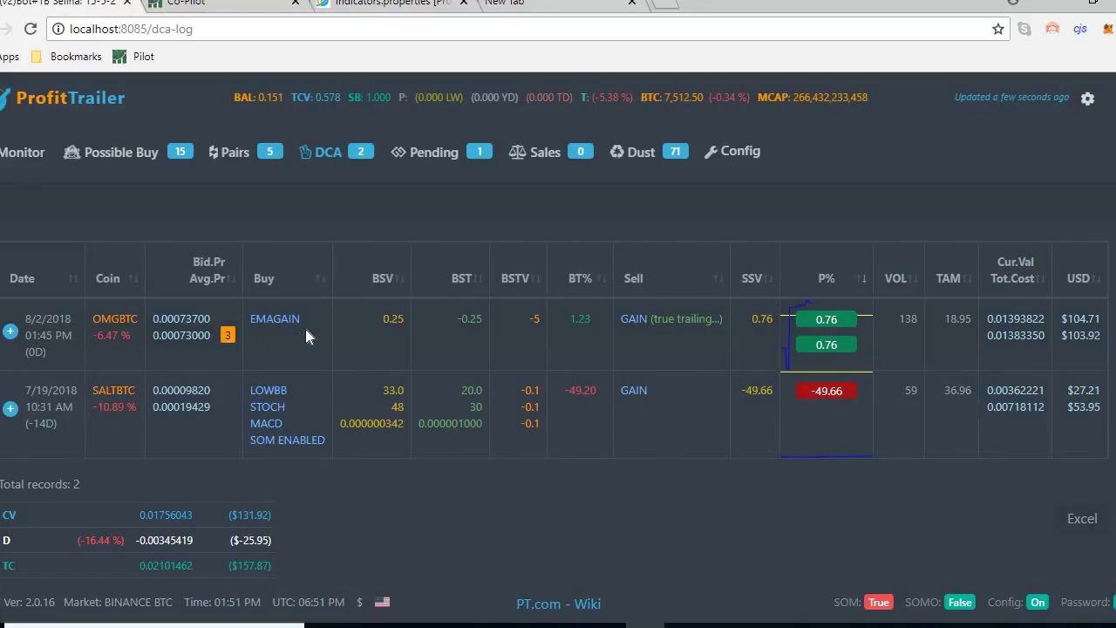
drag(251, 318, 311, 357)
click(311, 357)
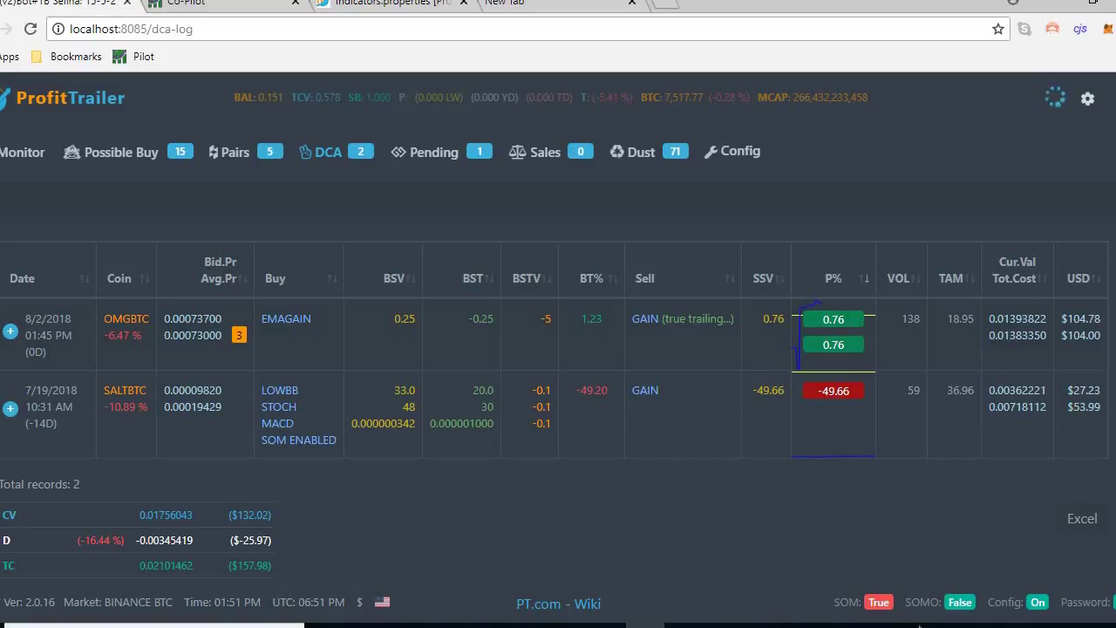
Switch to LonelyScreen to examine the mirrored OMG/BTC 5-minute chart, and return to the DCA log
key(alt+Tab)
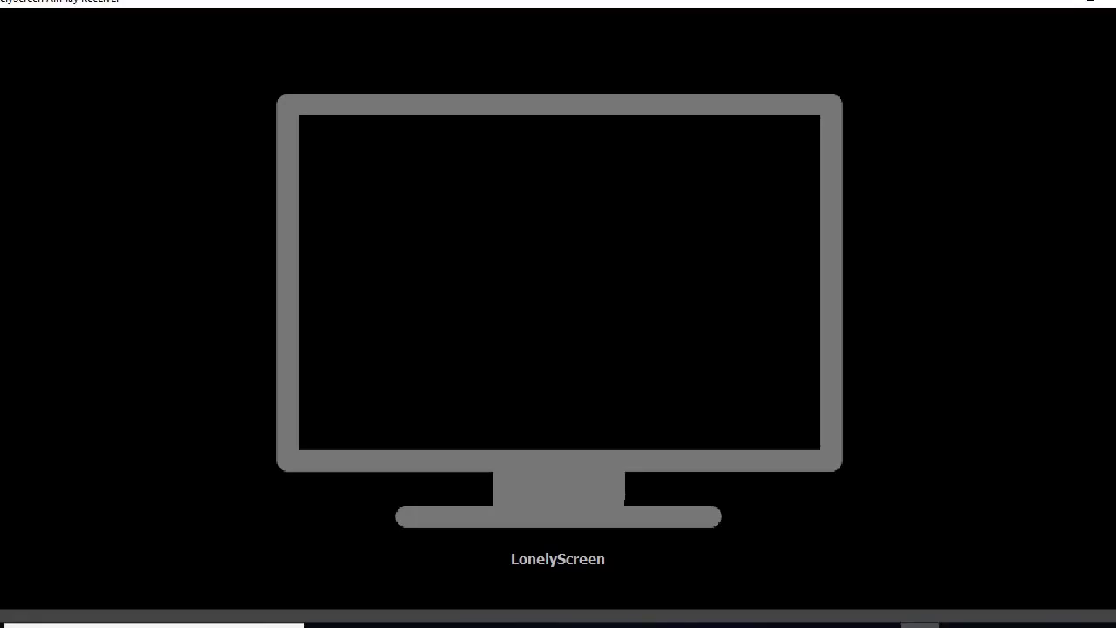
key(alt+Tab)
mouse_move(920, 624)
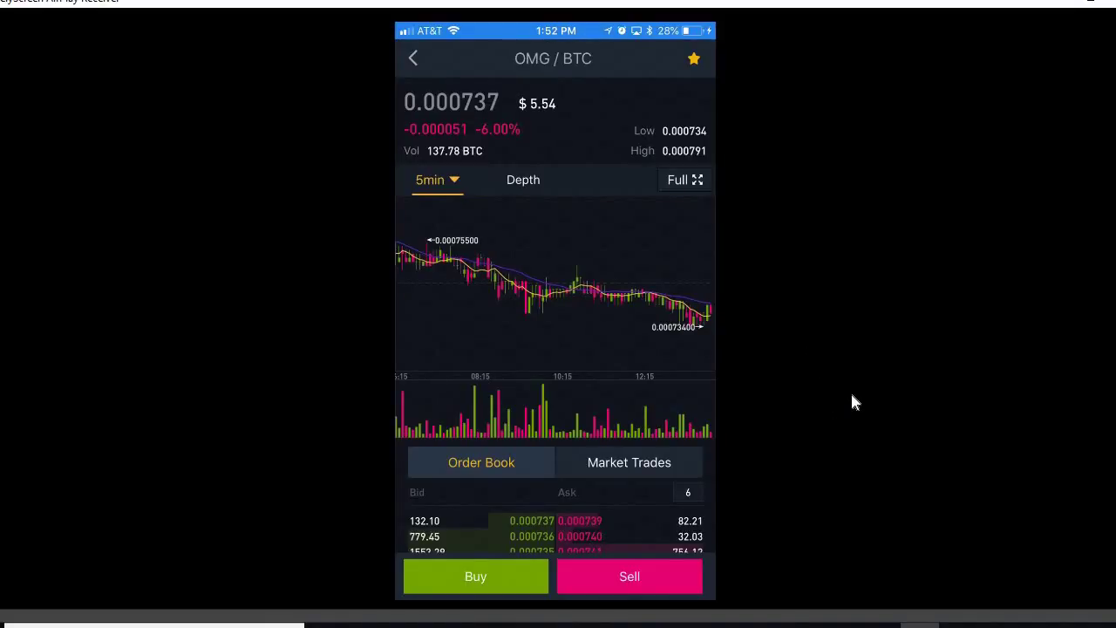
key(alt+Tab)
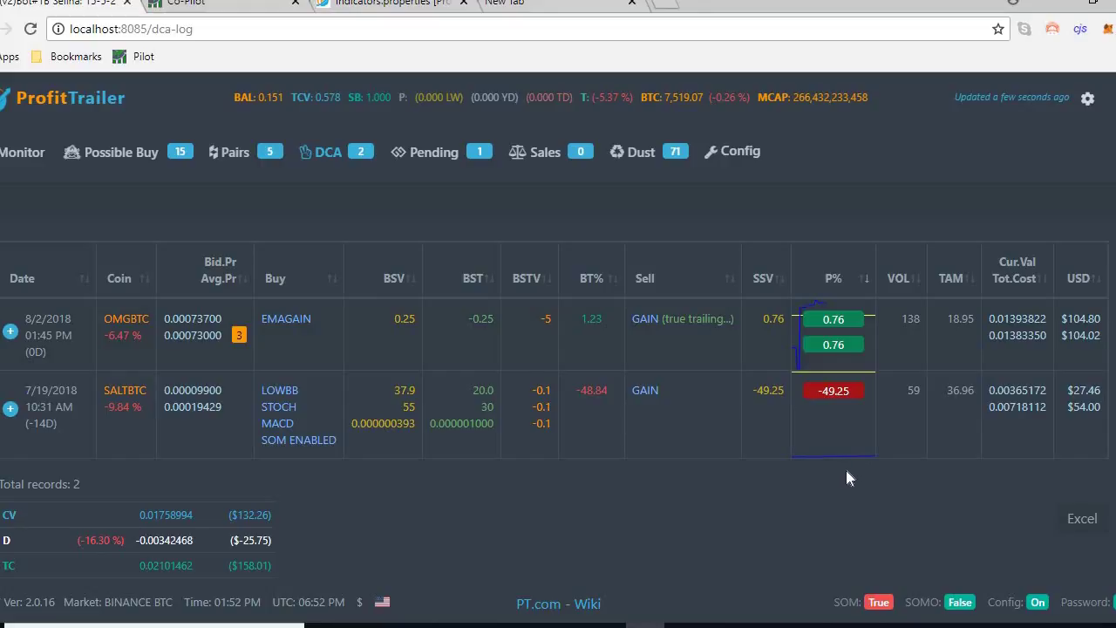
Open ProfitTrailer's DCA configuration file and review the OMG-specific DCA lines
click(739, 161)
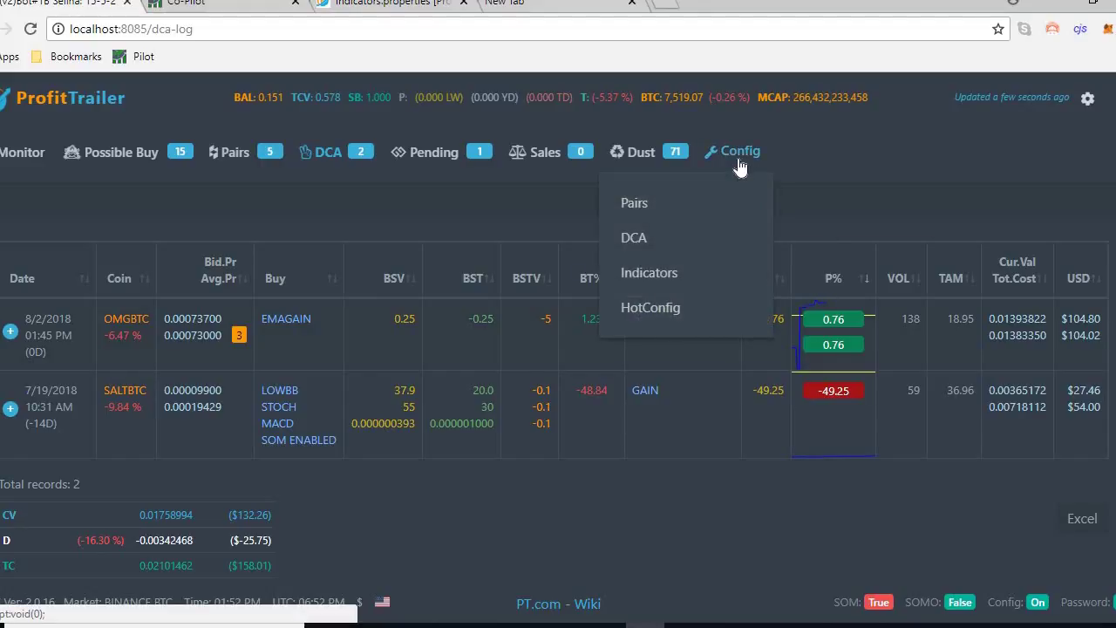
click(639, 242)
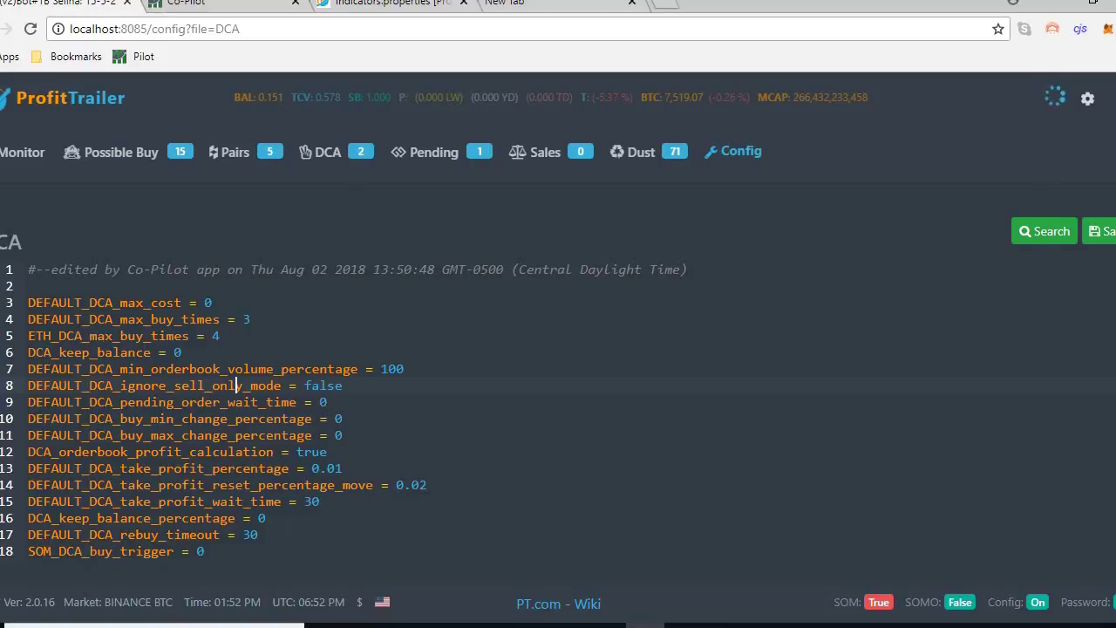
scroll(235, 384, down, 10)
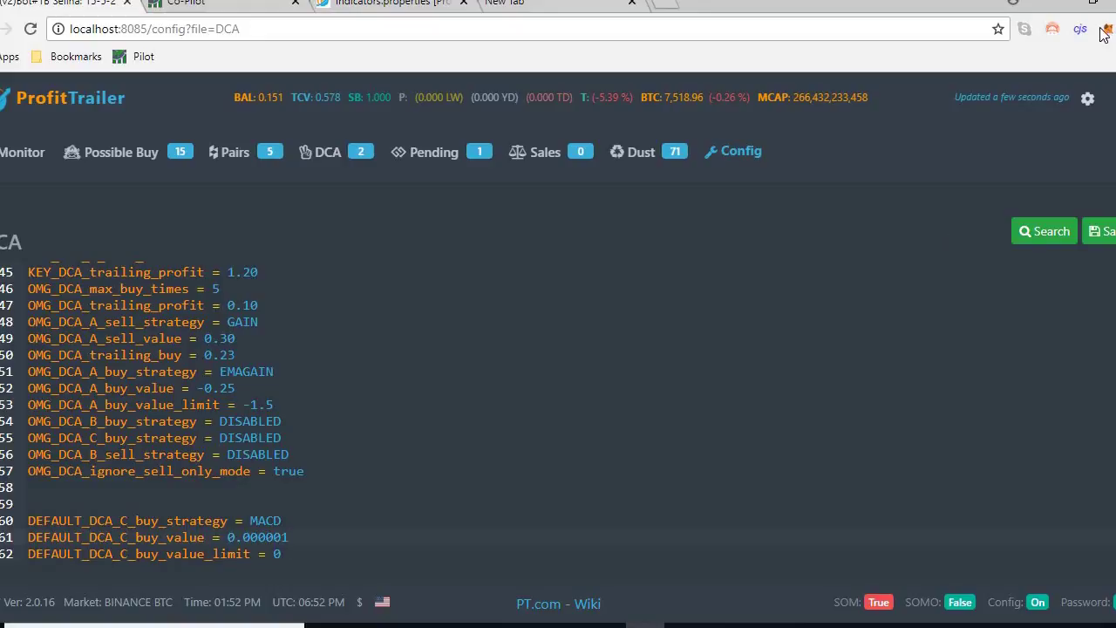
click(29, 504)
drag(29, 488, 29, 322)
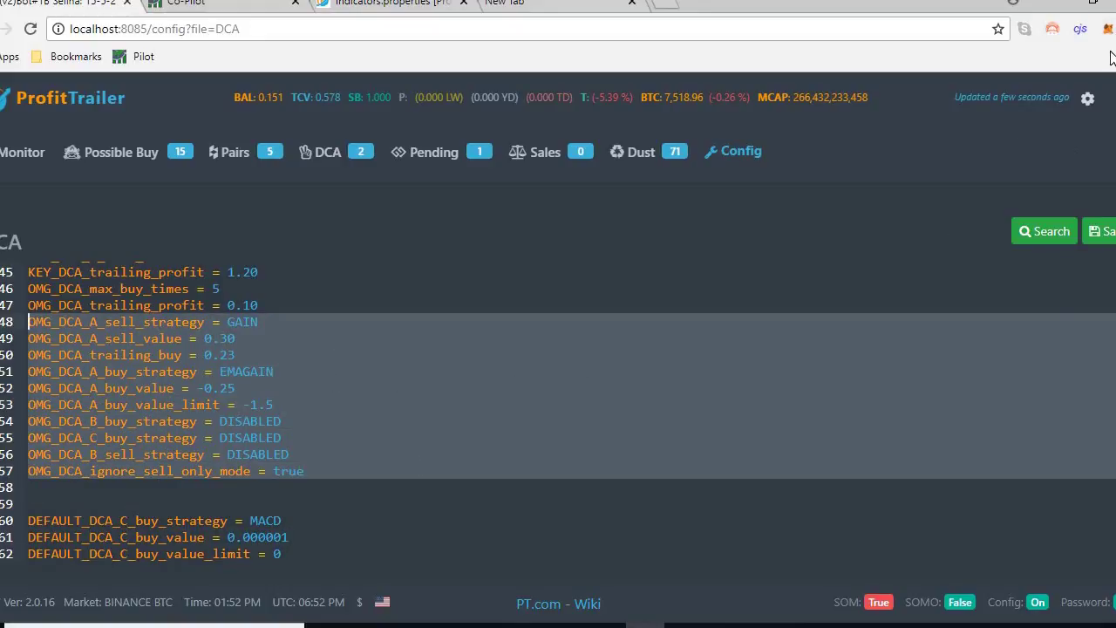
click(1082, 305)
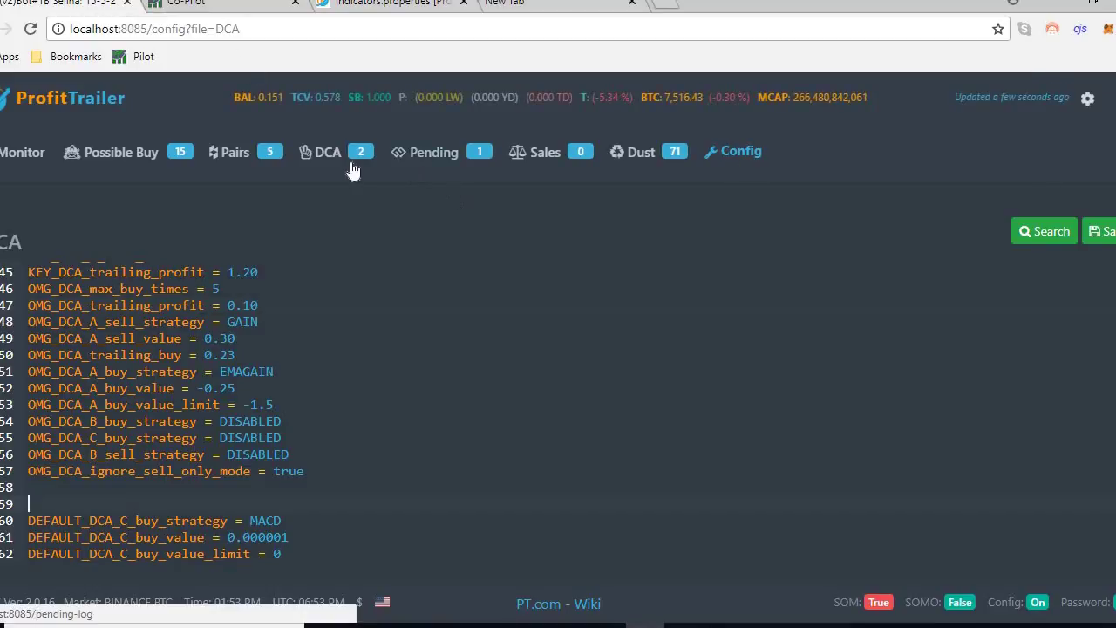
Check the OMGBTC position in the DCA log and turn on Manual Sell for OMG in Co-Pilot
click(328, 156)
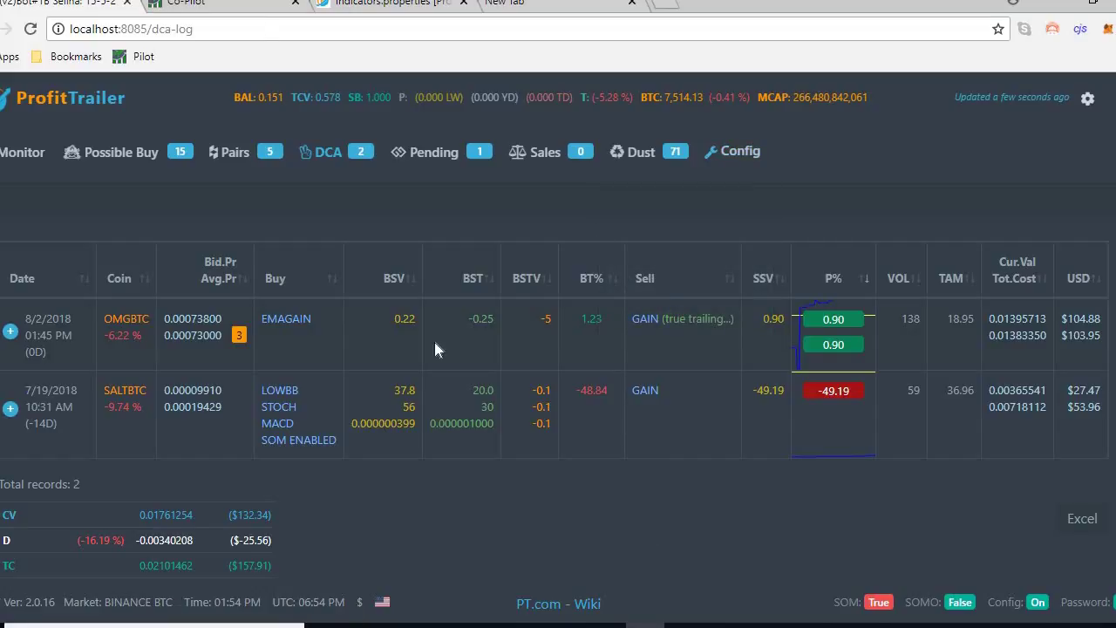
click(225, 7)
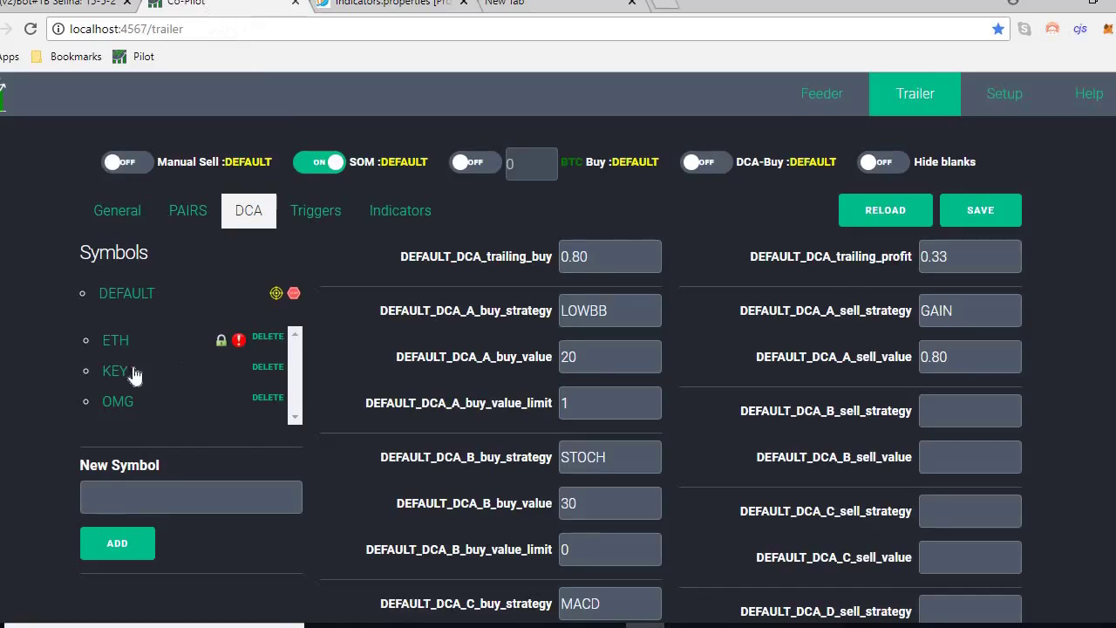
click(119, 408)
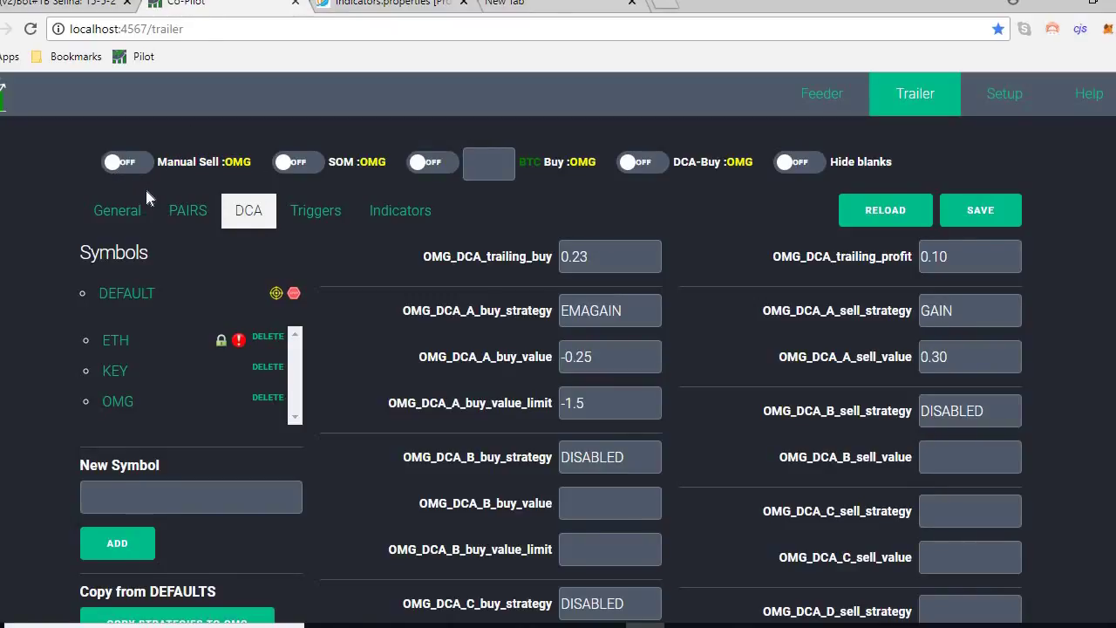
click(127, 161)
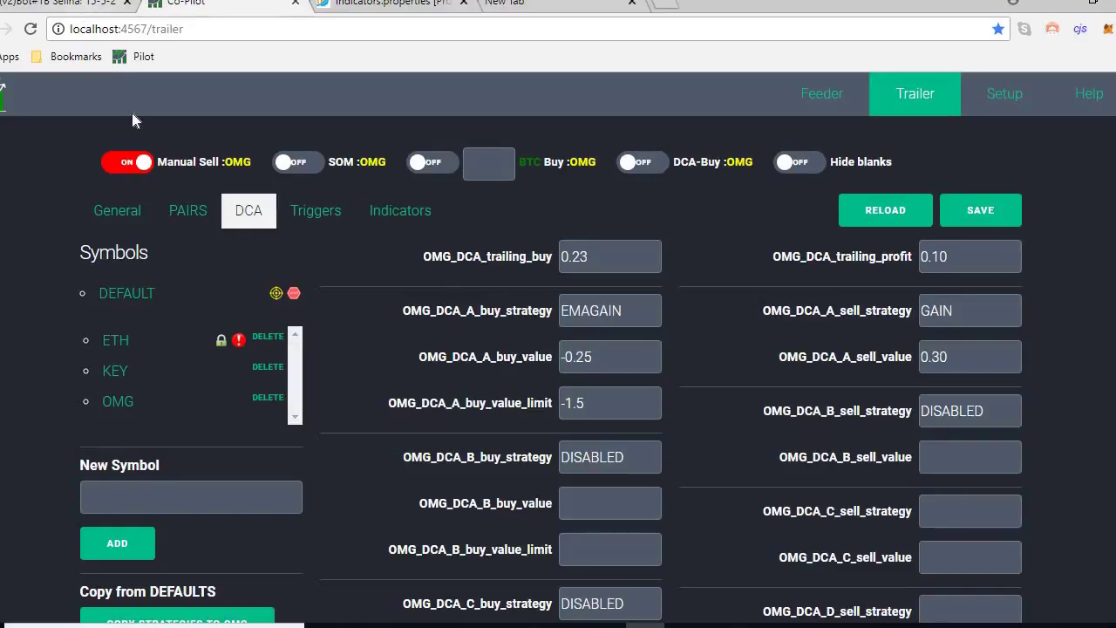
Check the ProfitTrailer DCA log and open the sales log to review the OMGBTC sale
click(68, 5)
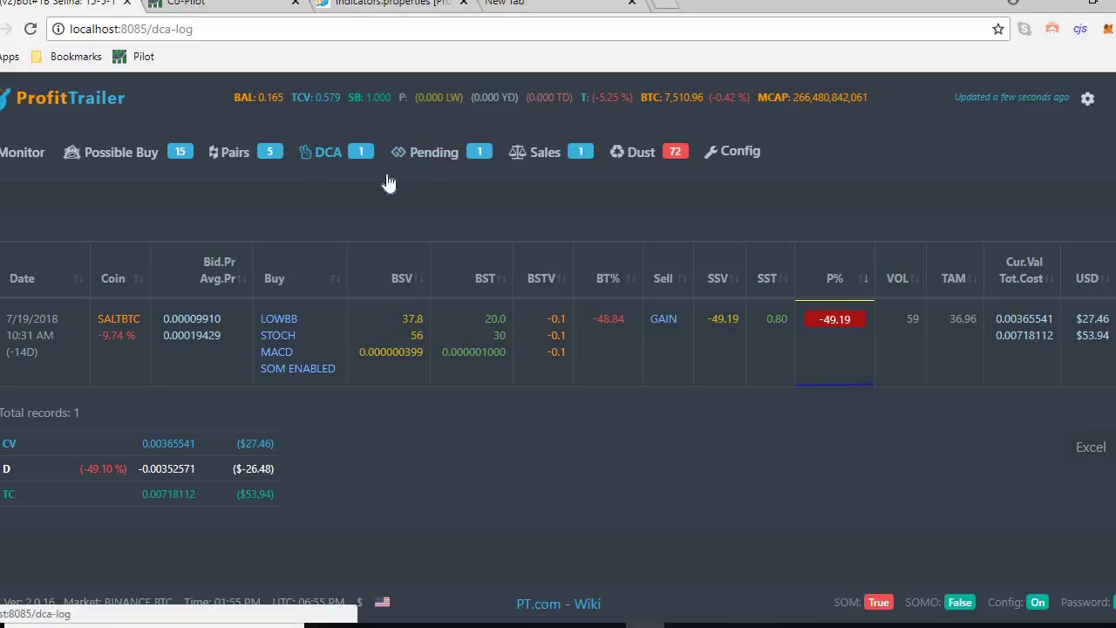
click(545, 166)
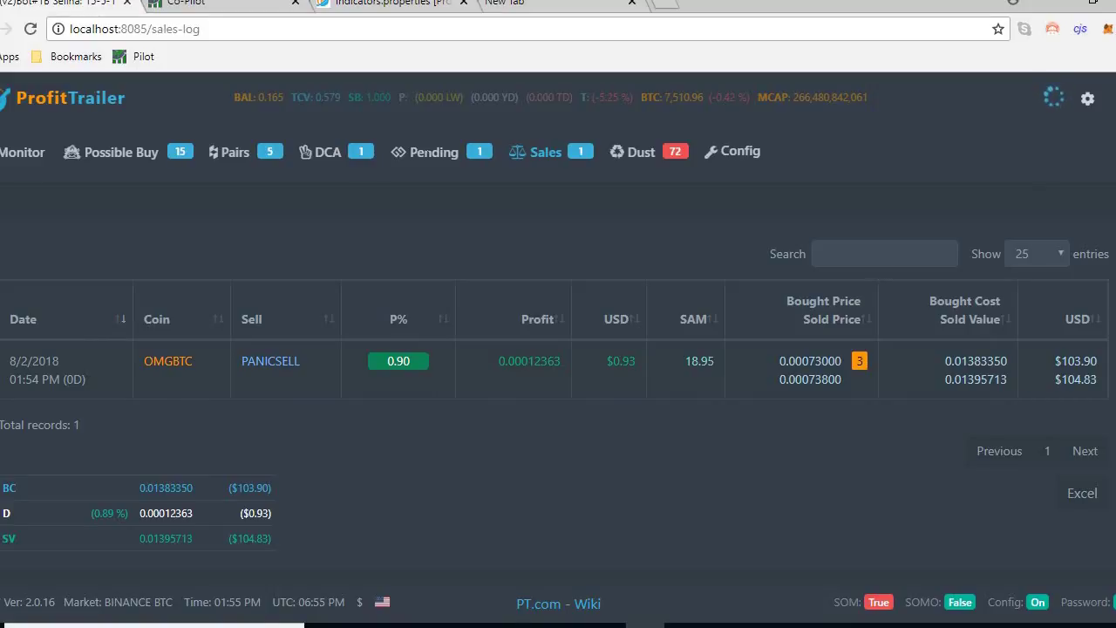
Open ProfitTrailer's pending log to review the OMGBTC entry, and switch to the Paint sketch
click(427, 159)
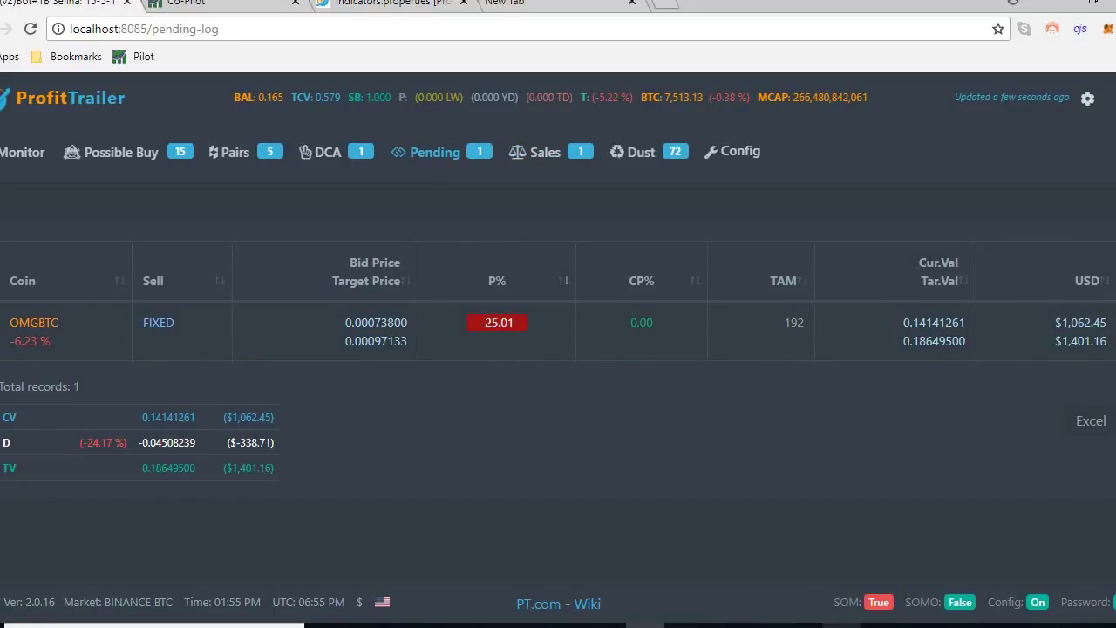
mouse_move(881, 624)
click(877, 588)
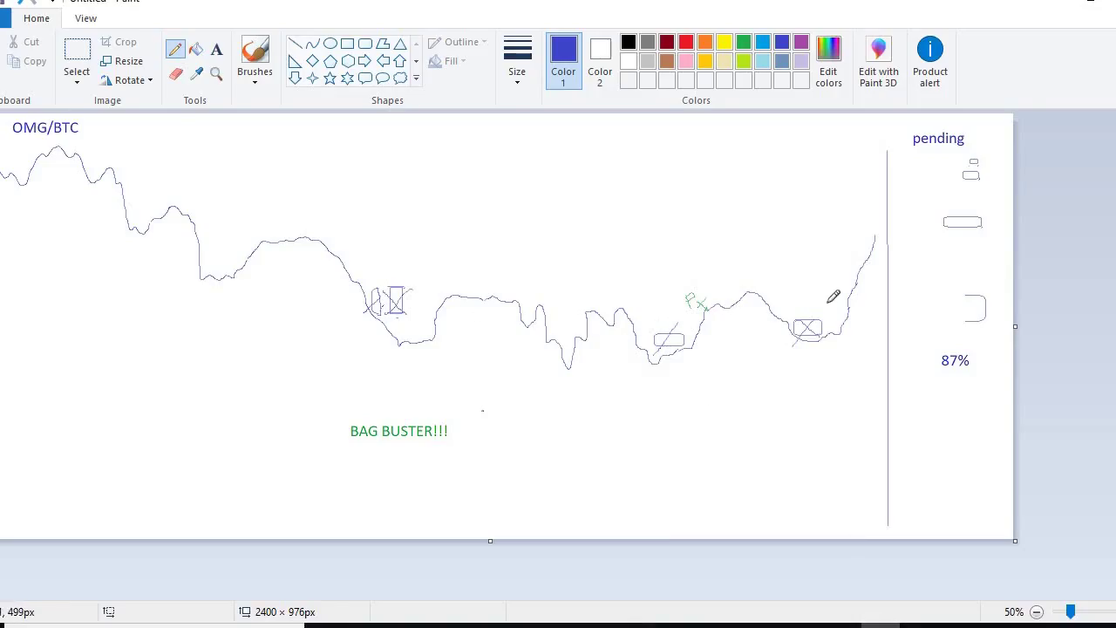
Delete the crossed-out boxes at the three buy points along the sketched OMG/BTC price line
click(77, 51)
drag(368, 283, 412, 318)
key(Delete)
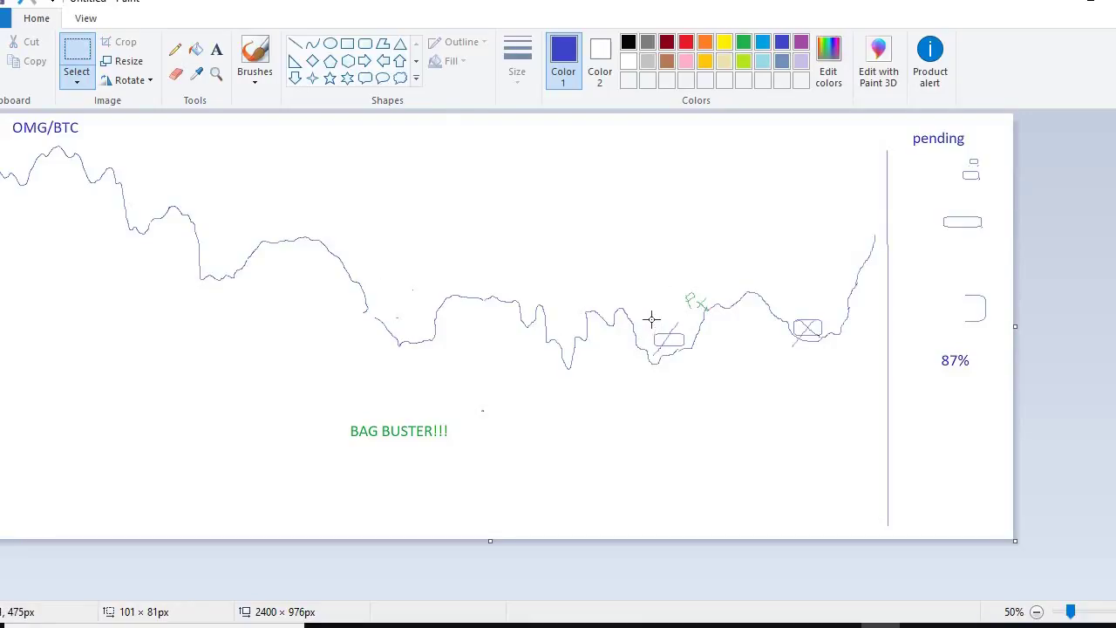
drag(652, 319, 690, 352)
key(Delete)
mouse_move(791, 313)
mouse_down()
mouse_move(824, 326)
mouse_move(823, 340)
mouse_up()
key(Delete)
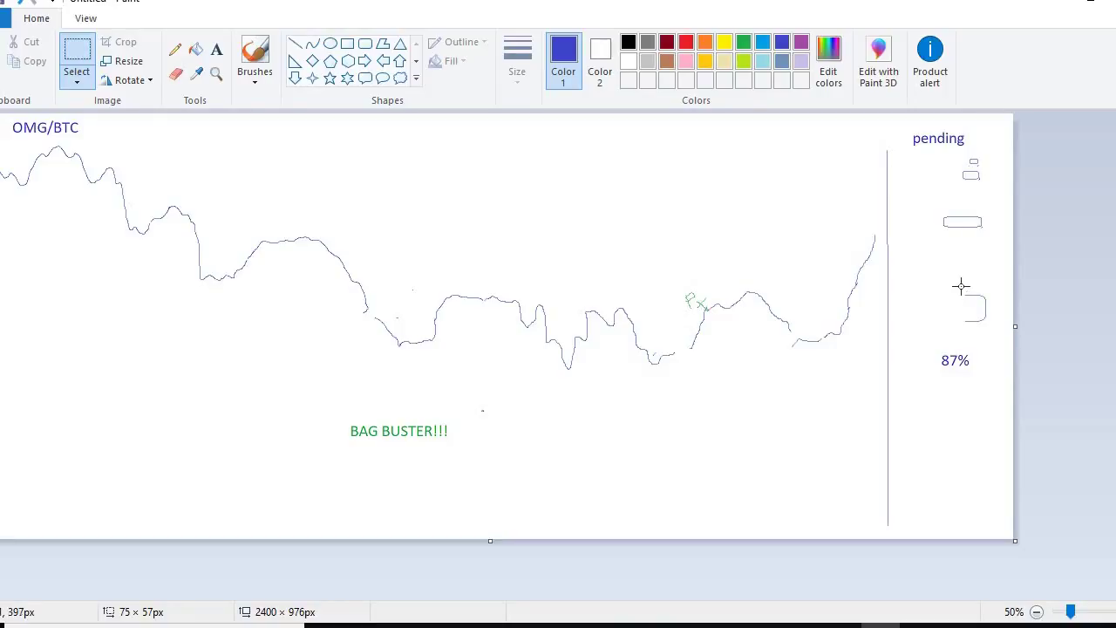
Take a slice about 27 × 101 px from the lowest box under "pending" and move it beside the first buy point
drag(961, 286, 973, 330)
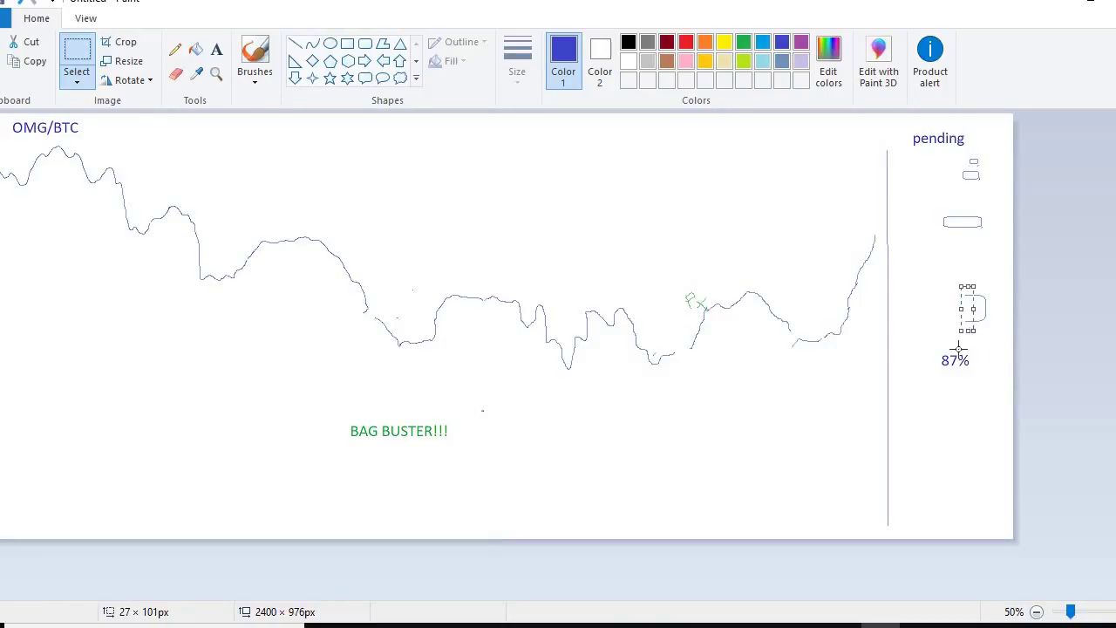
key(Delete)
key(ctrl+a)
key(Escape)
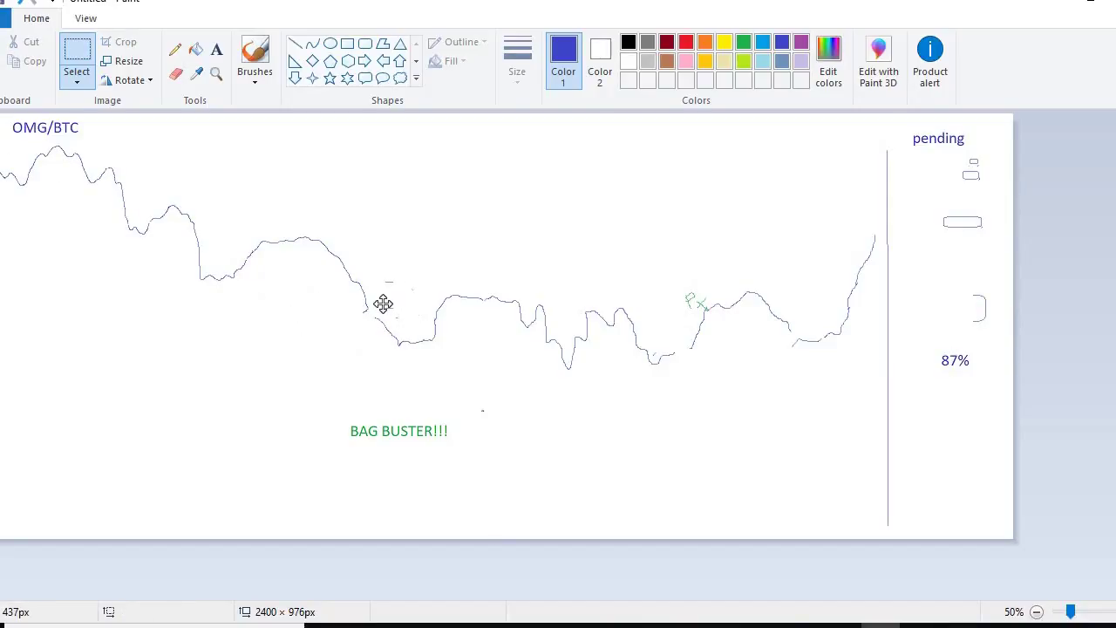
drag(377, 277, 391, 321)
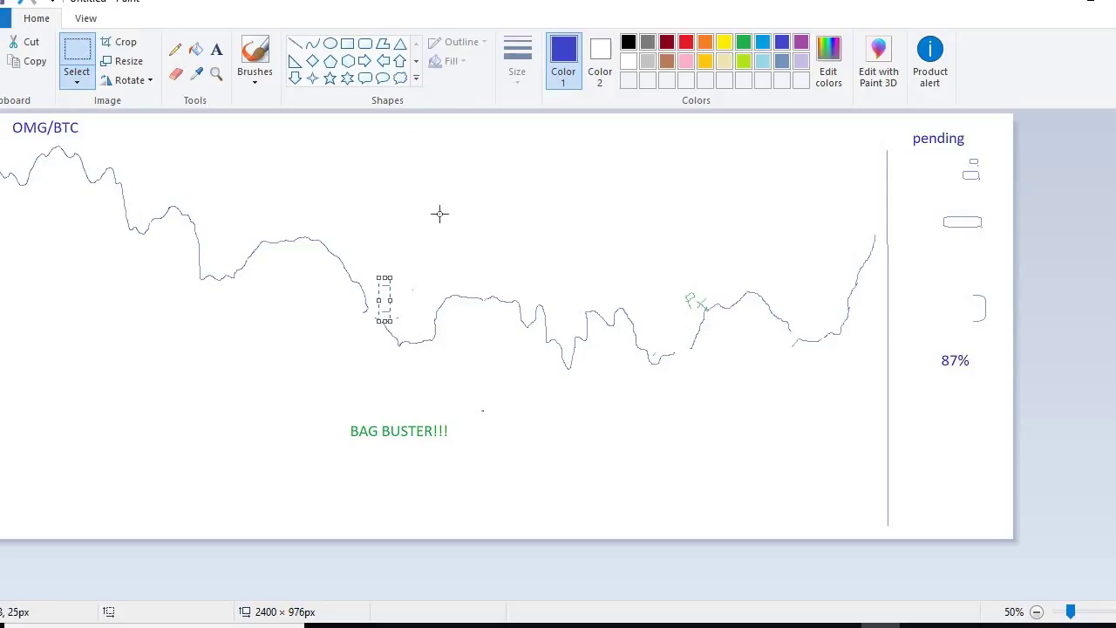
key(Delete)
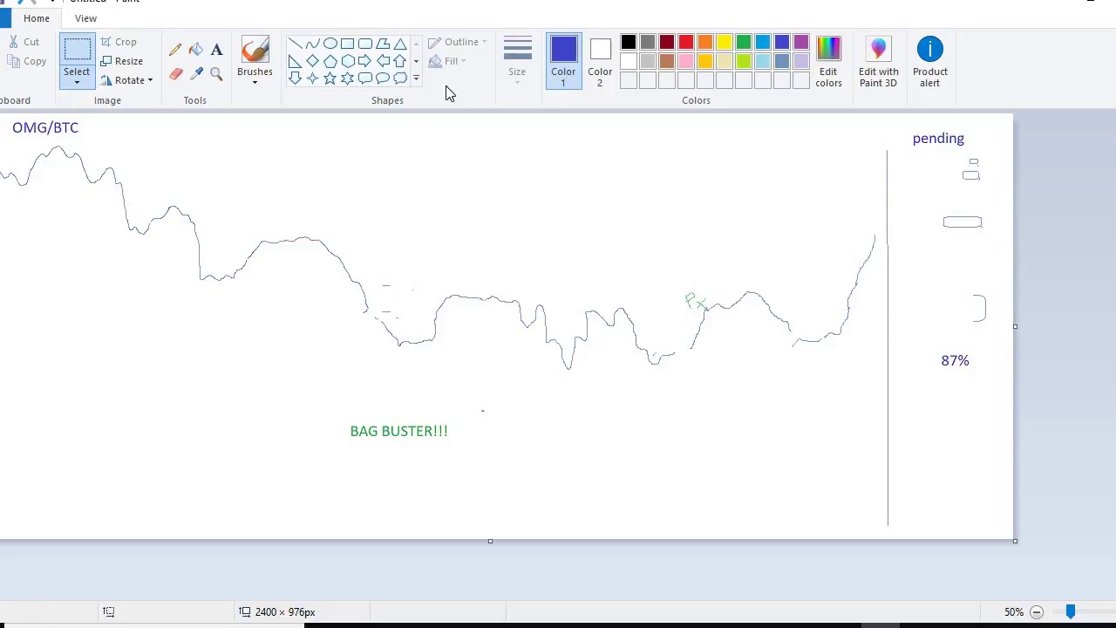
Draw a rounded rectangle about 17 × 57 px around the moved slice beside the price line
click(364, 45)
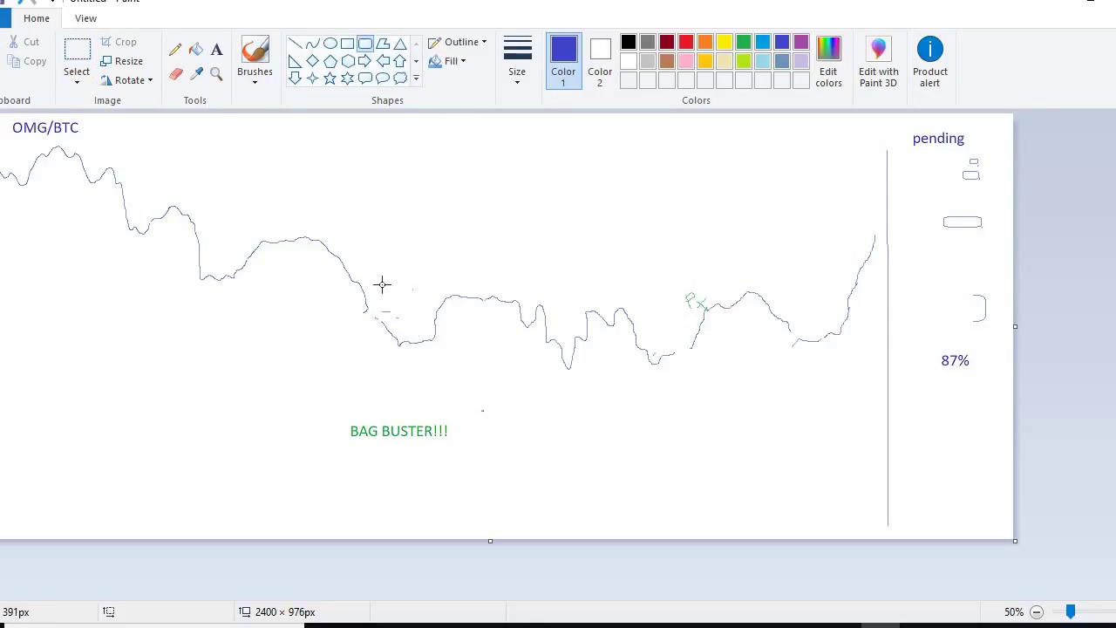
drag(382, 286, 392, 314)
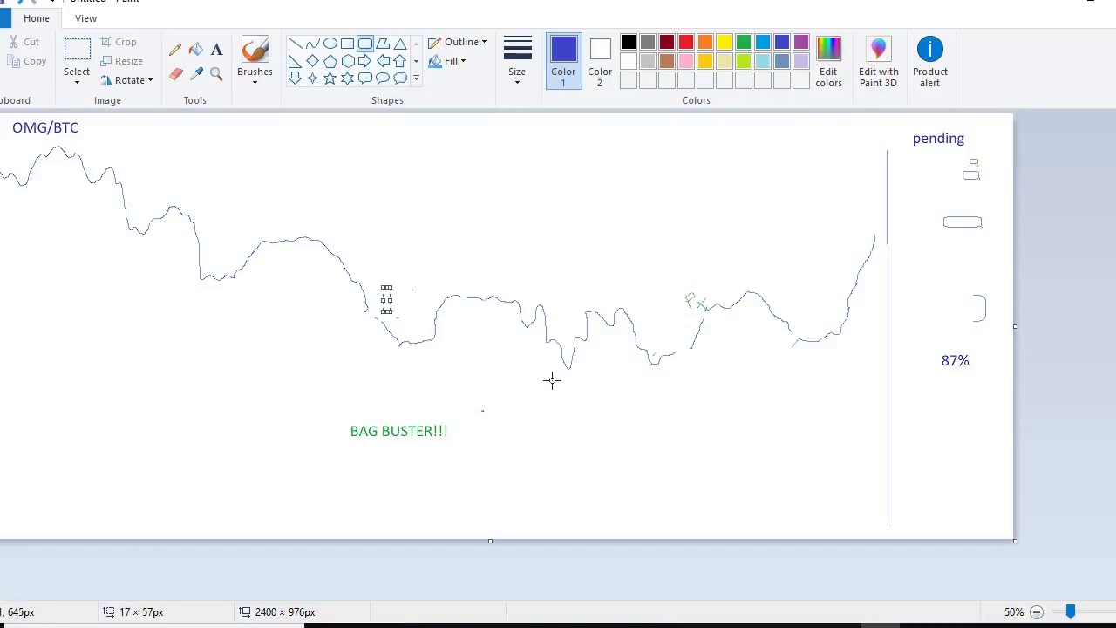
click(485, 412)
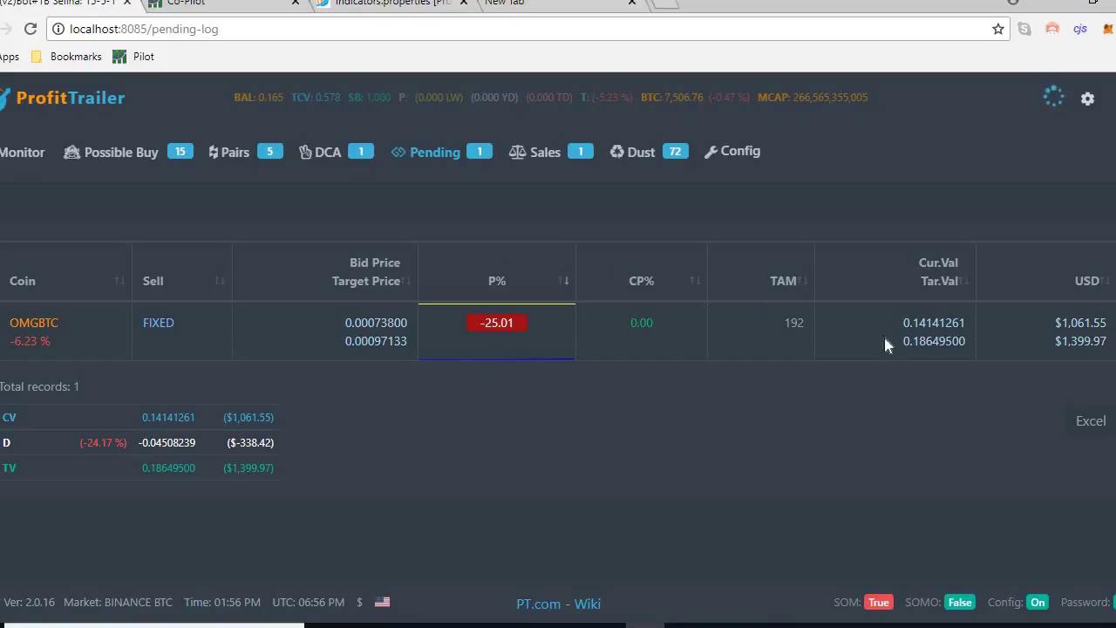
Review the OMGBTC pending entry and the DCA log in ProfitTrailer, and return to the Paint sketch
key(alt+Tab)
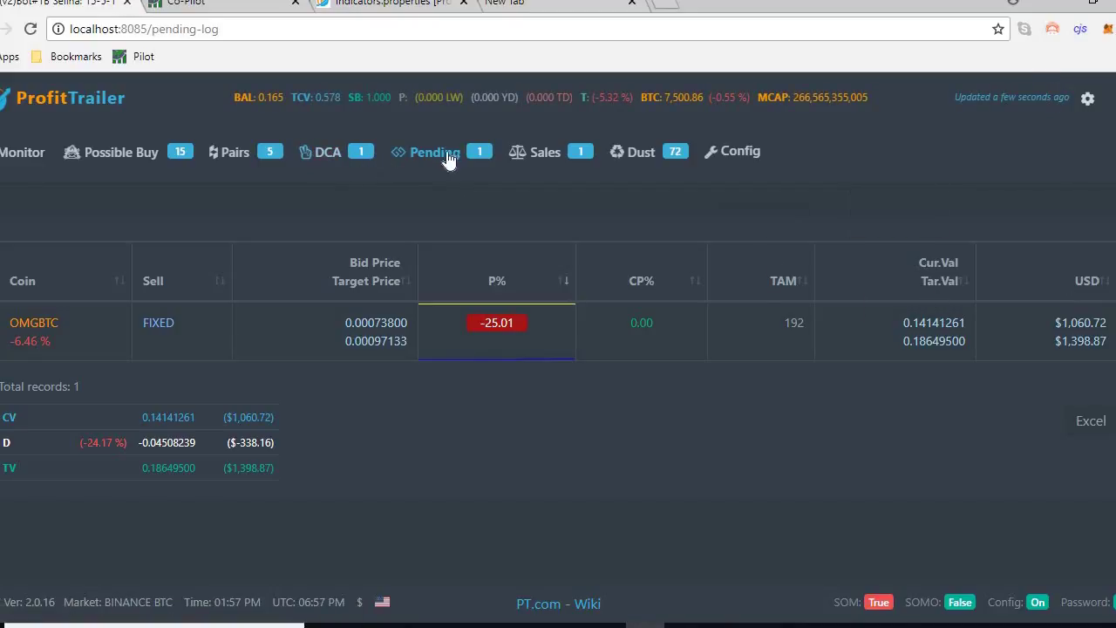
click(323, 162)
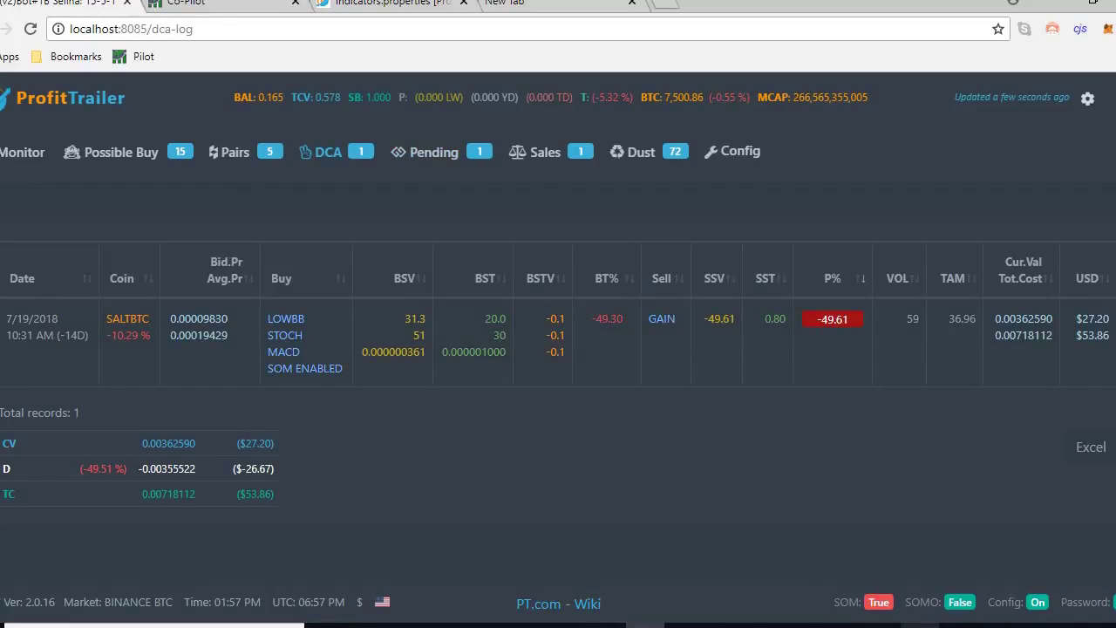
mouse_move(881, 625)
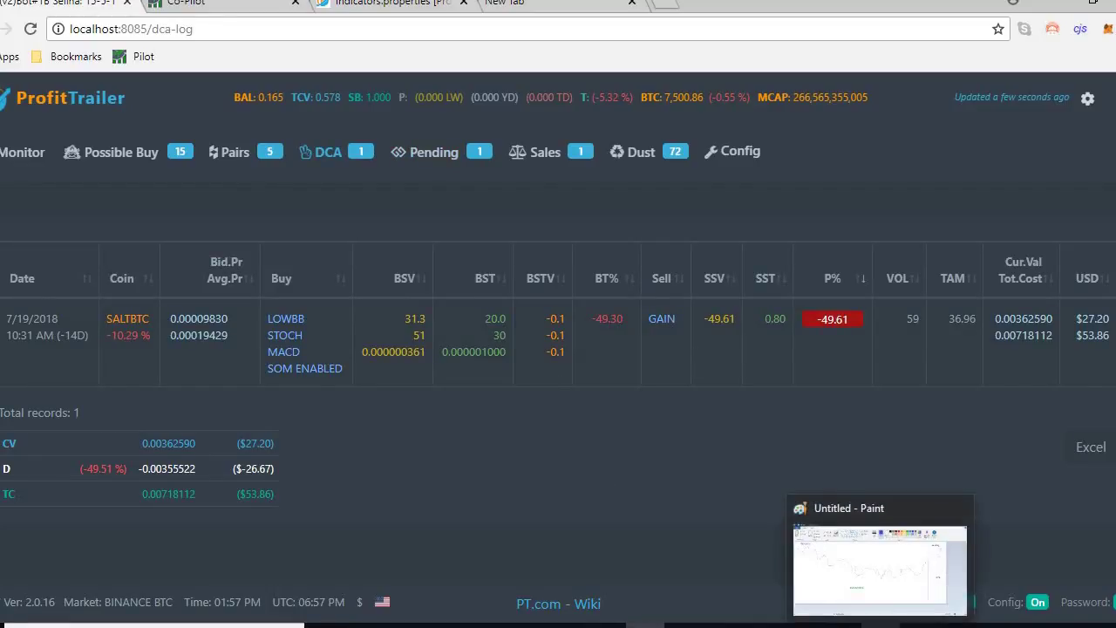
click(872, 581)
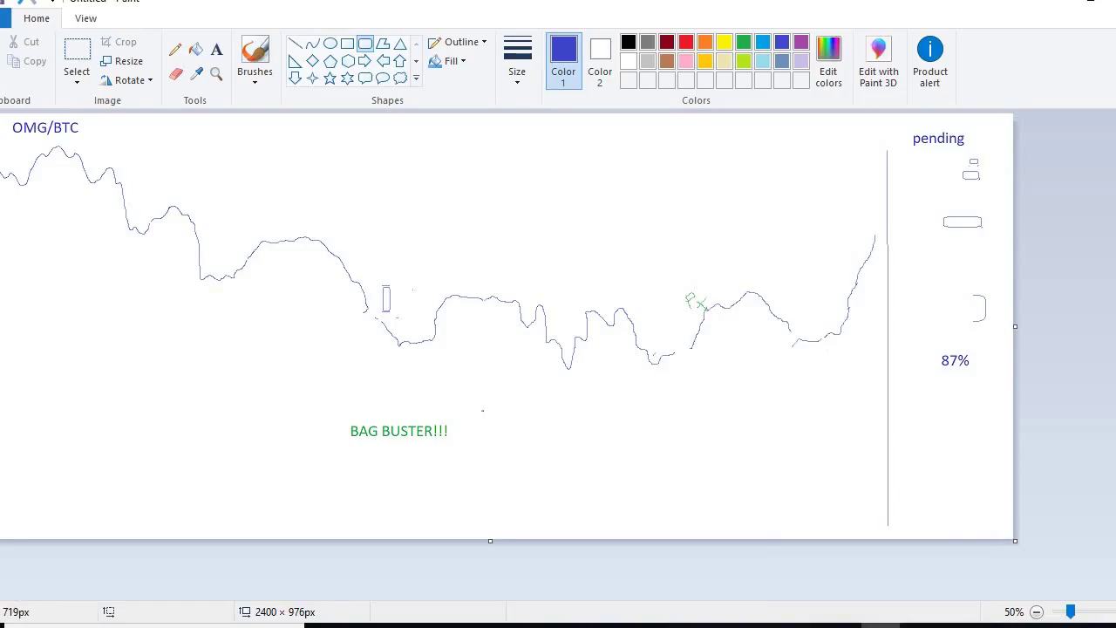